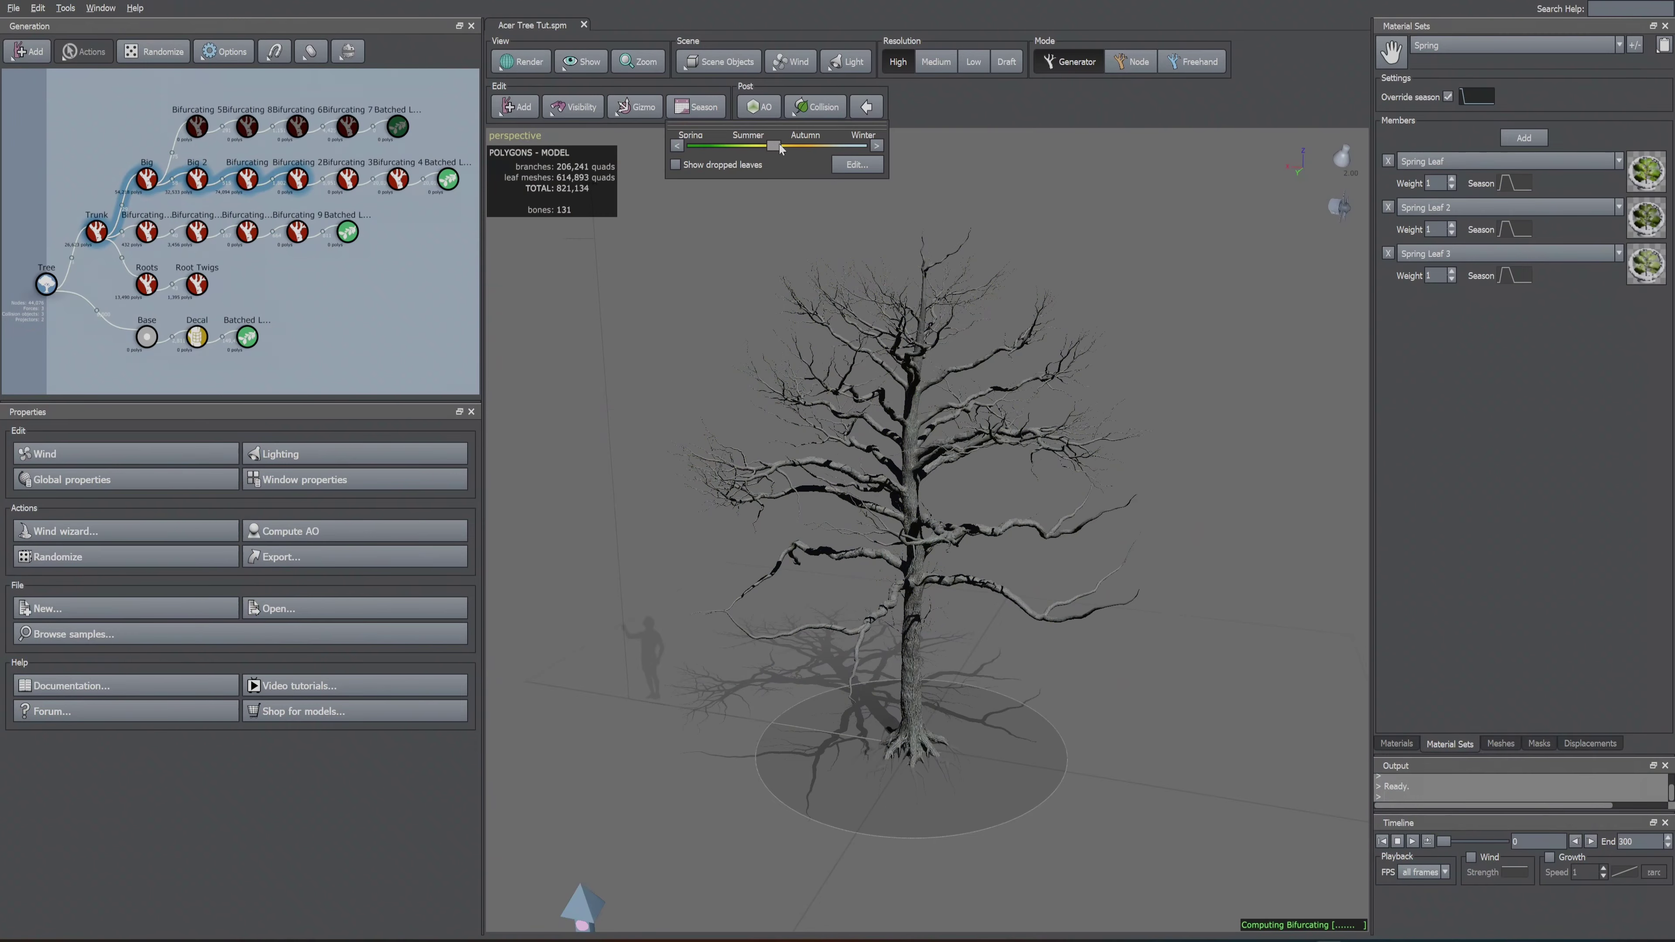
Step: Slide the season preview from Summer toward Autumn to watch the leaves change
left_click_drag(748, 147, 862, 149)
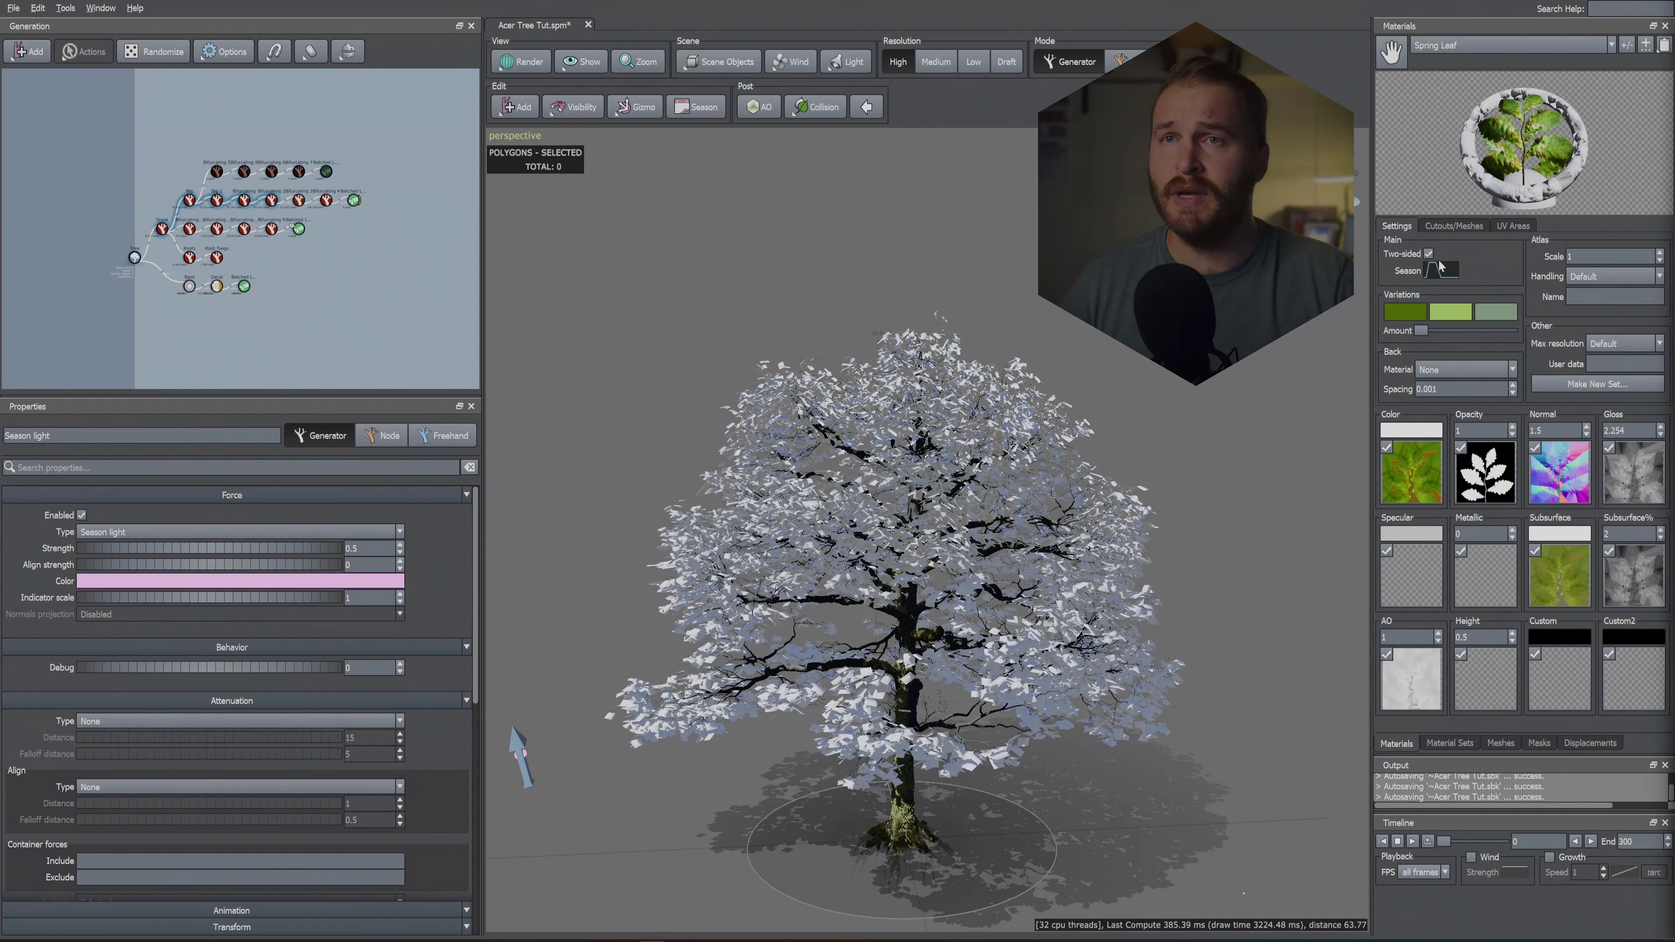
Step: View the colour maps of the Spring Leaf and Summer Leaf materials
left_click(1458, 45)
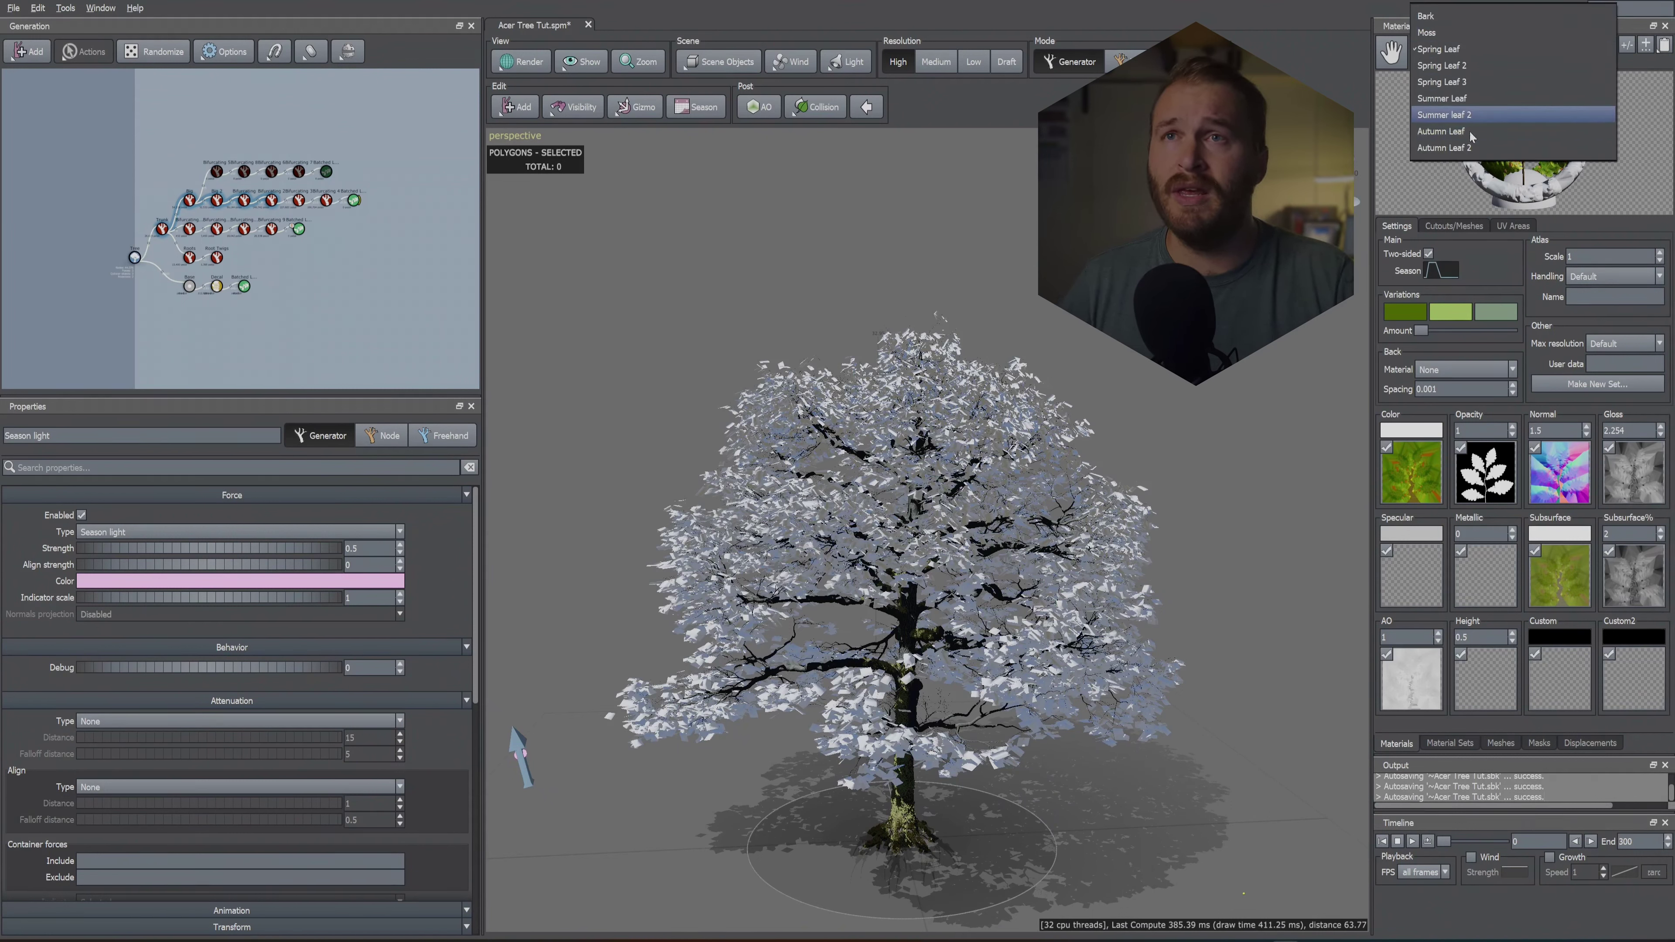
left_click(1231, 423)
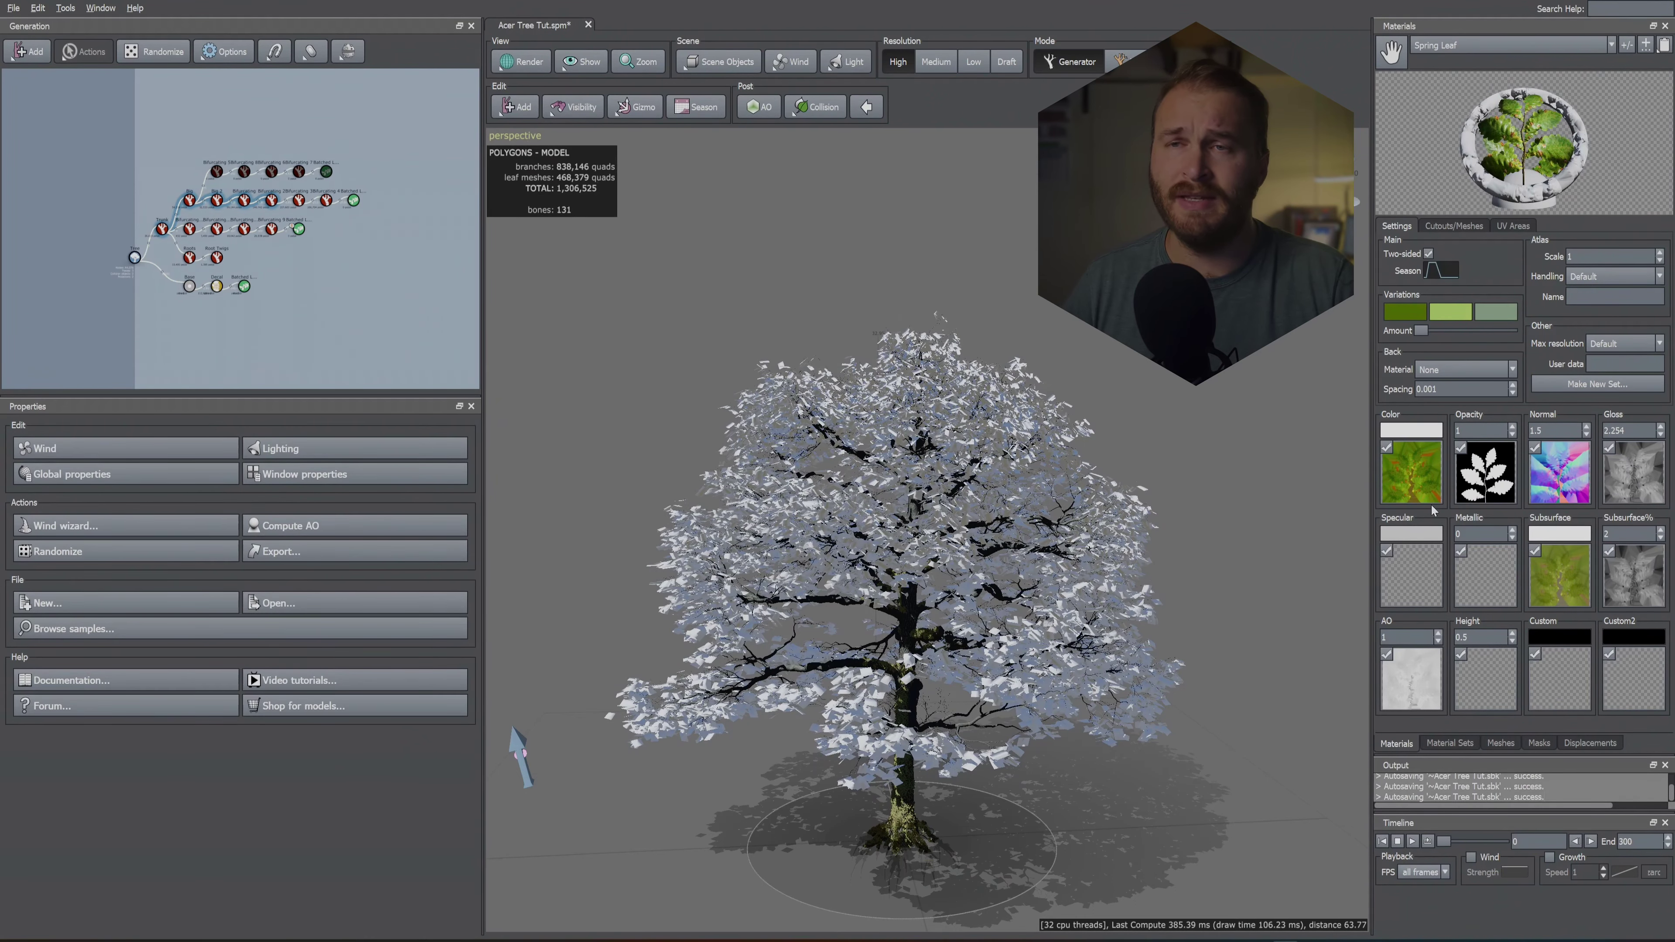
left_click(1426, 499)
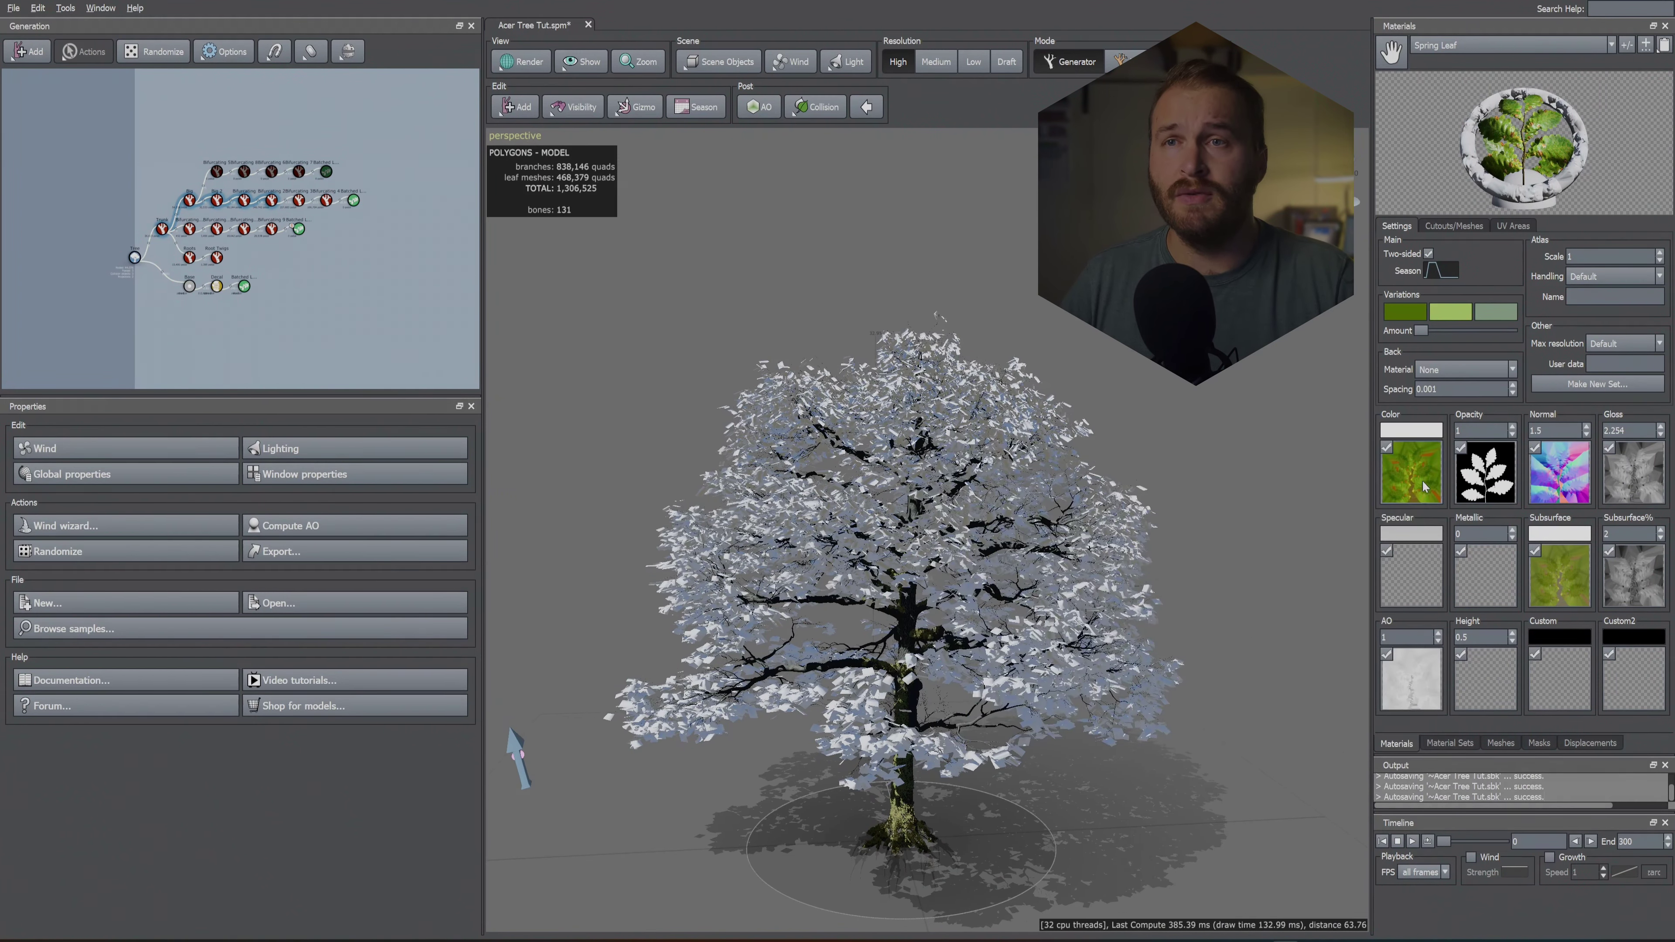
left_click(1426, 499)
key("Down")
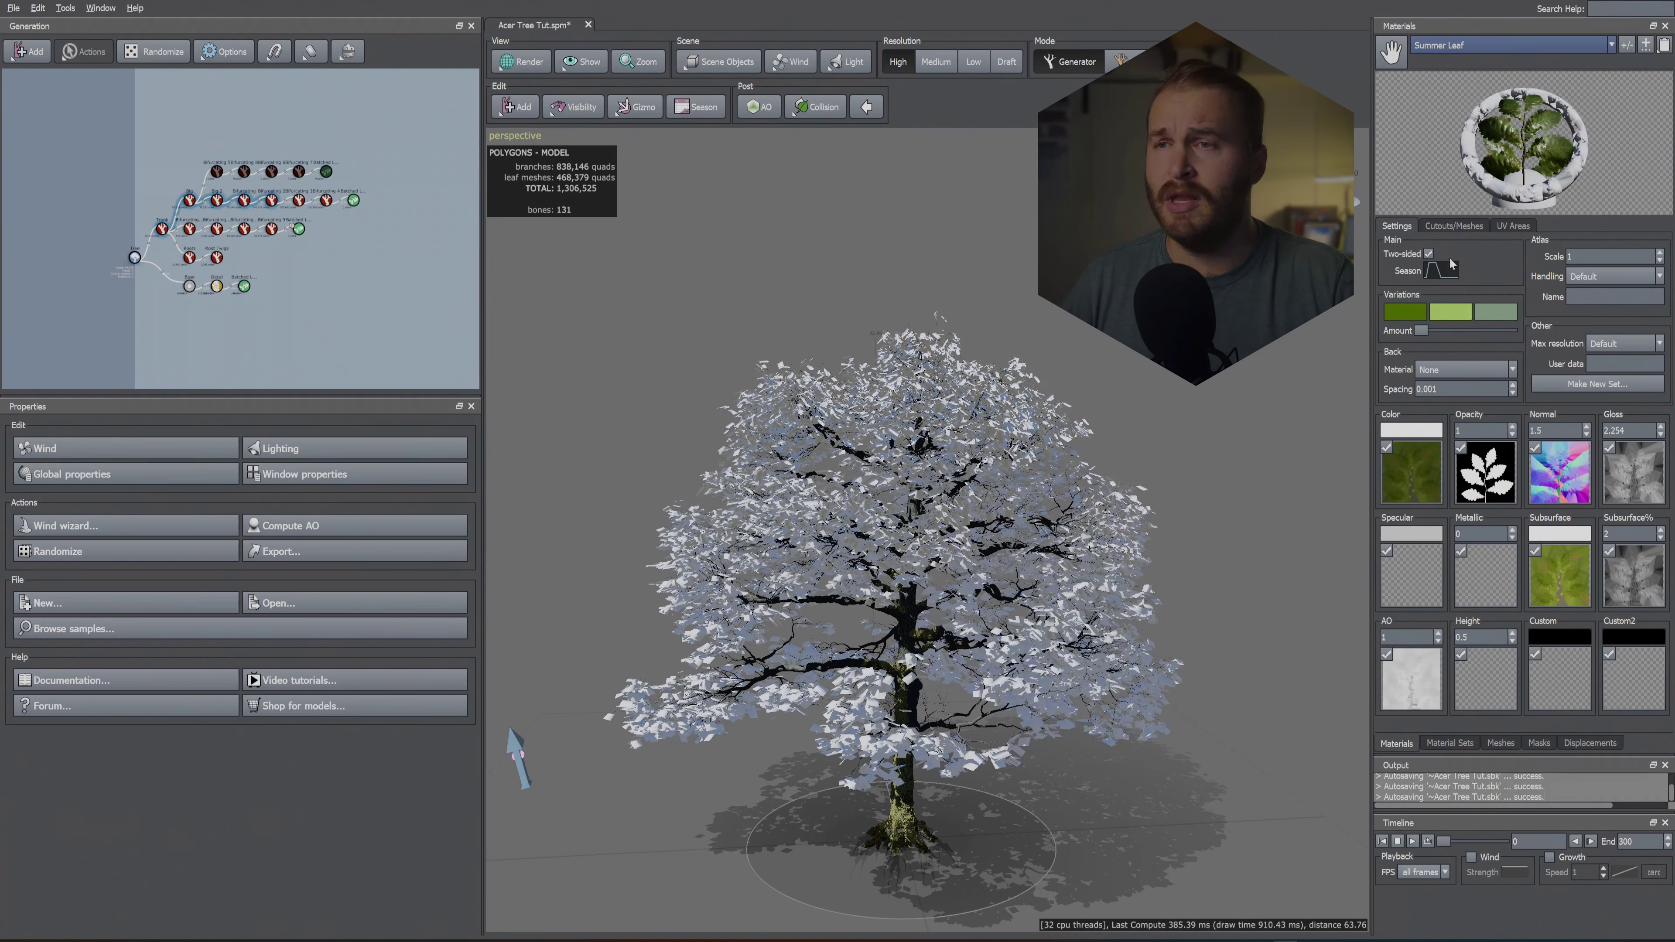
left_click(1421, 494)
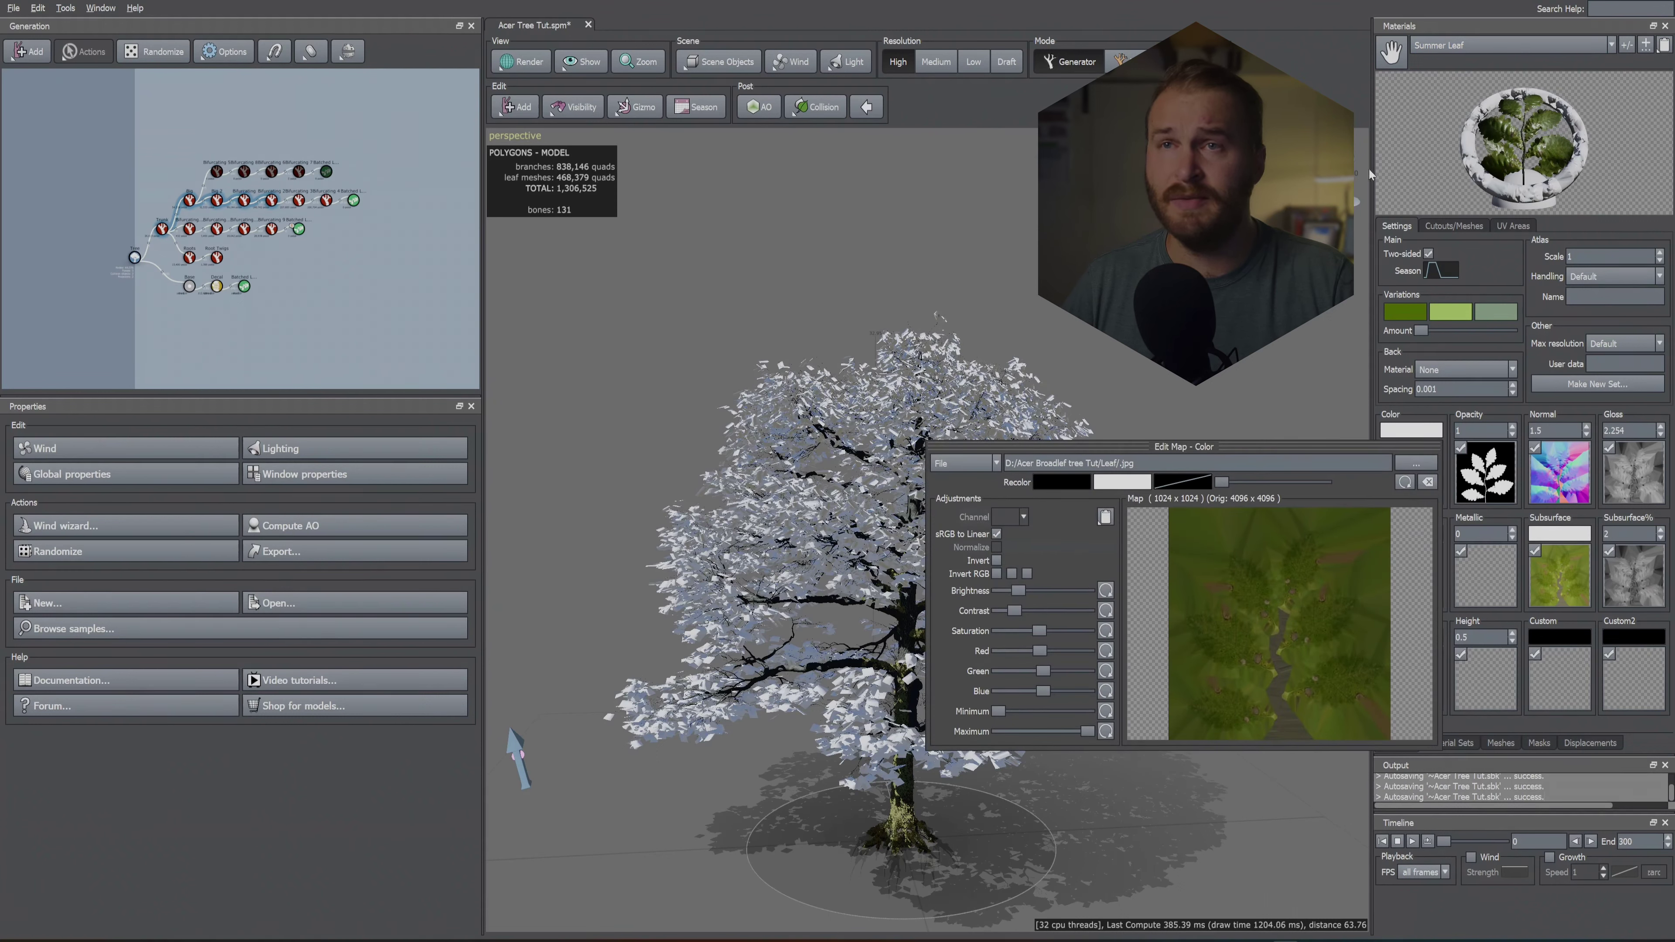
Step: View the Autumn Leaf and Autumn Leaf 2 colour maps, then close the map editor
left_click(1510, 45)
left_click(1451, 112)
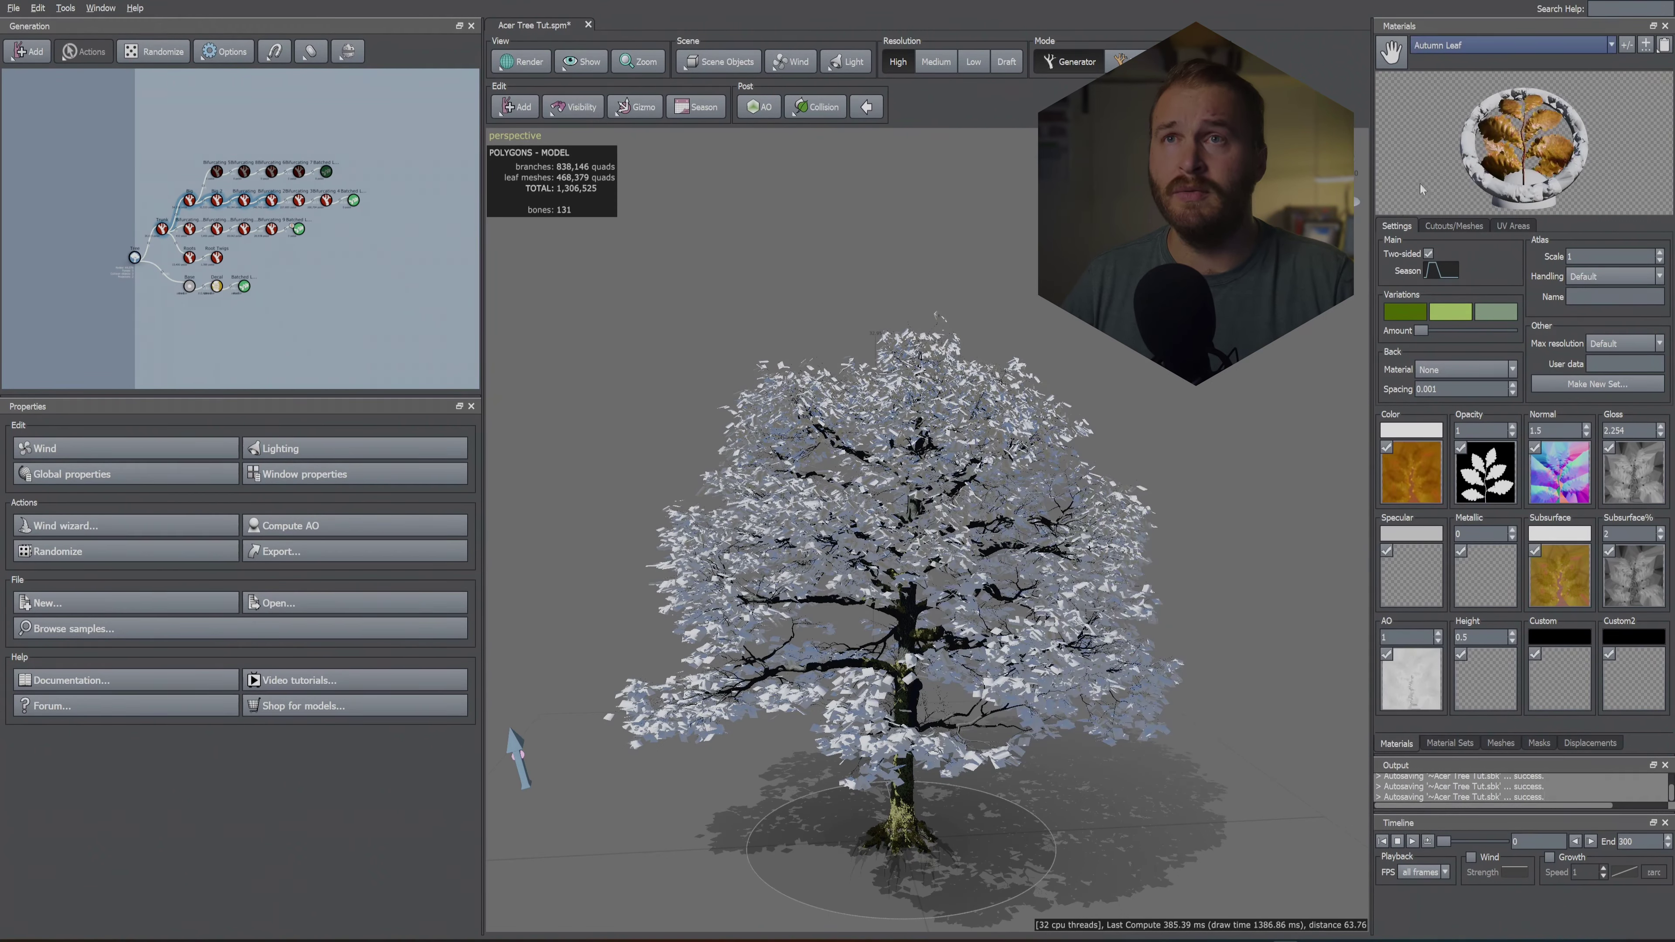
left_click(1411, 472)
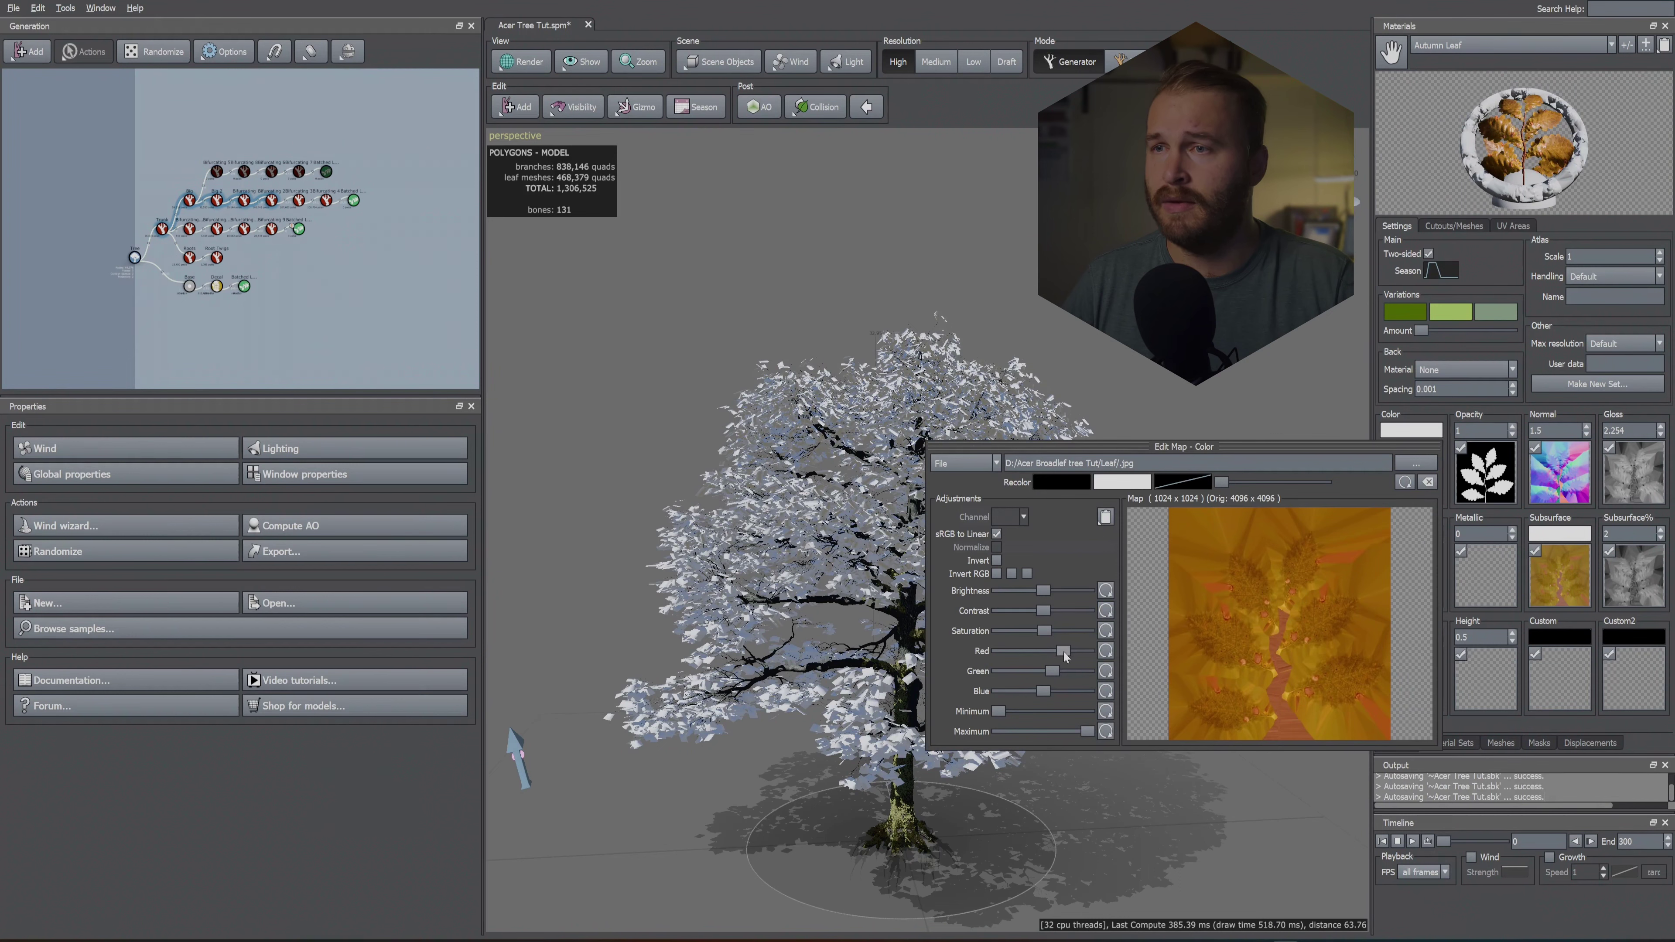
left_click(1437, 45)
left_click(1438, 45)
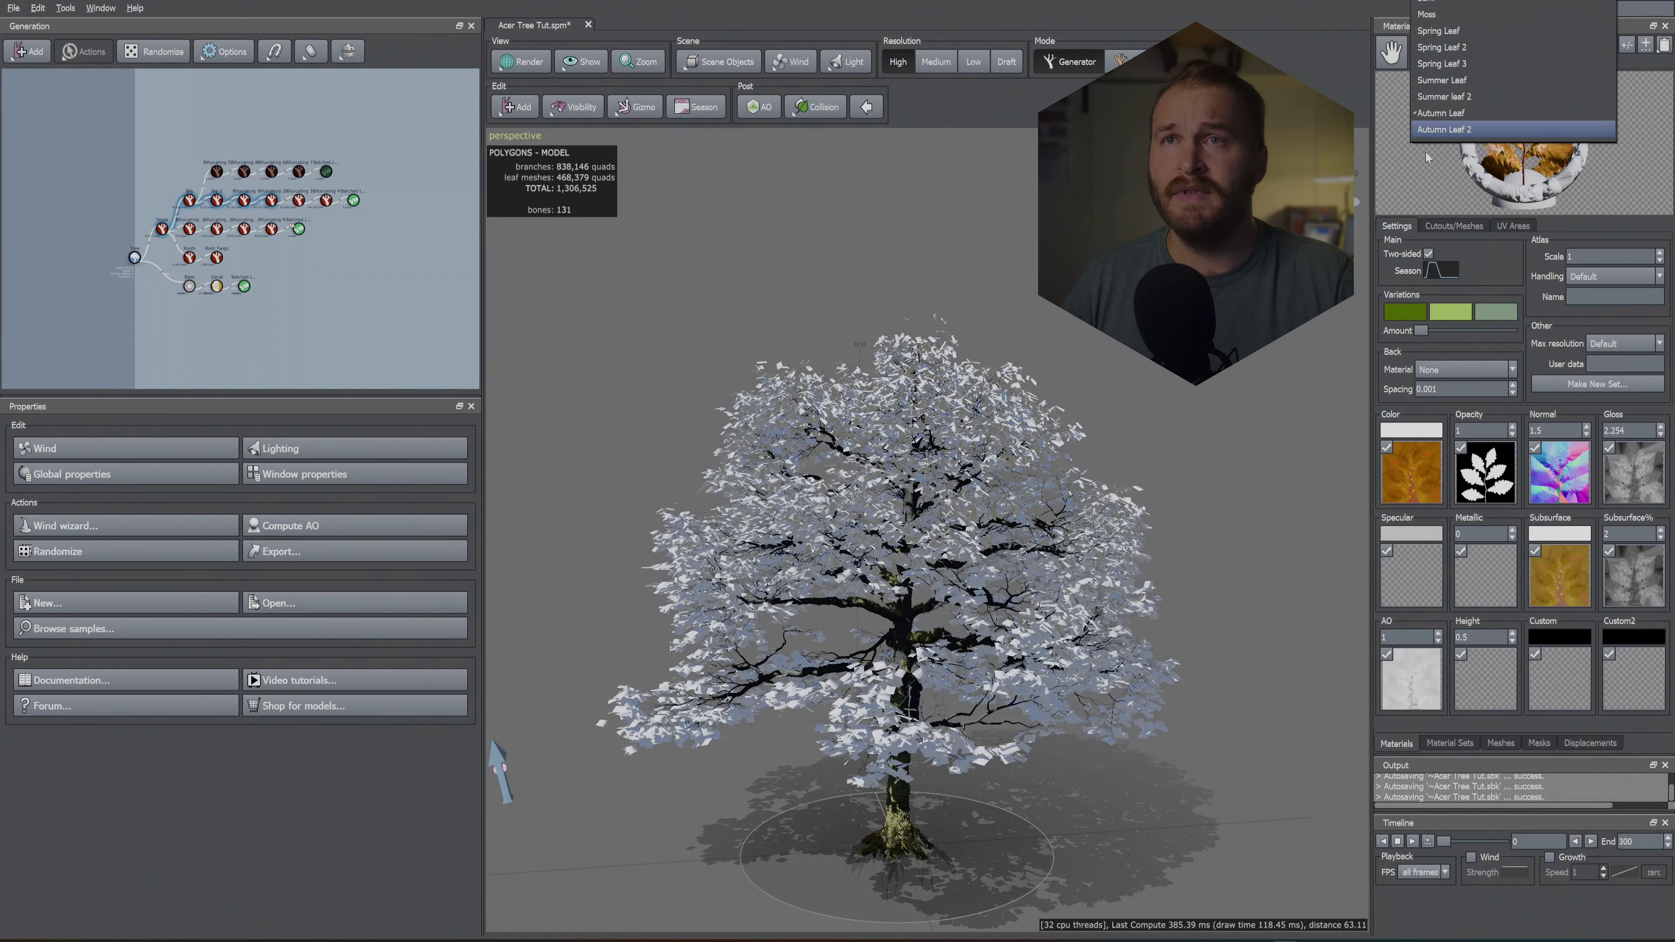
left_click(1437, 129)
left_click(1411, 472)
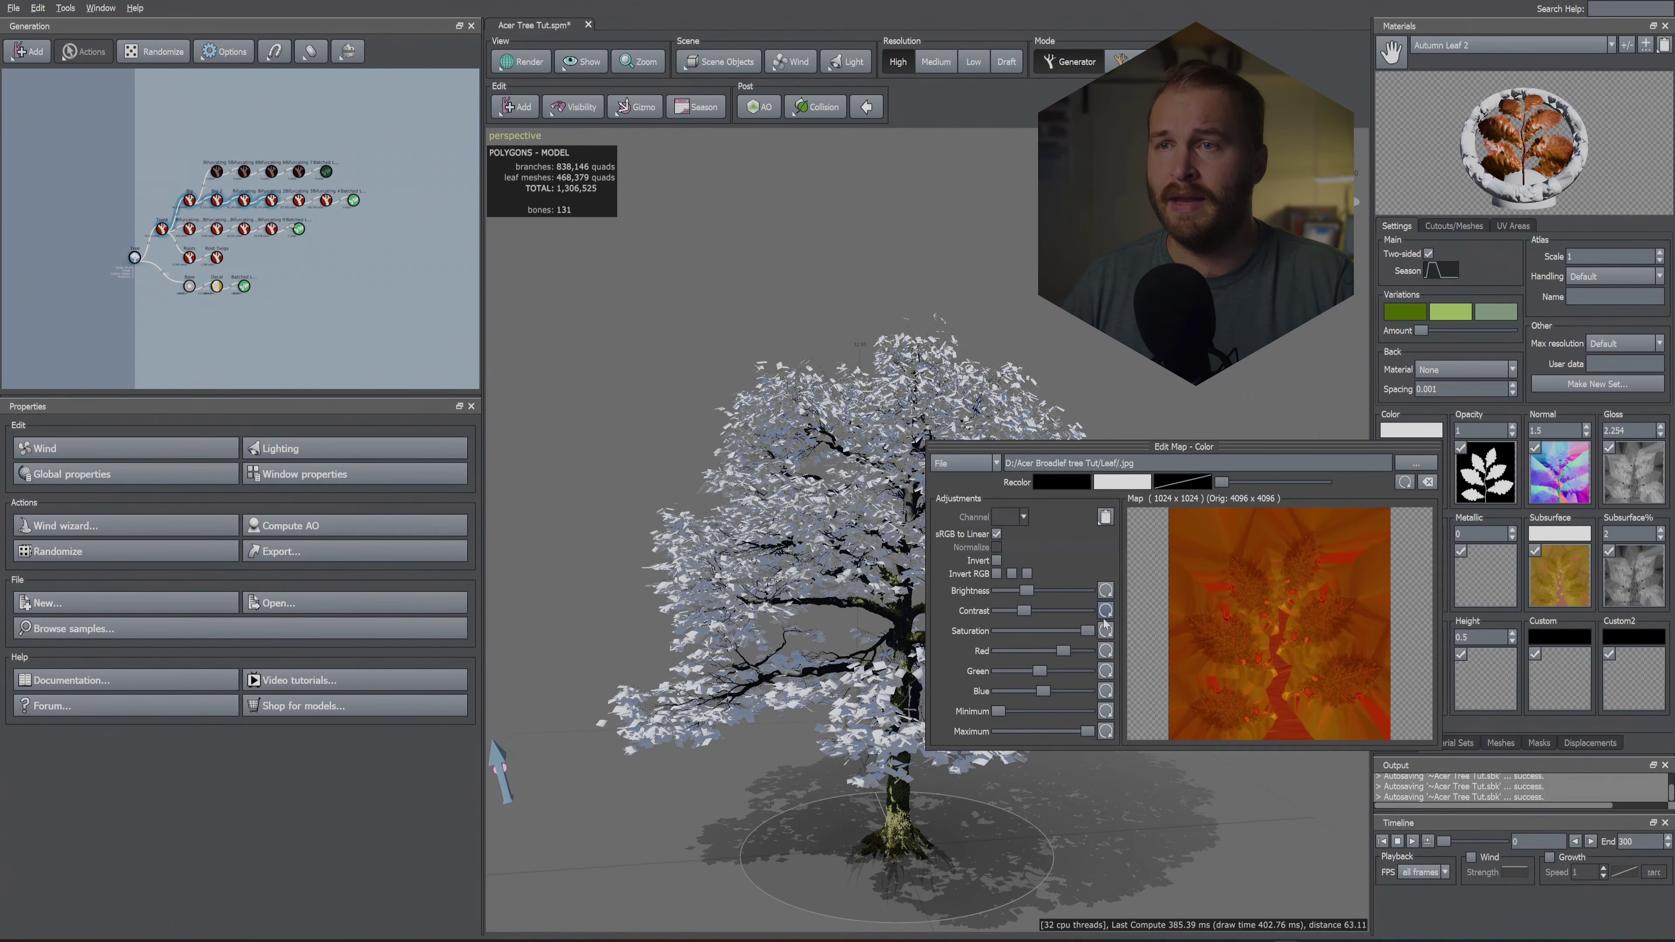
key("Escape")
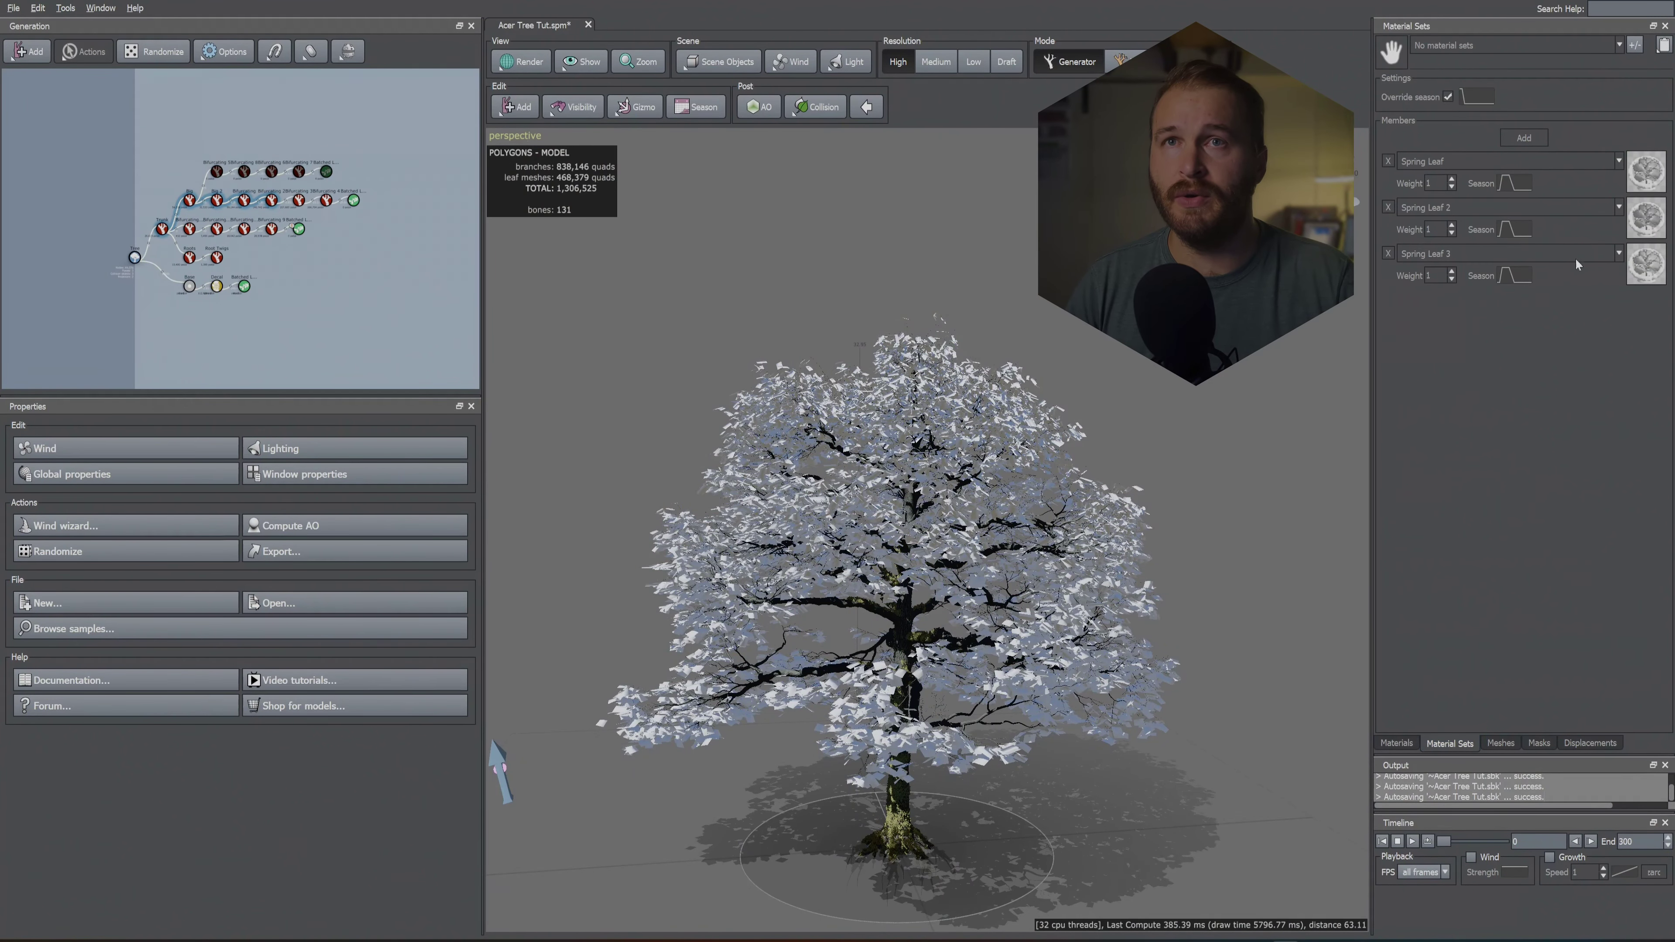
Step: Add three new material sets, name them Spring, Summer and Aut, and confirm
left_click(1637, 48)
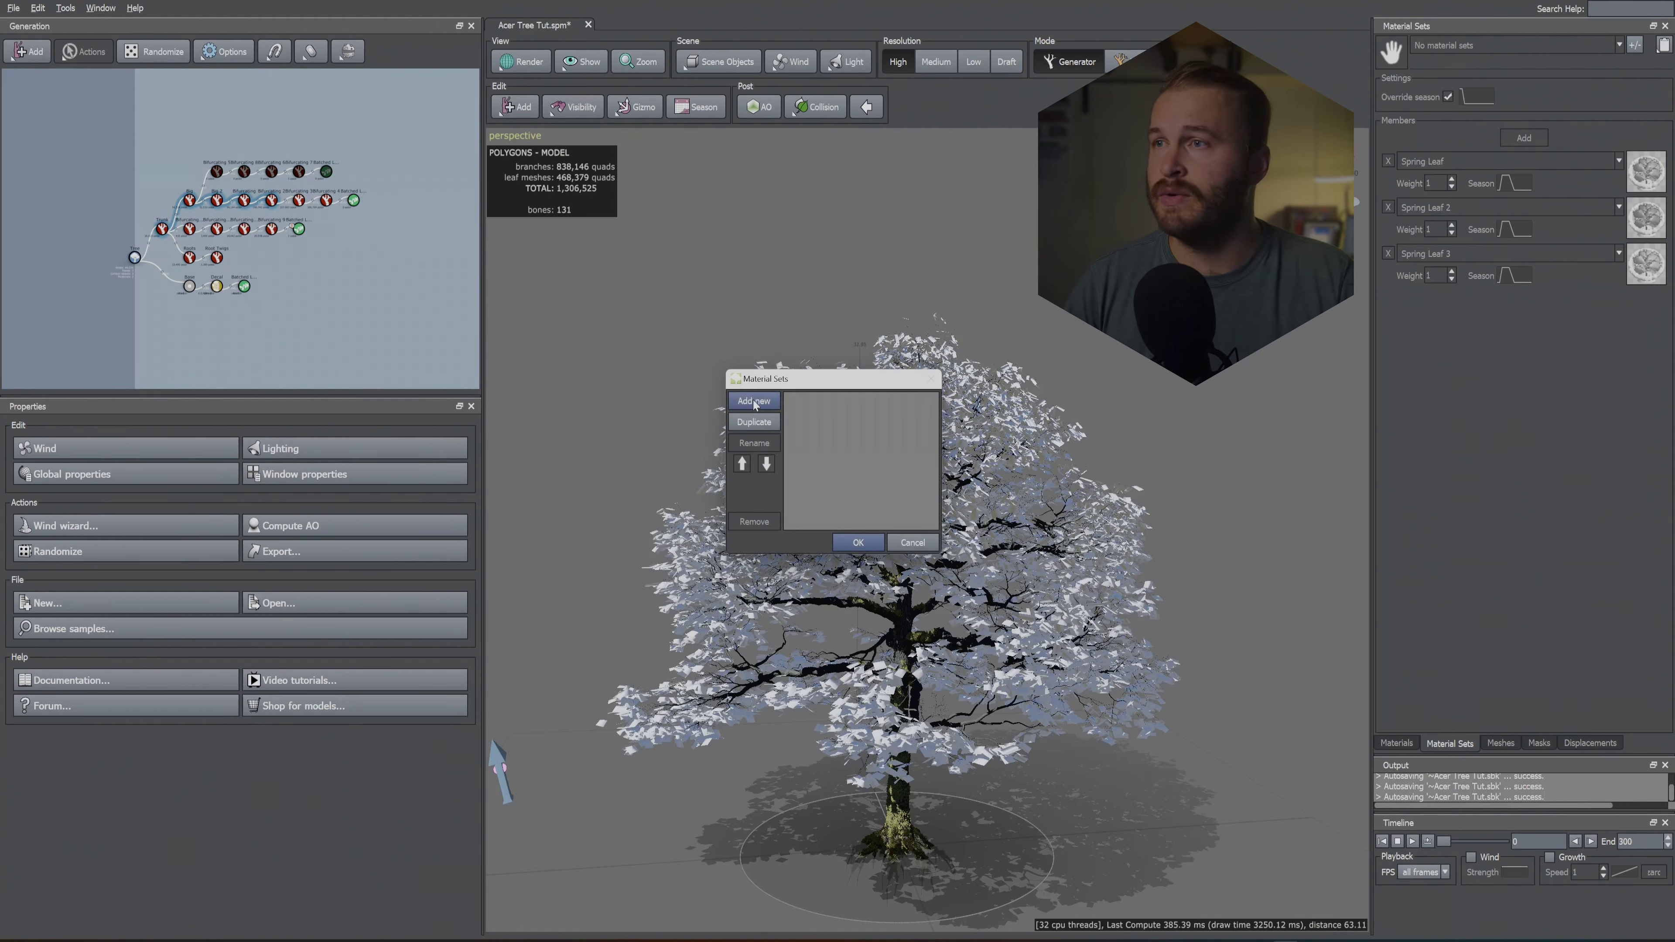
left_click(818, 400)
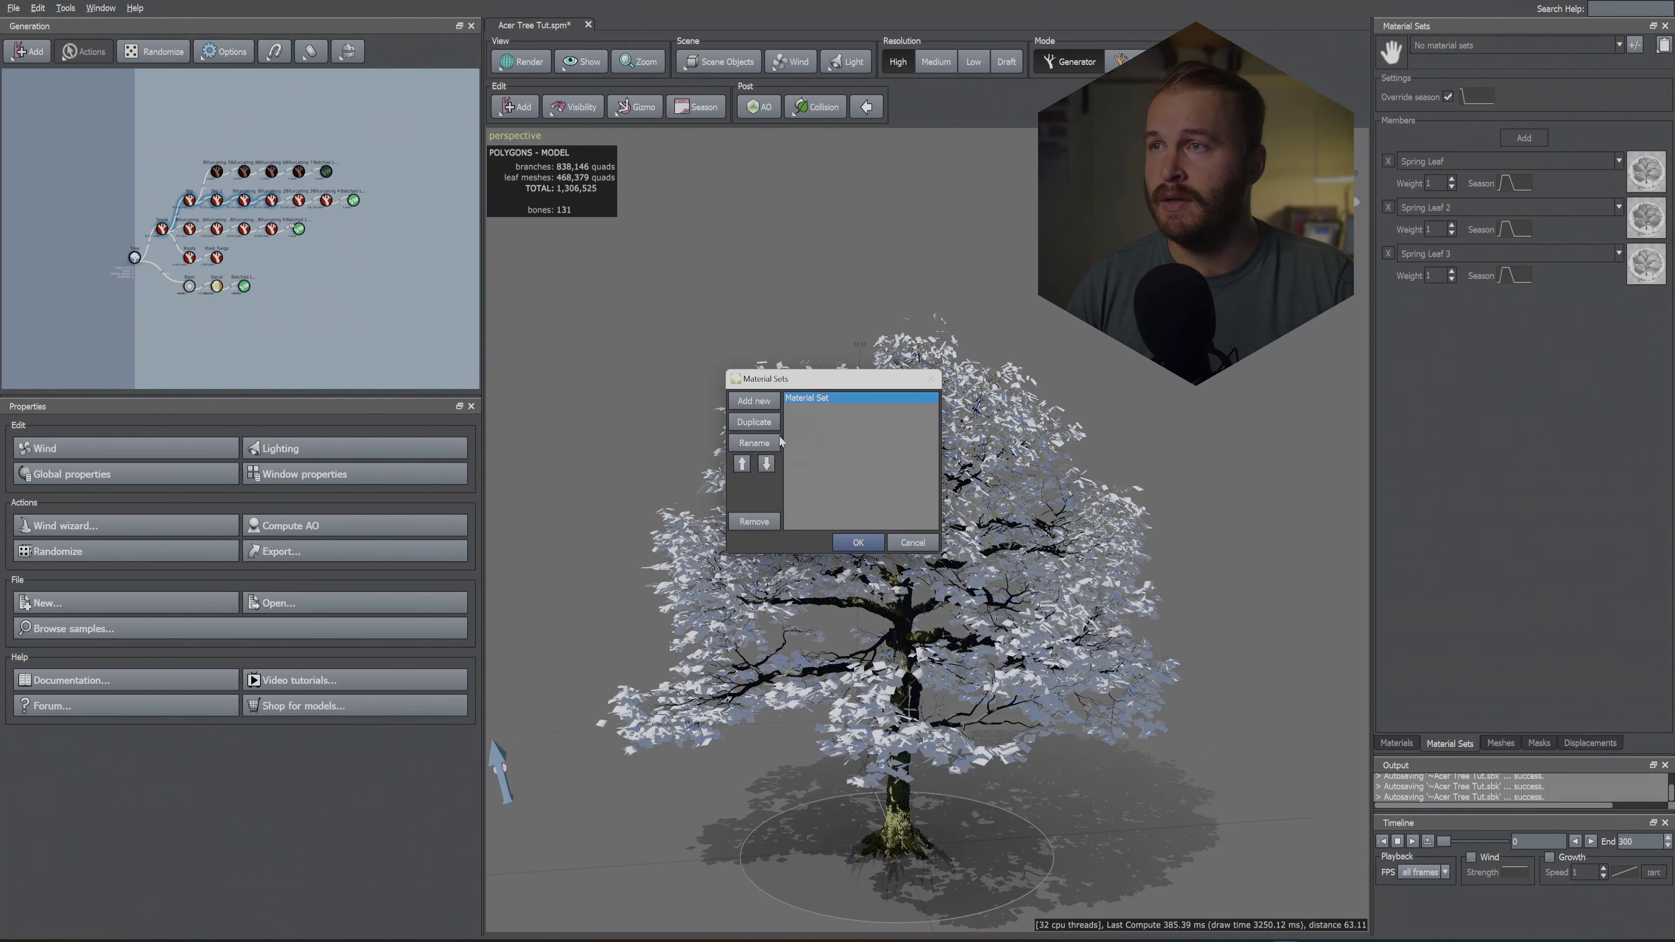
double_click(810, 401)
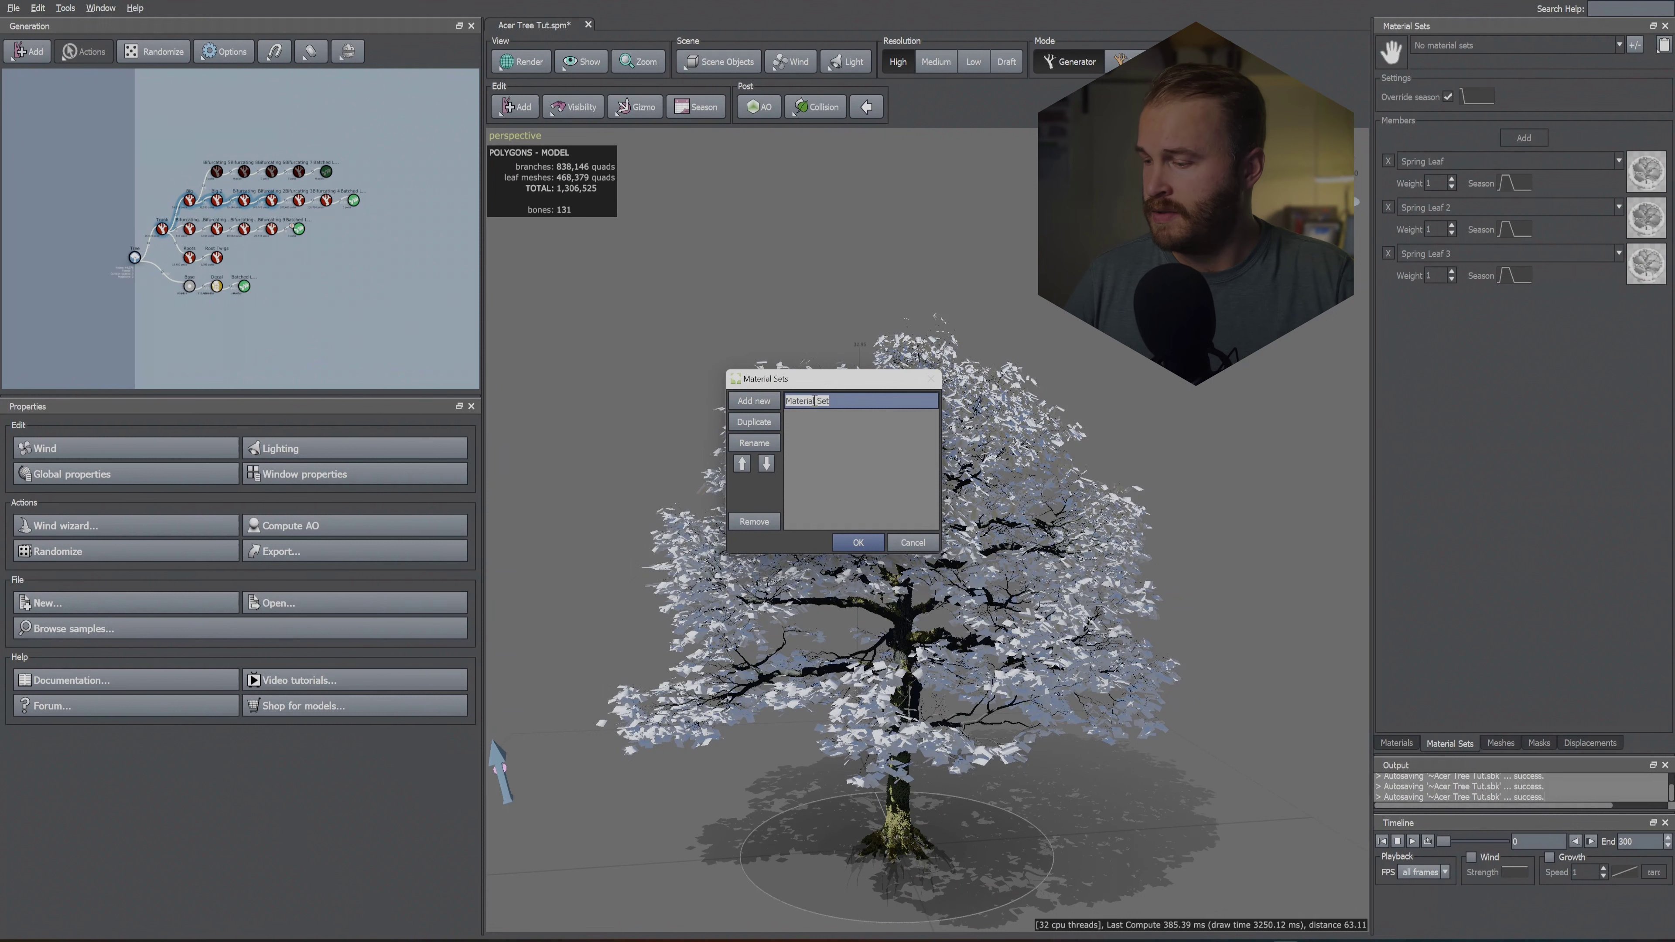
type("Spring")
left_click(754, 400)
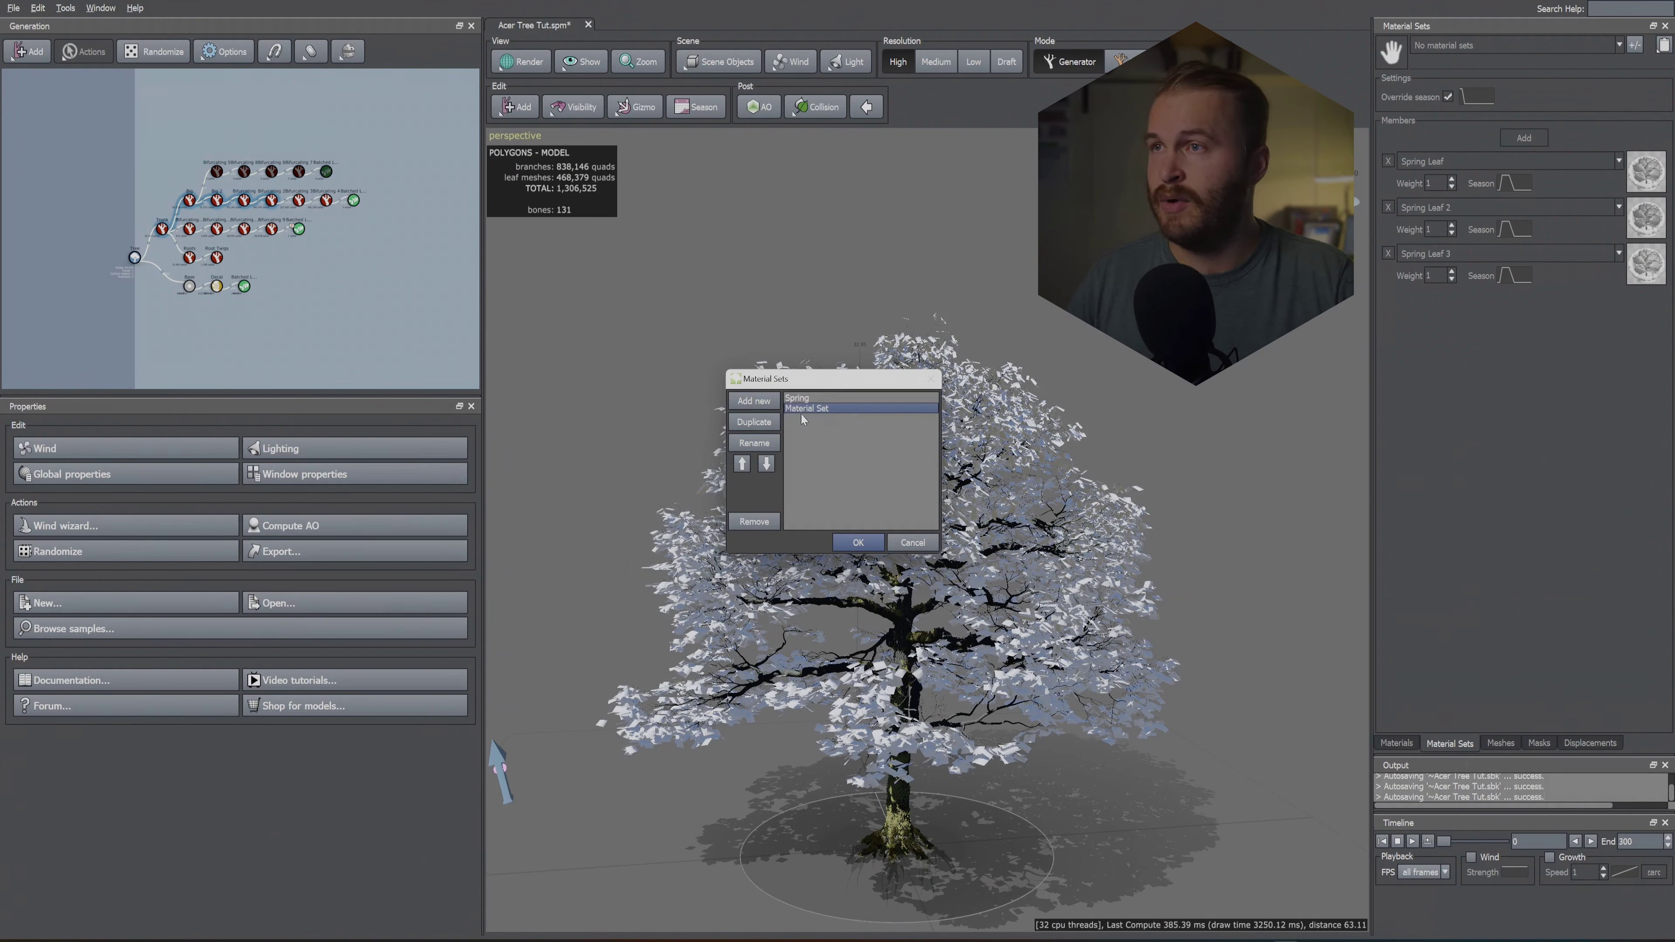
left_click(765, 449)
type("Su")
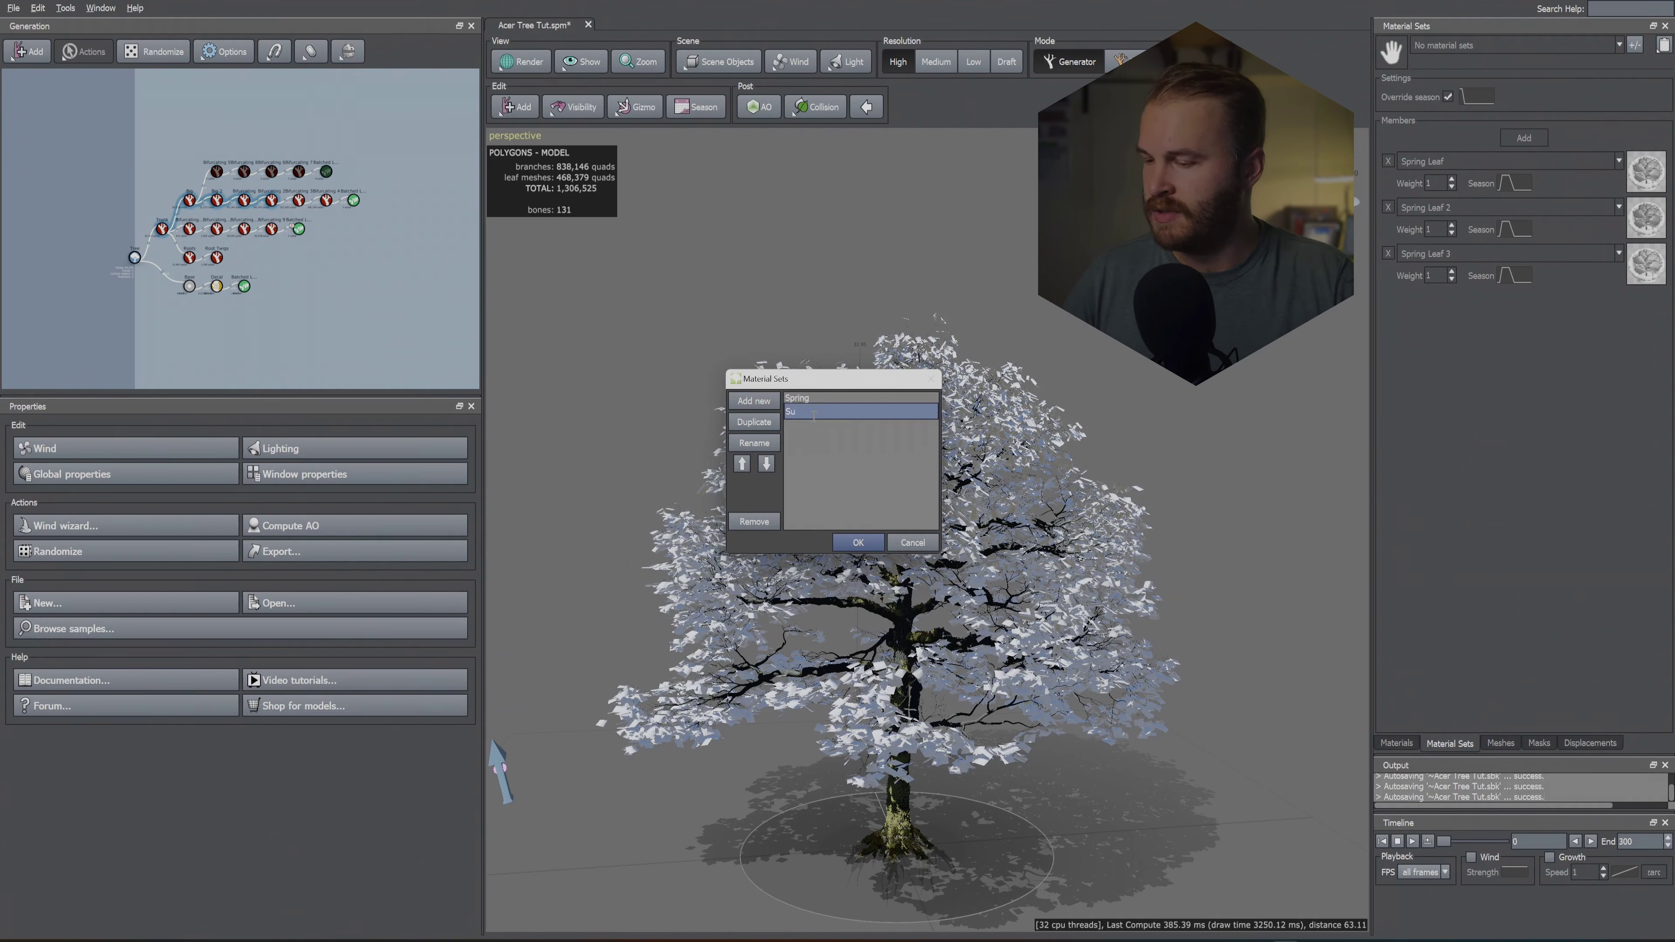
type("mmer")
left_click(754, 400)
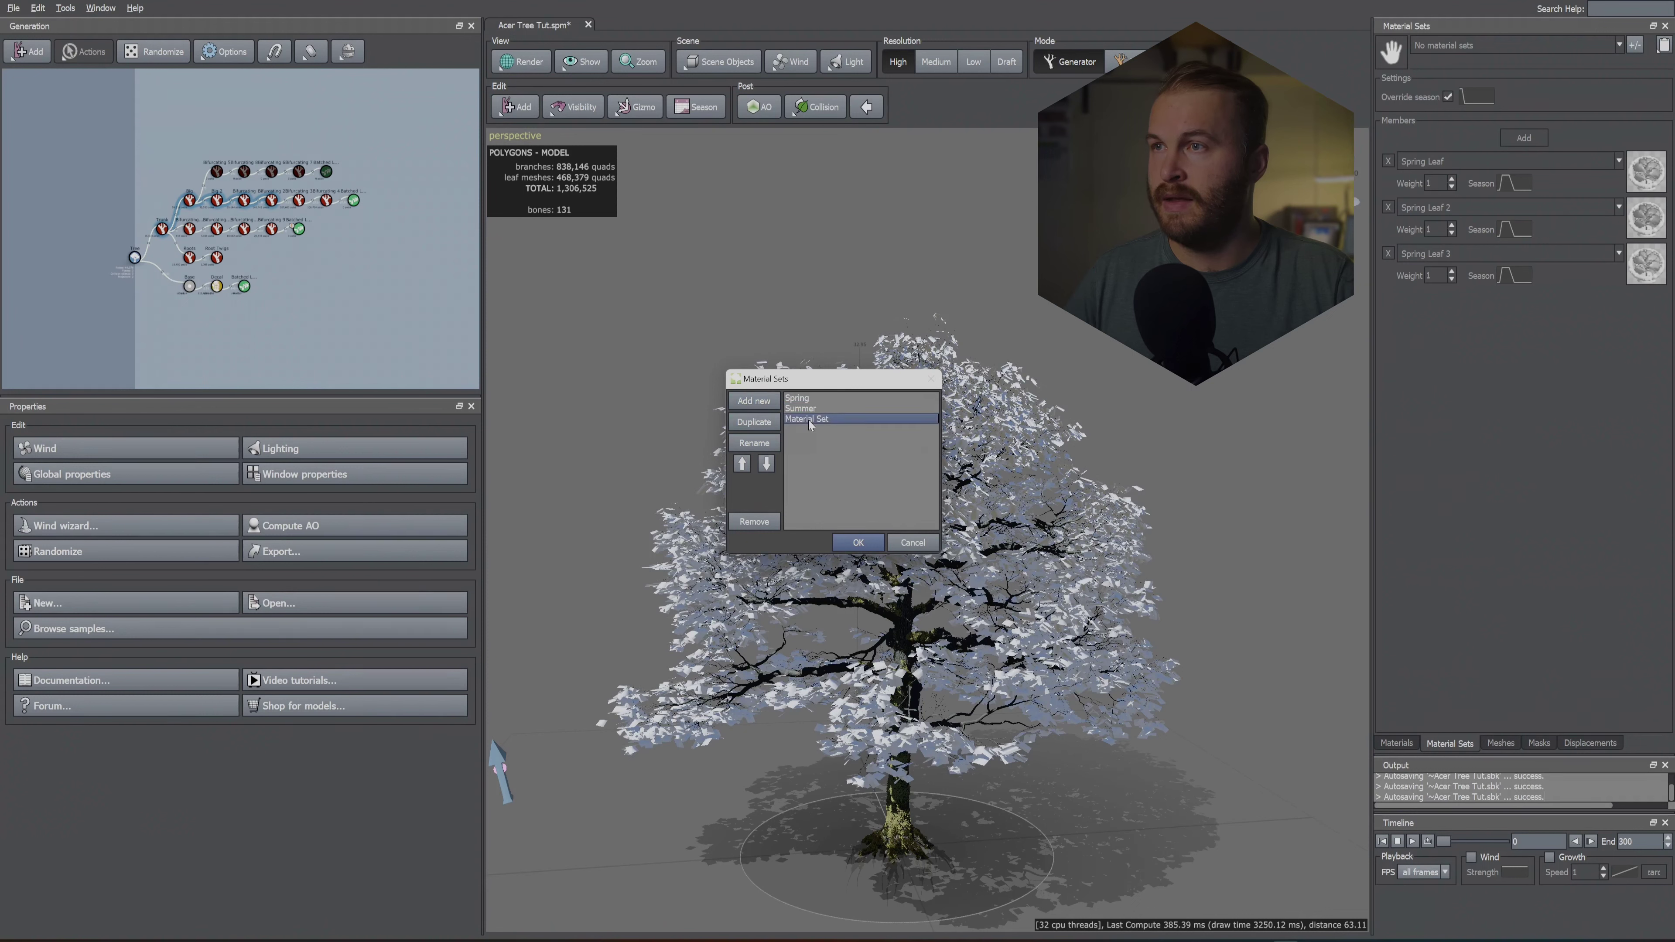
left_click(765, 446)
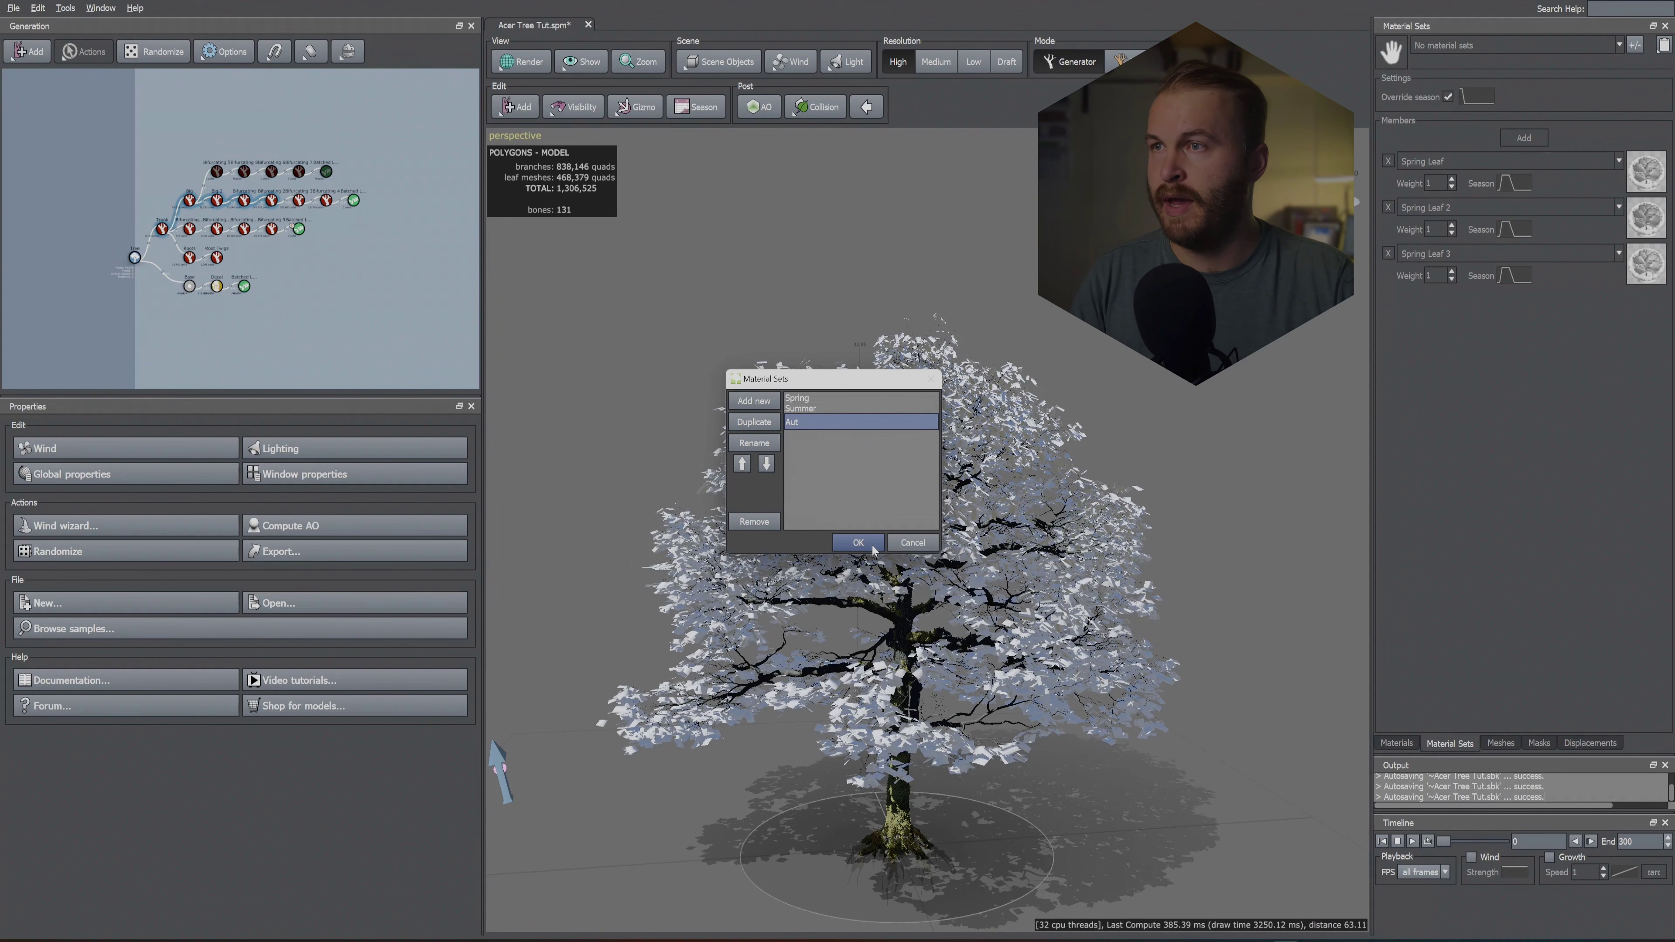
left_click(858, 544)
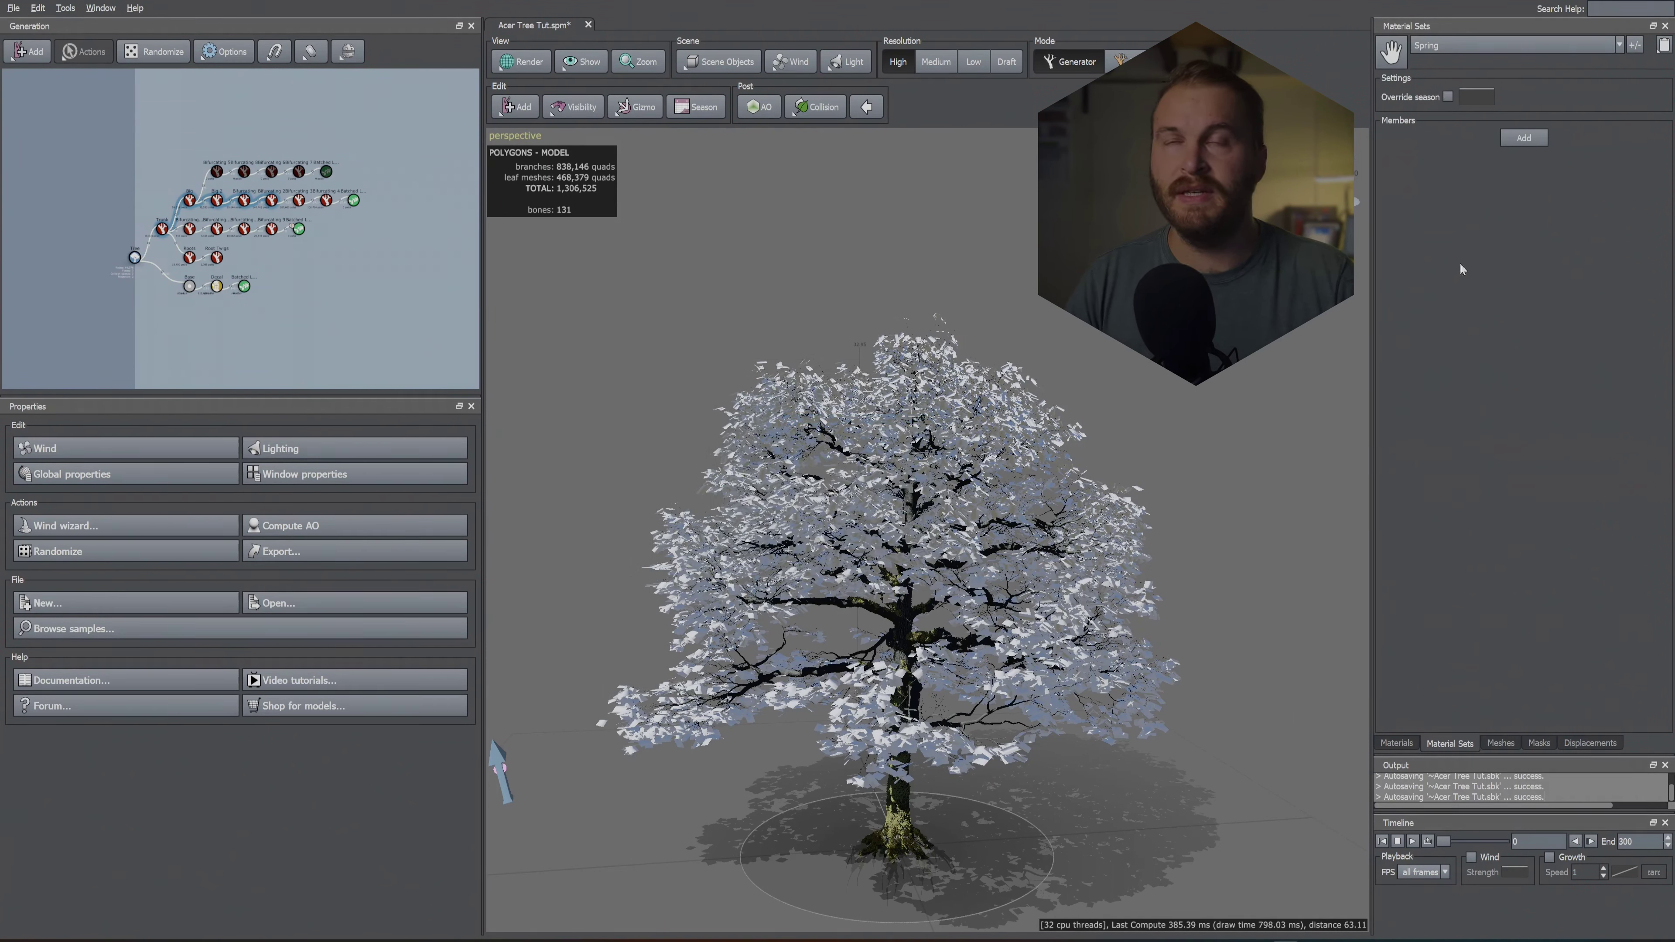
Step: Give the Spring set three members, with Spring Leaf 2 and Spring Leaf 3 as second and third
left_click(1516, 43)
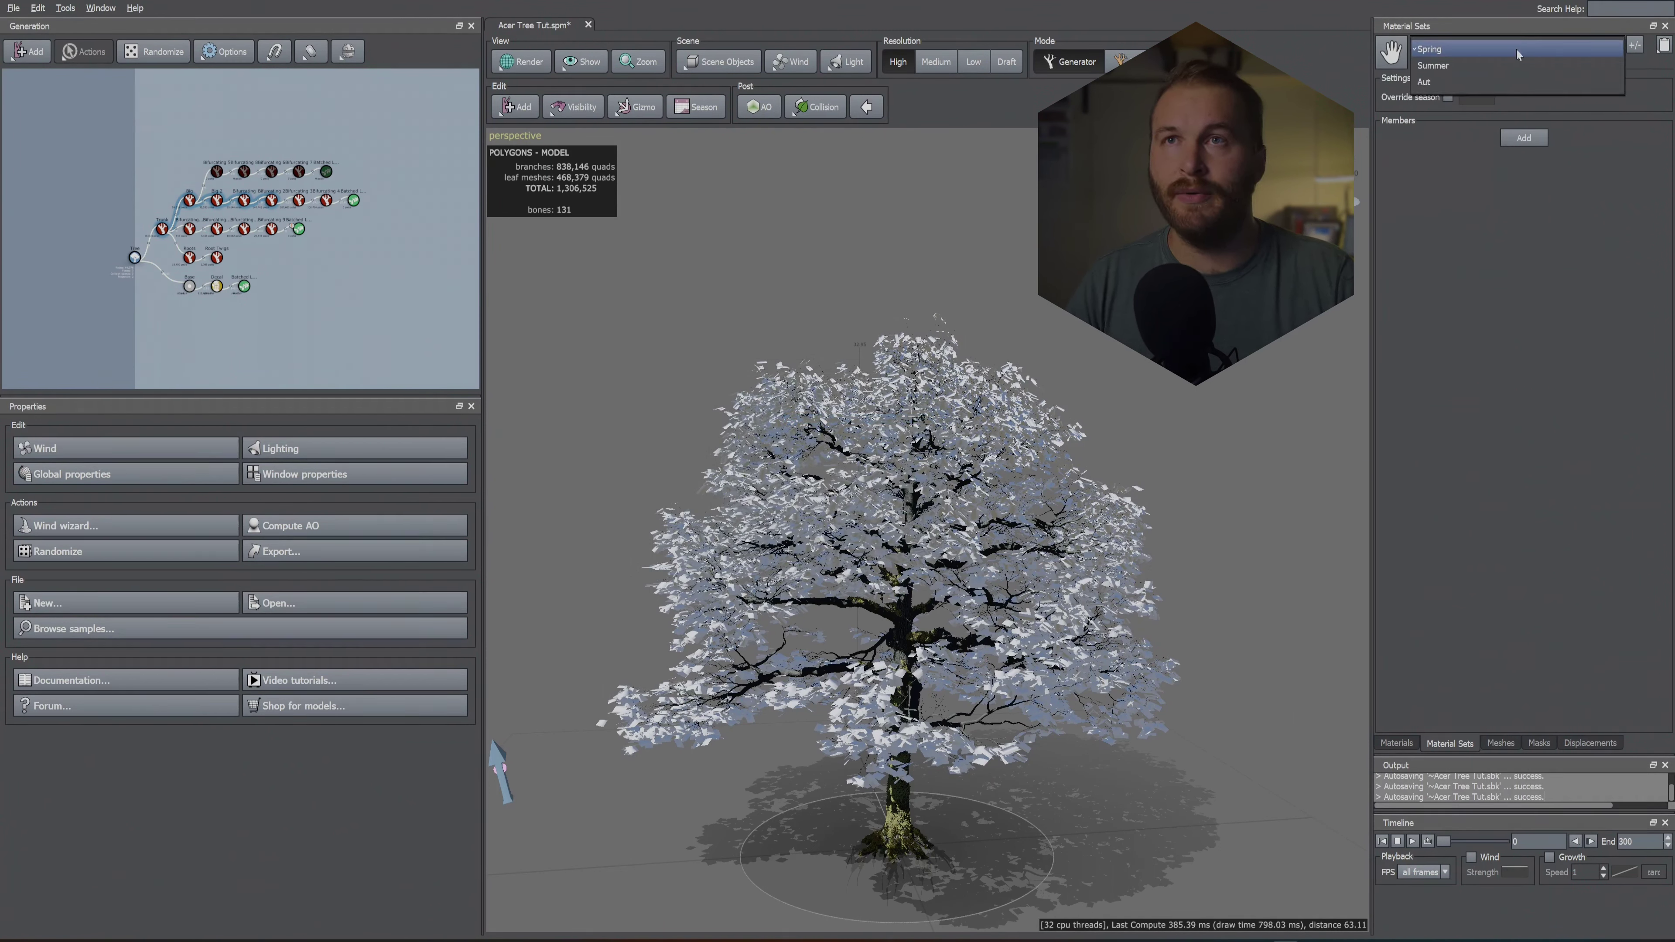
left_click(1515, 48)
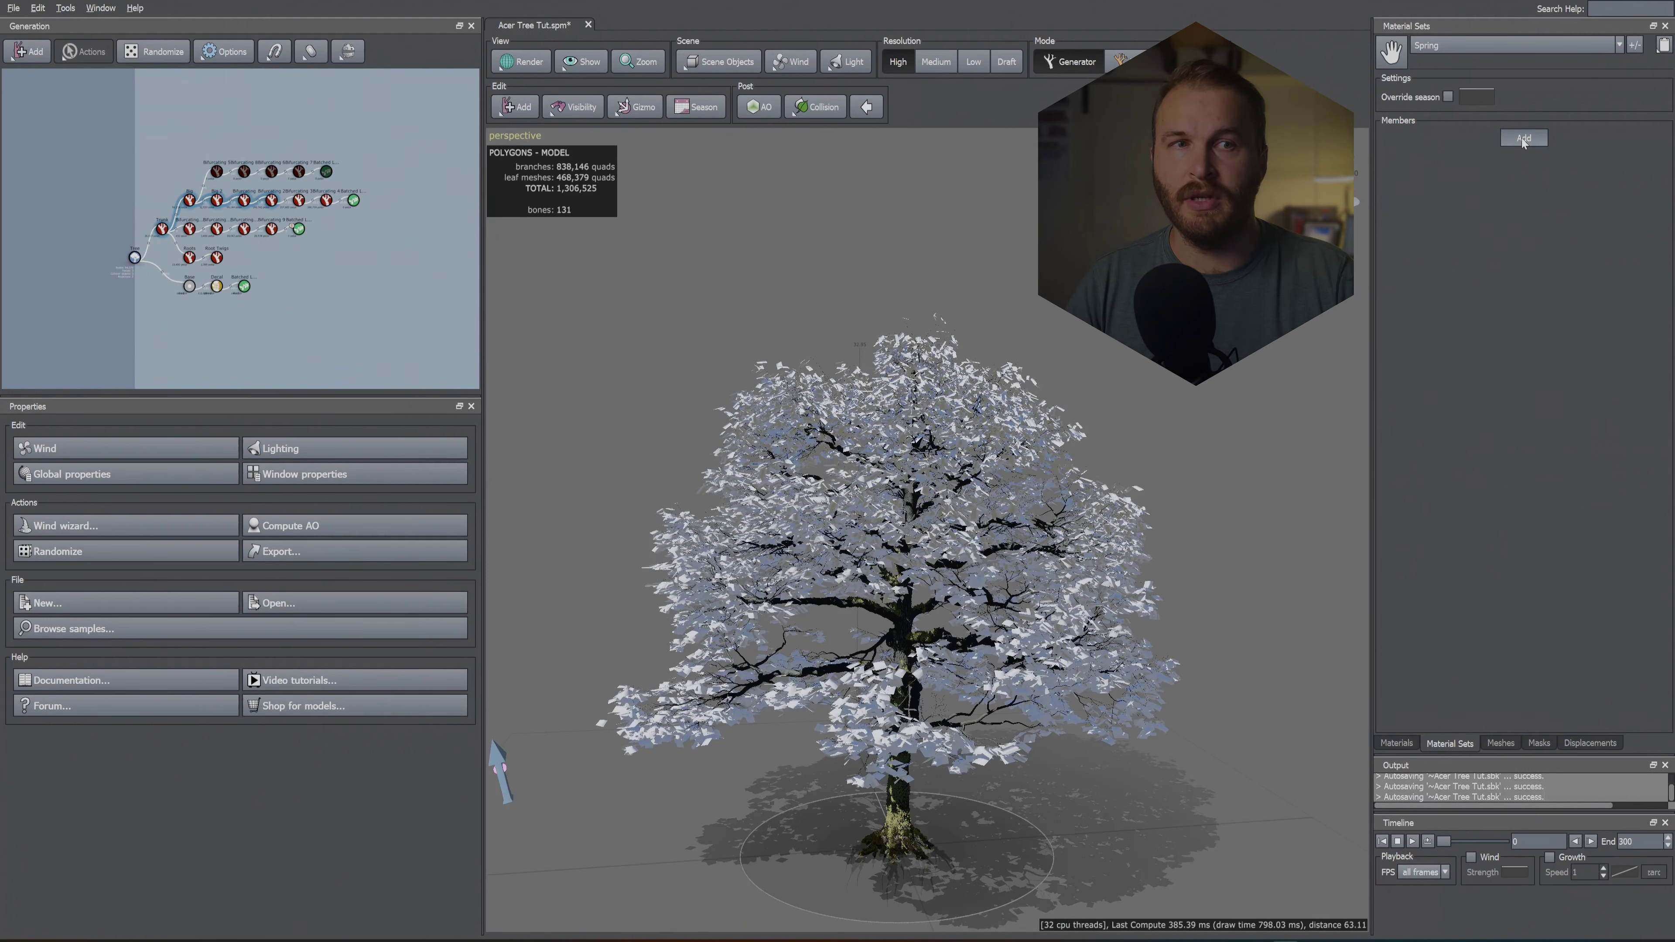
left_click(1522, 137)
left_click(1522, 137)
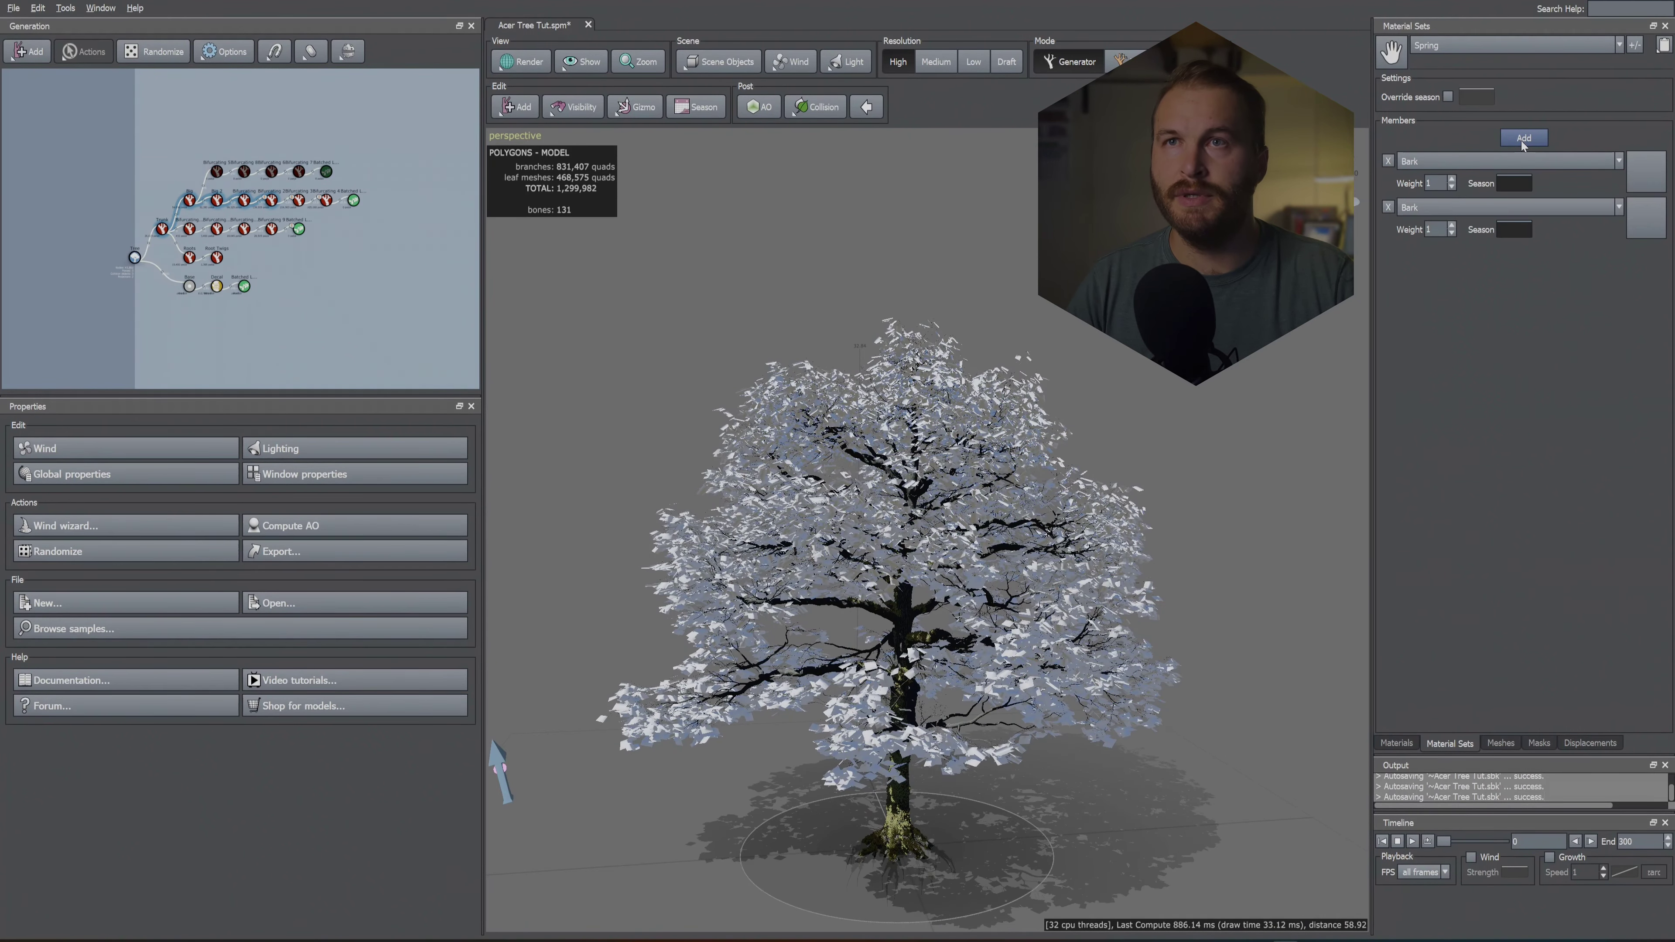
left_click(1522, 138)
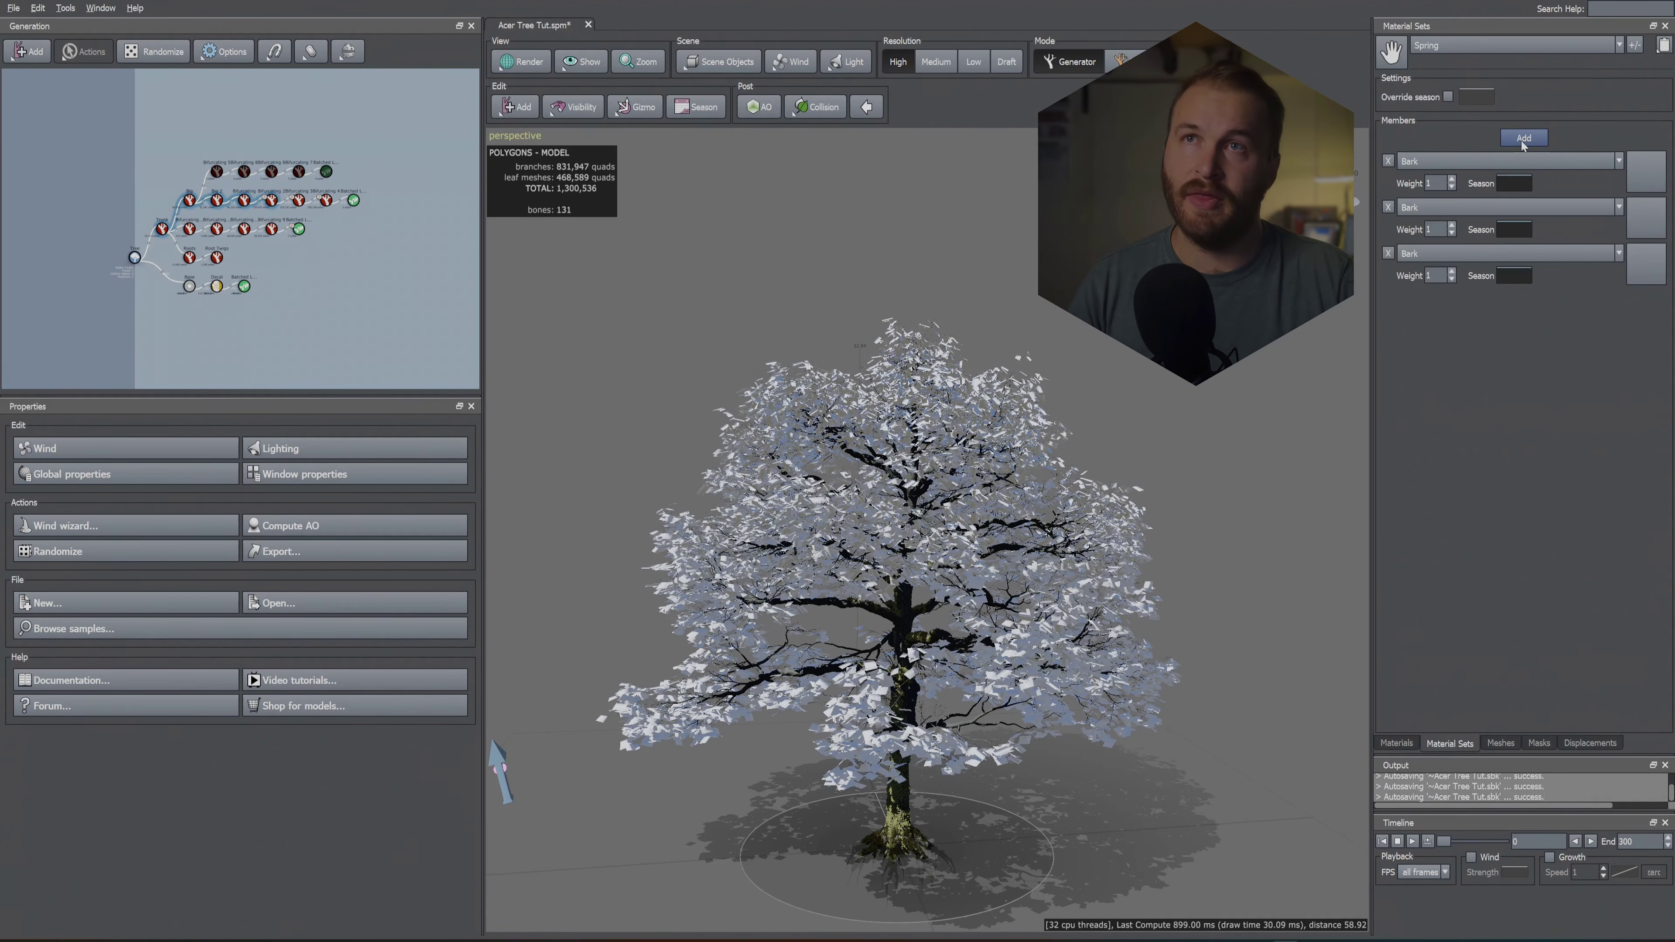
left_click(1449, 161)
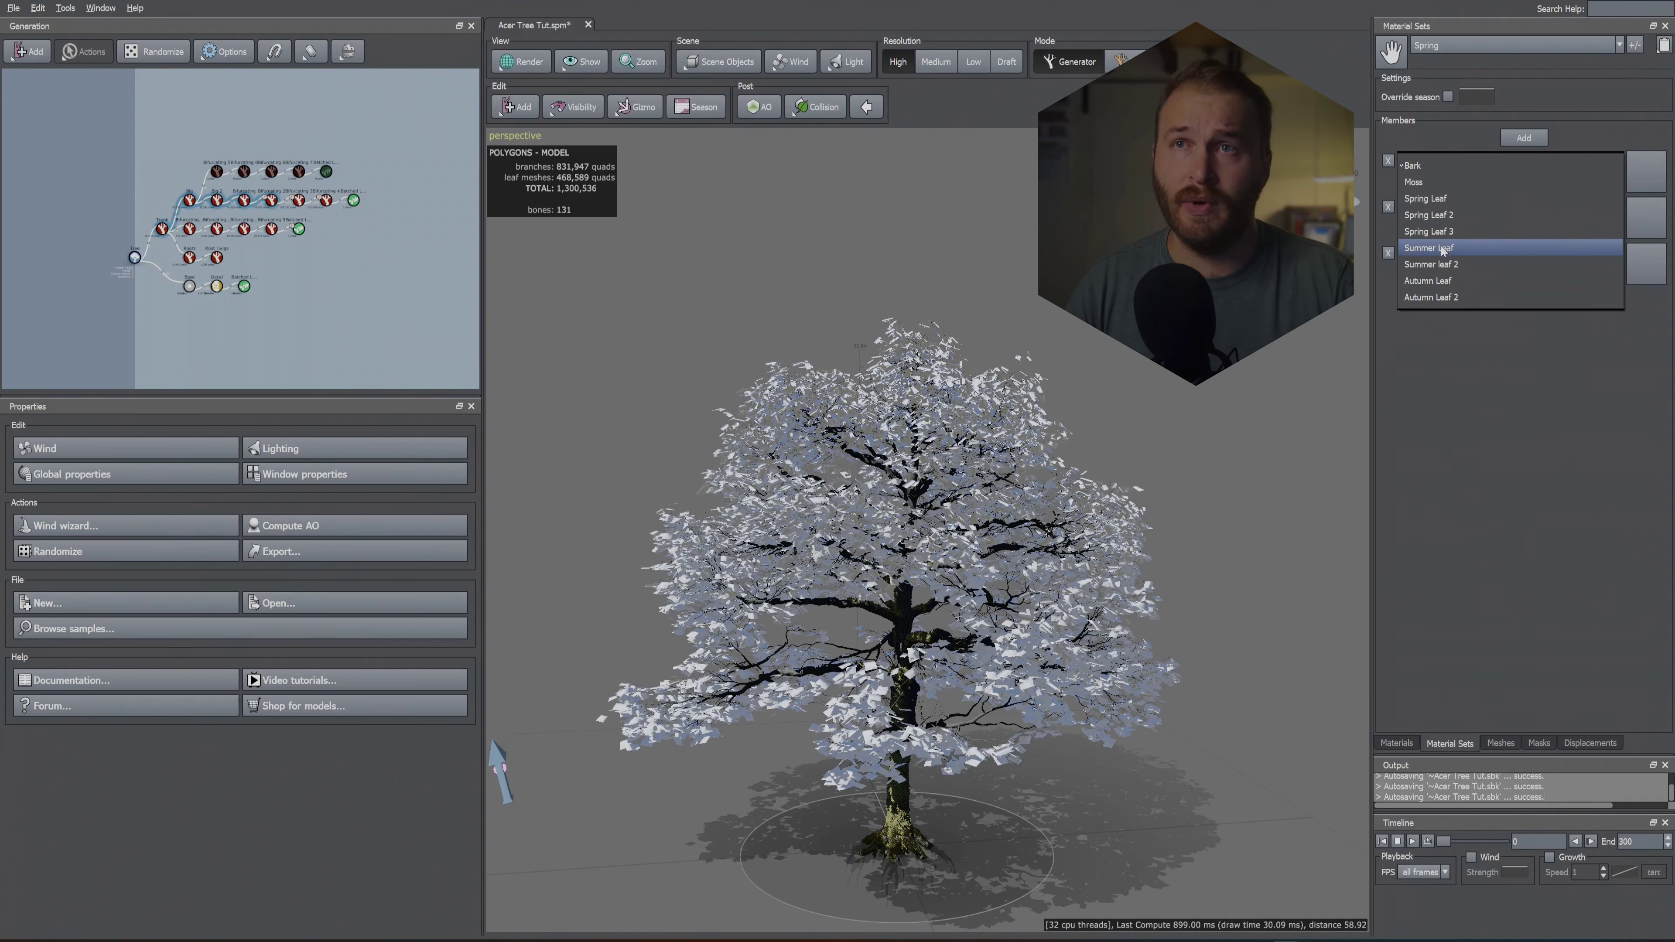
left_click(1431, 165)
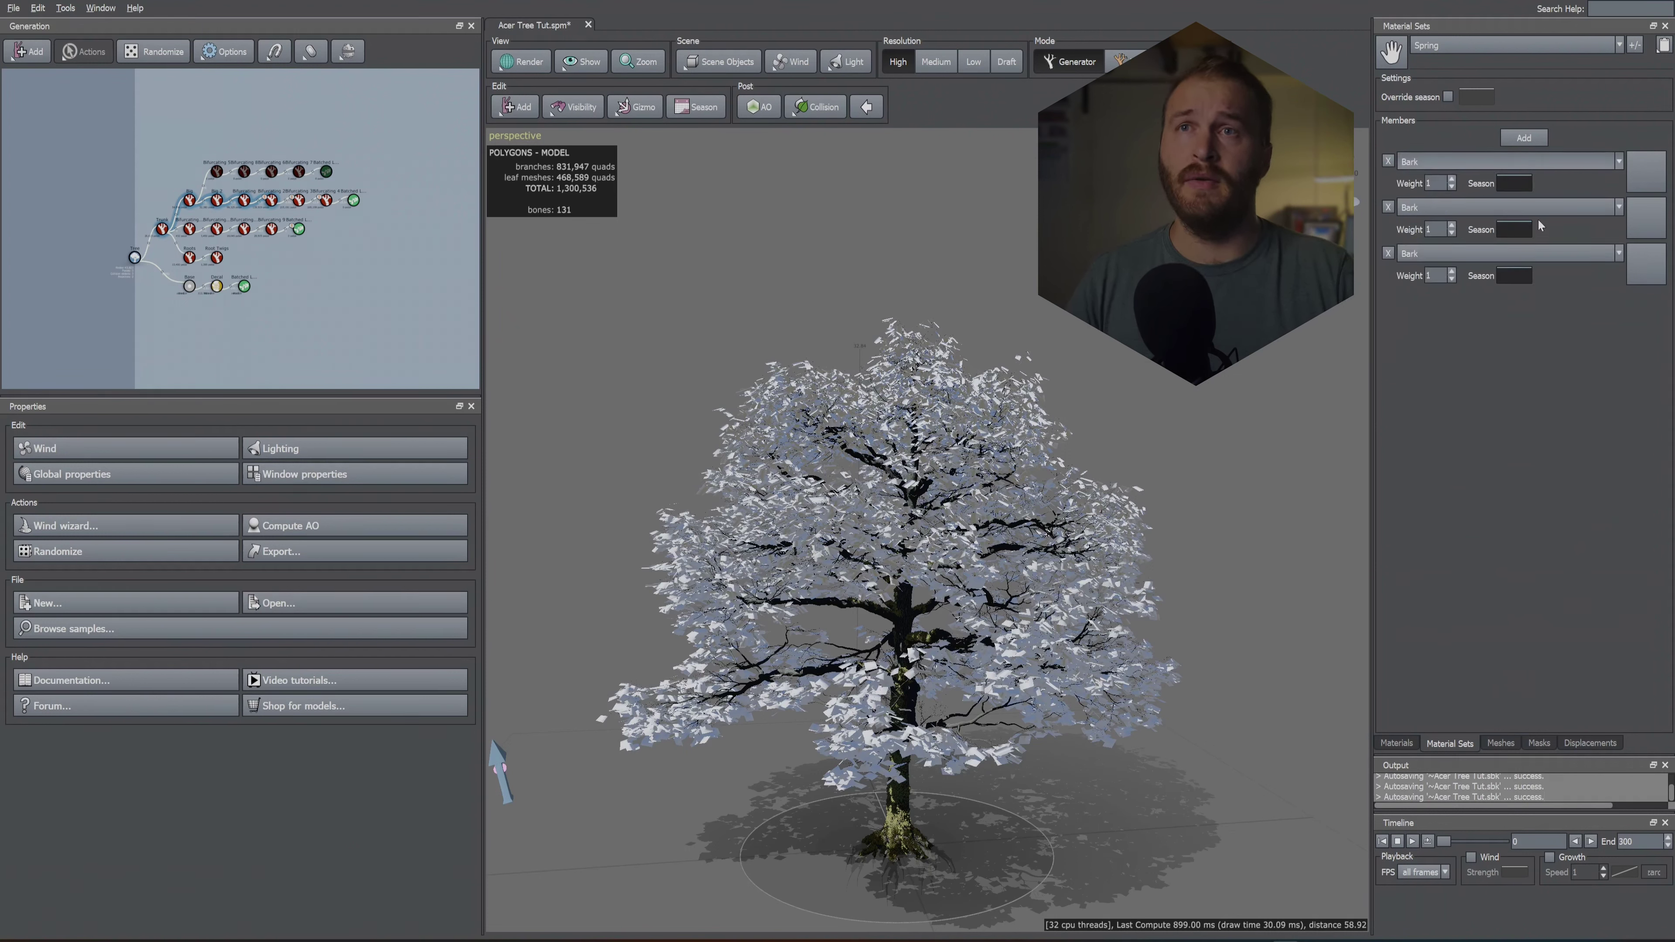
left_click(1502, 208)
left_click(1475, 260)
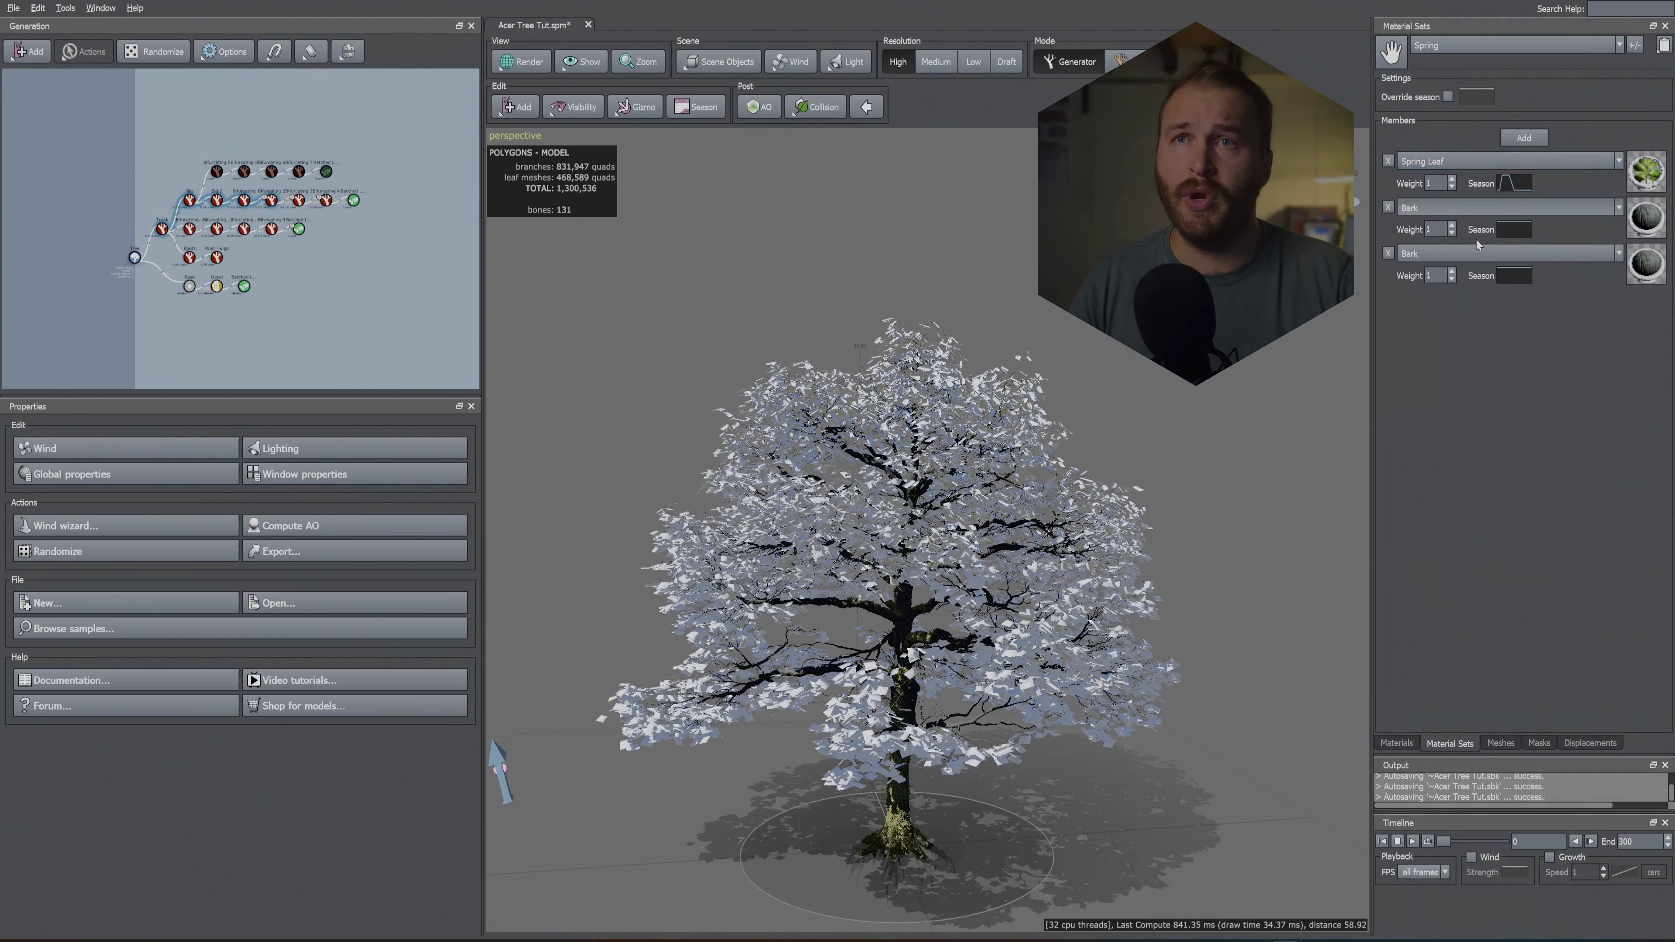
left_click(1477, 255)
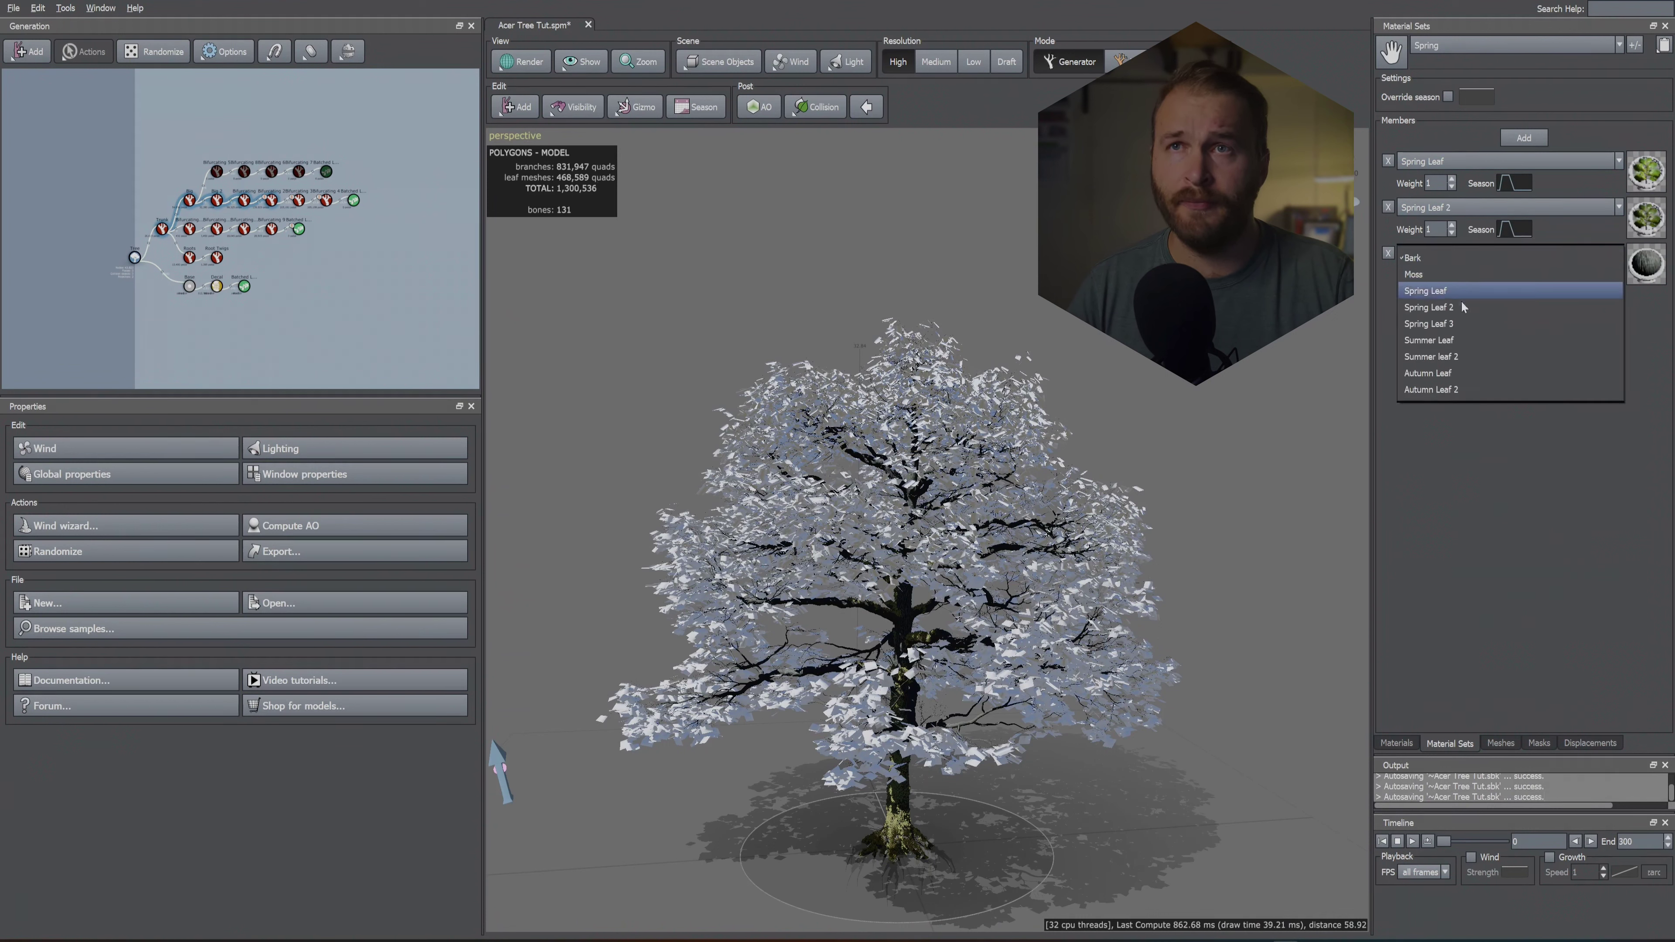
left_click(1455, 324)
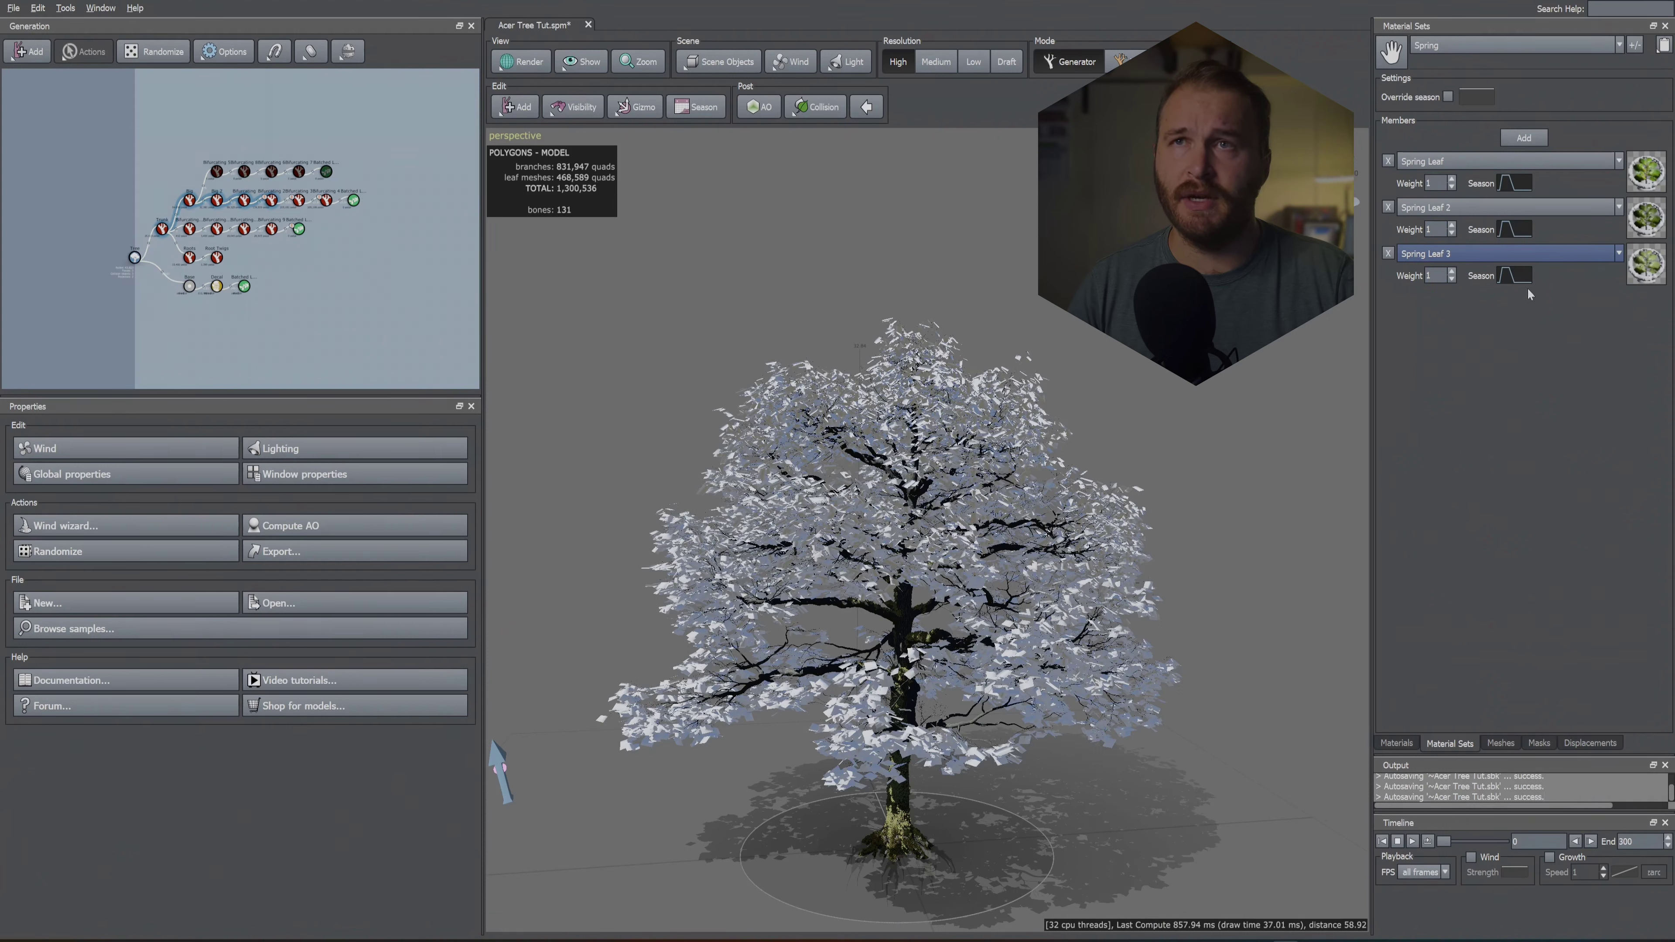
Step: Turn on the Spring set's season override and apply a preset season curve
left_click(1447, 97)
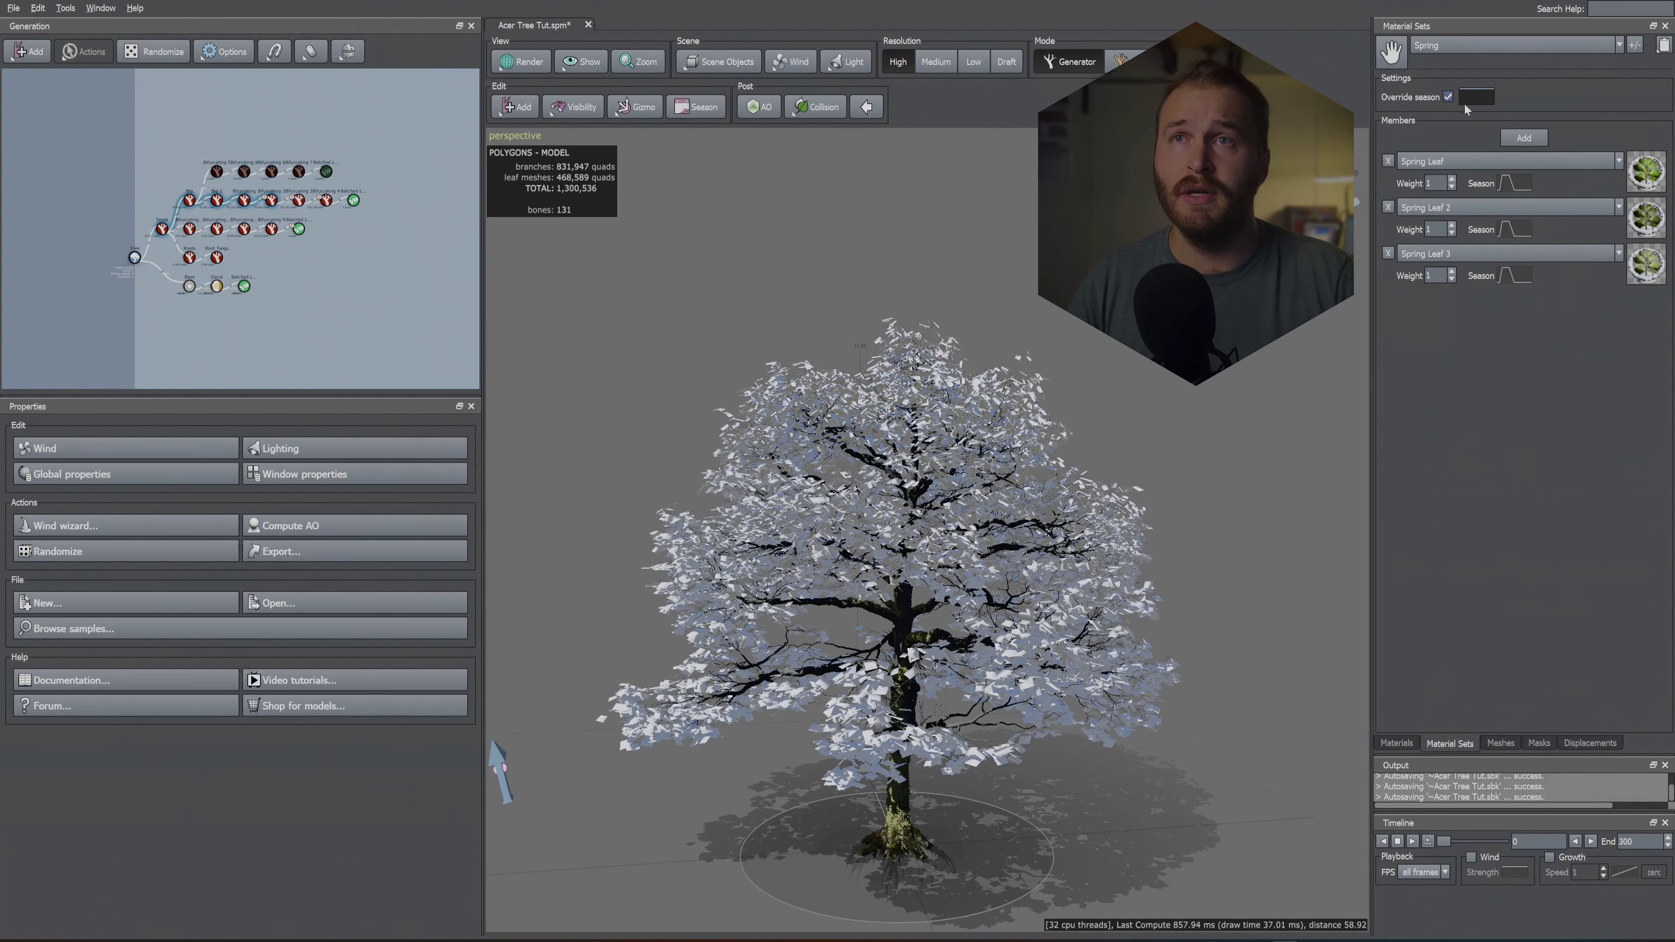
left_click(1477, 97)
left_click(1517, 113)
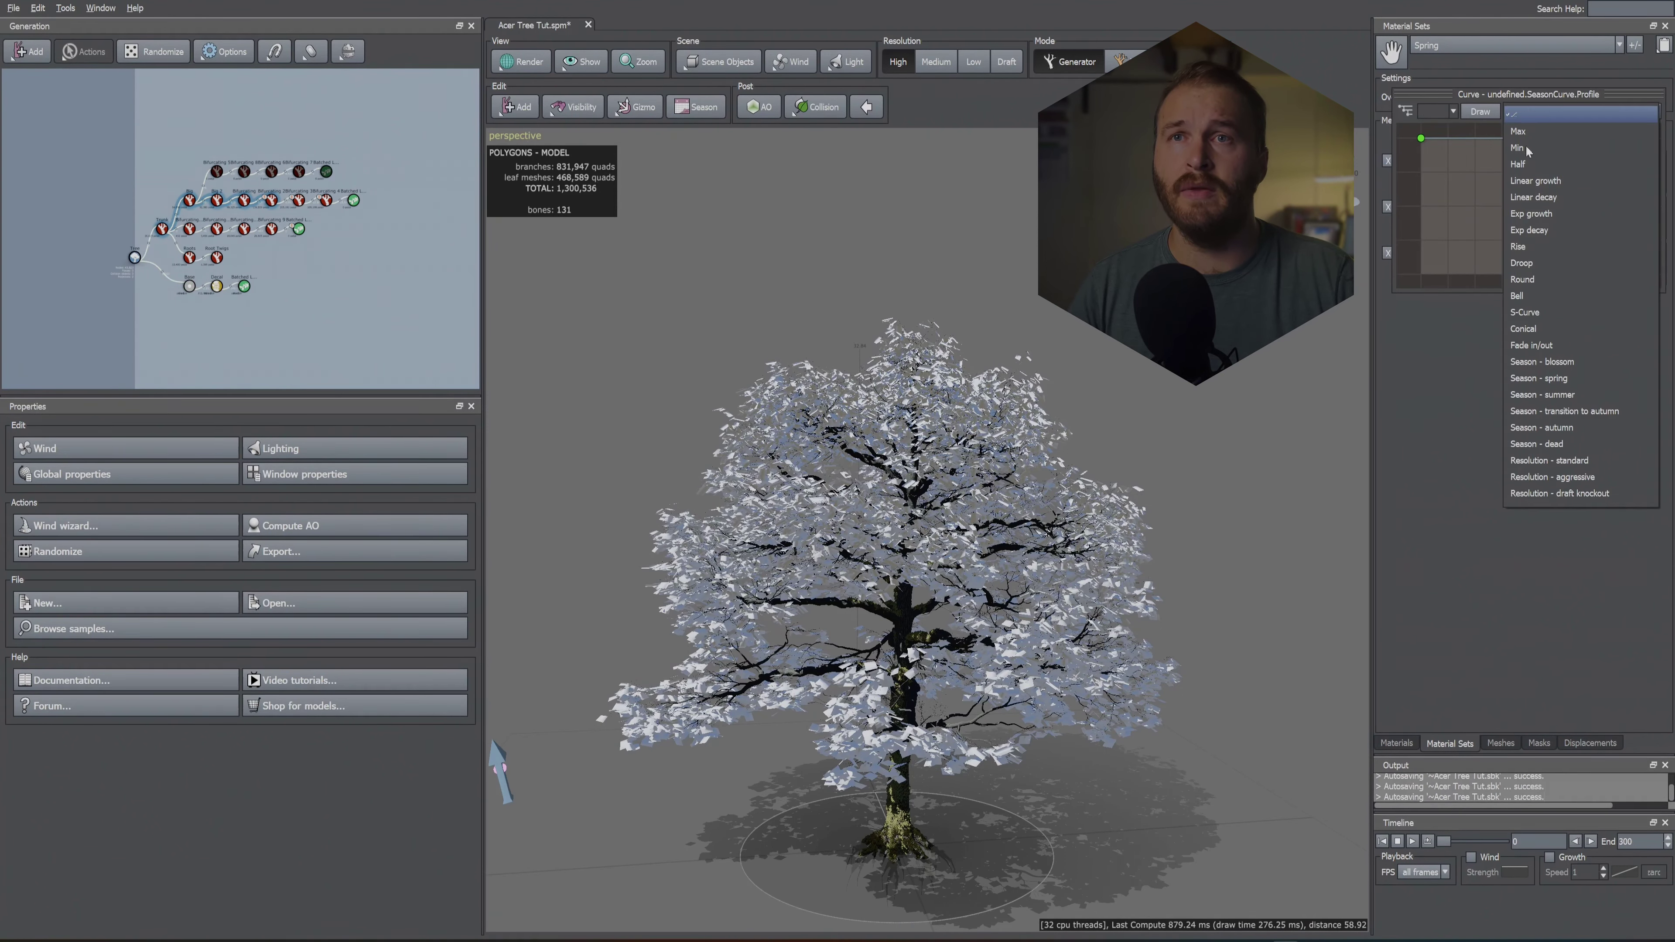
left_click(1559, 396)
left_click(1475, 440)
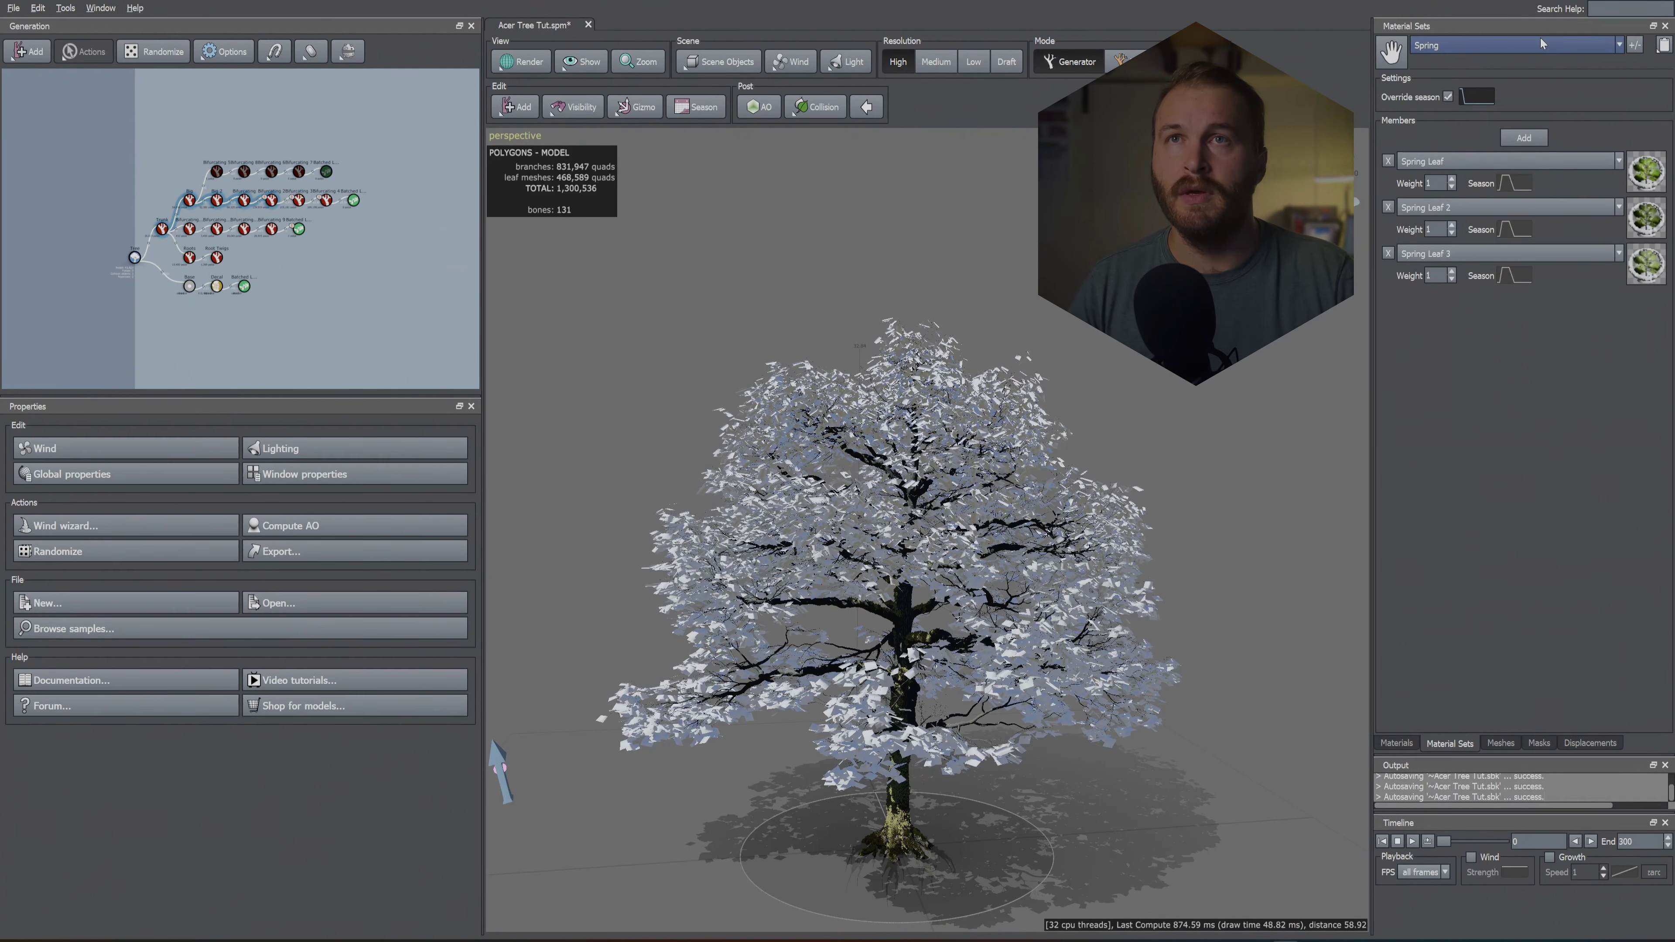
Step: Add Summer Leaf and Summer leaf 2 as members of the Summer material set
left_click(1537, 47)
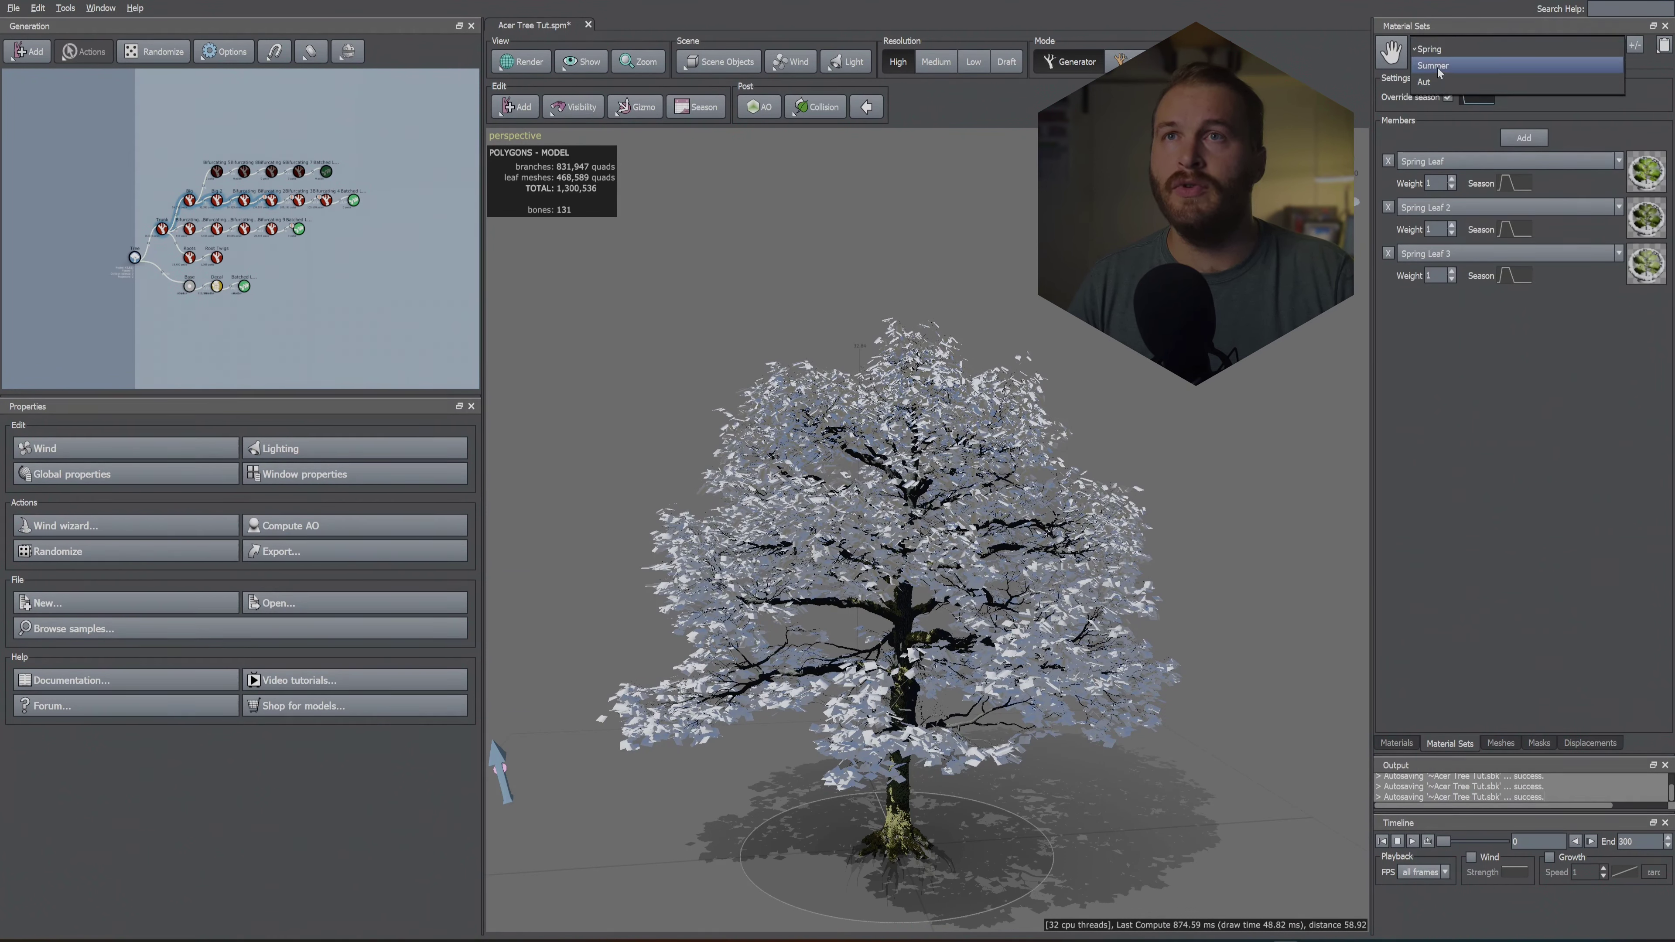
left_click(1441, 67)
left_click(1531, 144)
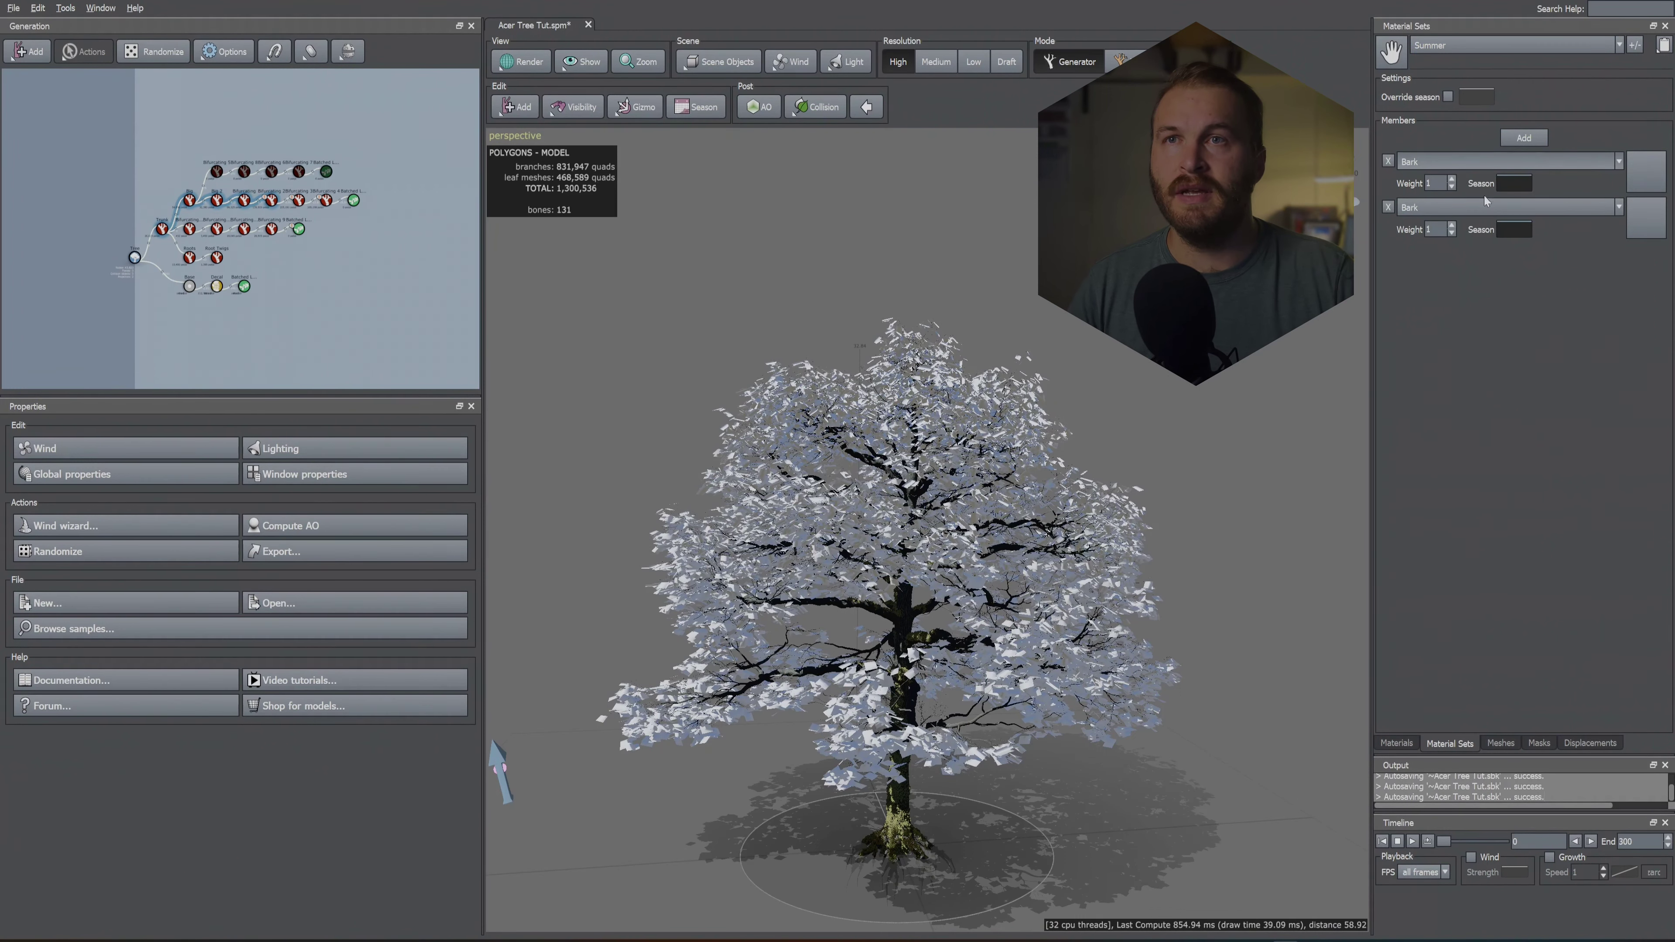
left_click(1456, 213)
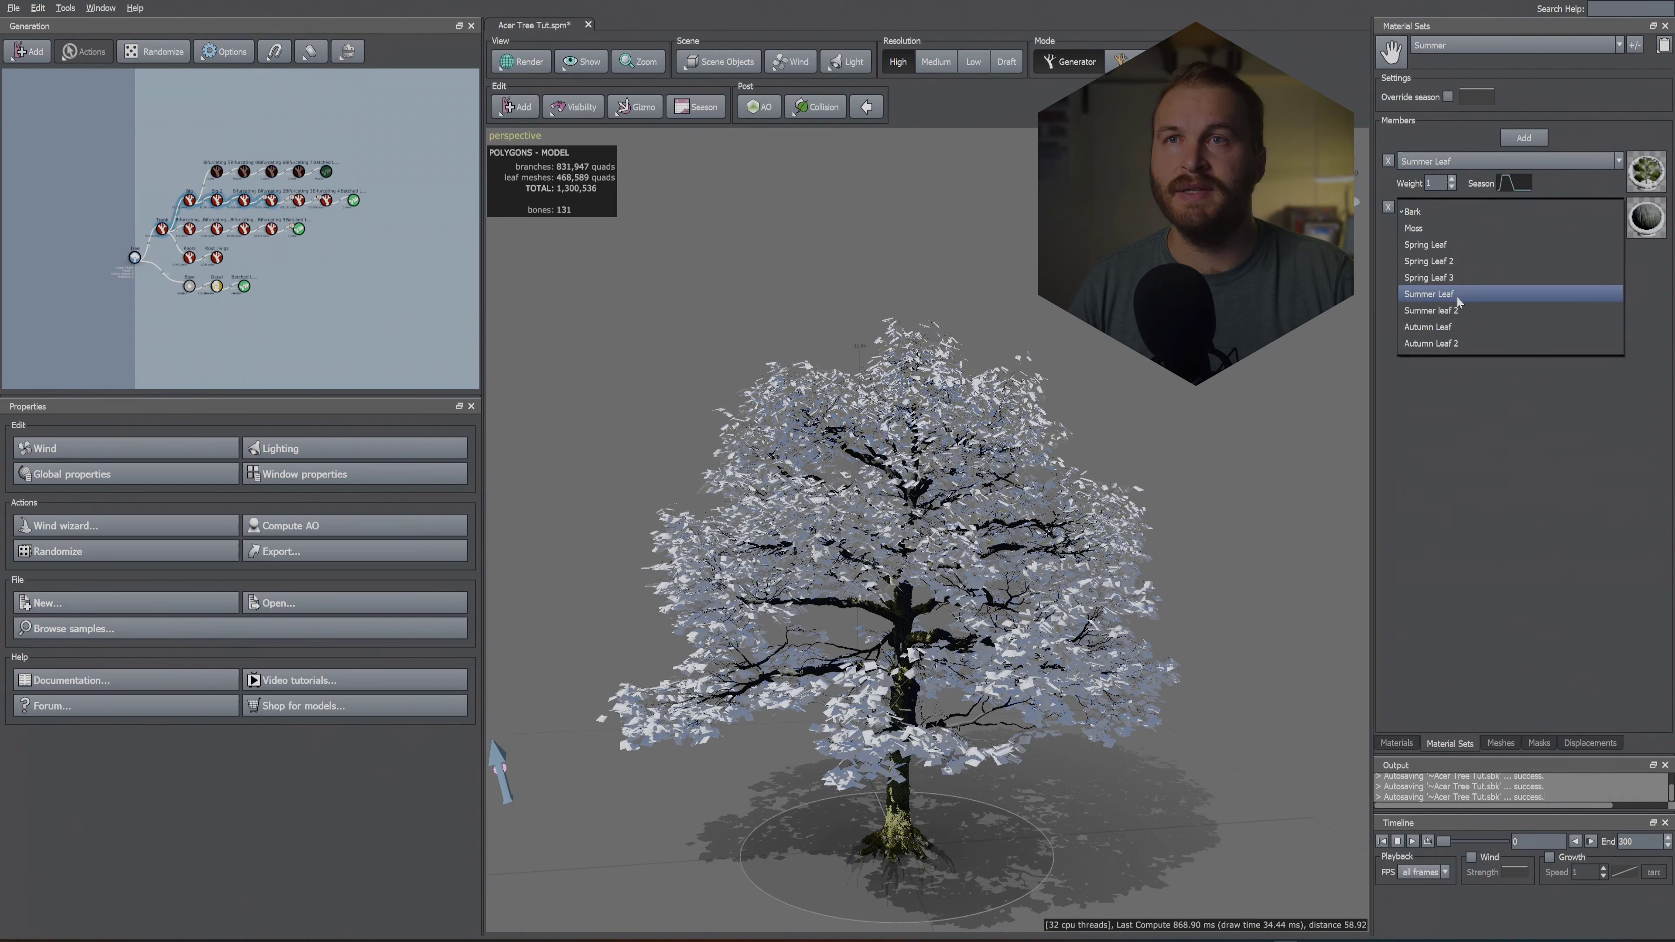
left_click(1515, 325)
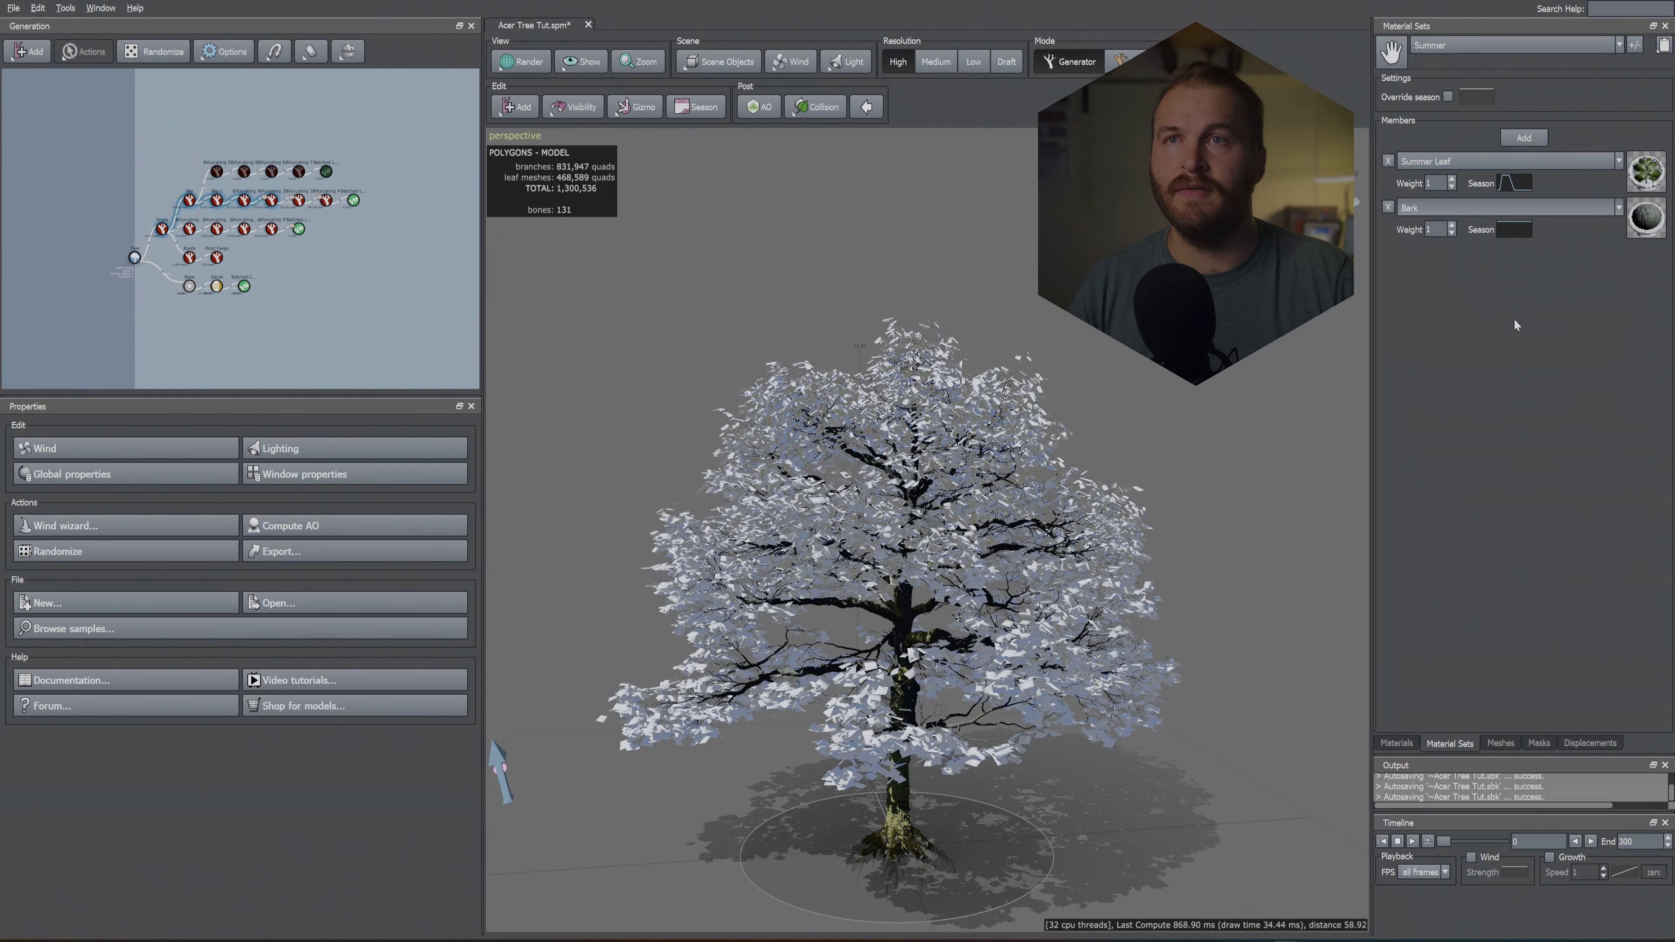
Step: Override the Summer set's season with the 'Season - summer' preset curve
left_click(1448, 98)
left_click(1477, 97)
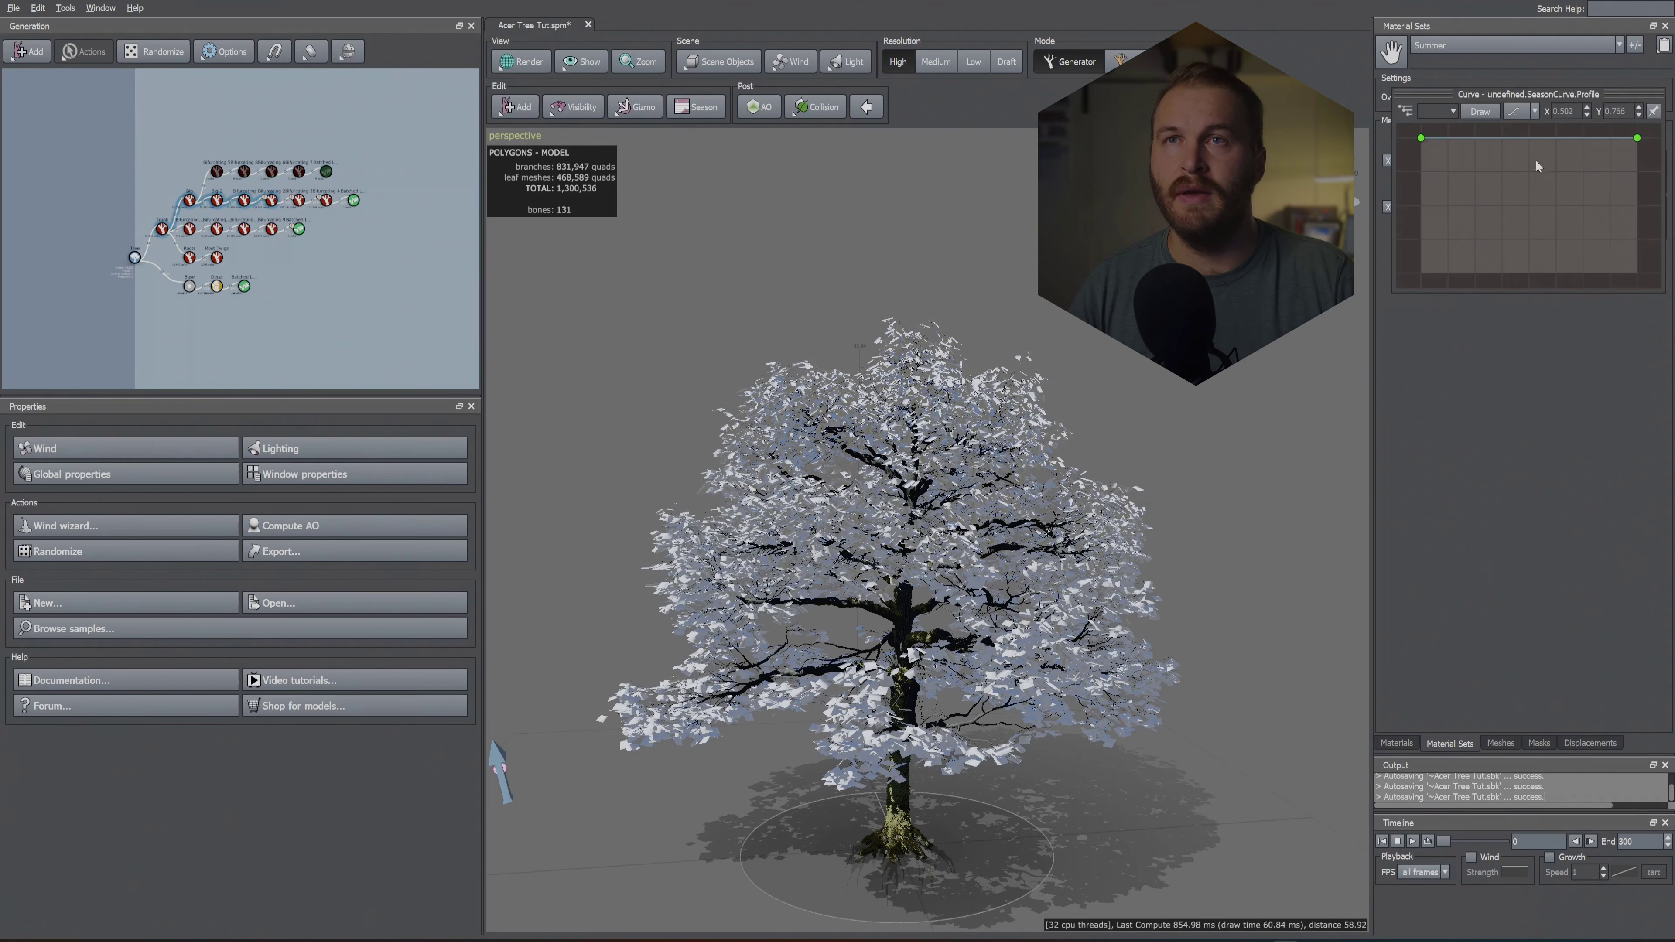
left_click(1517, 113)
left_click(1565, 399)
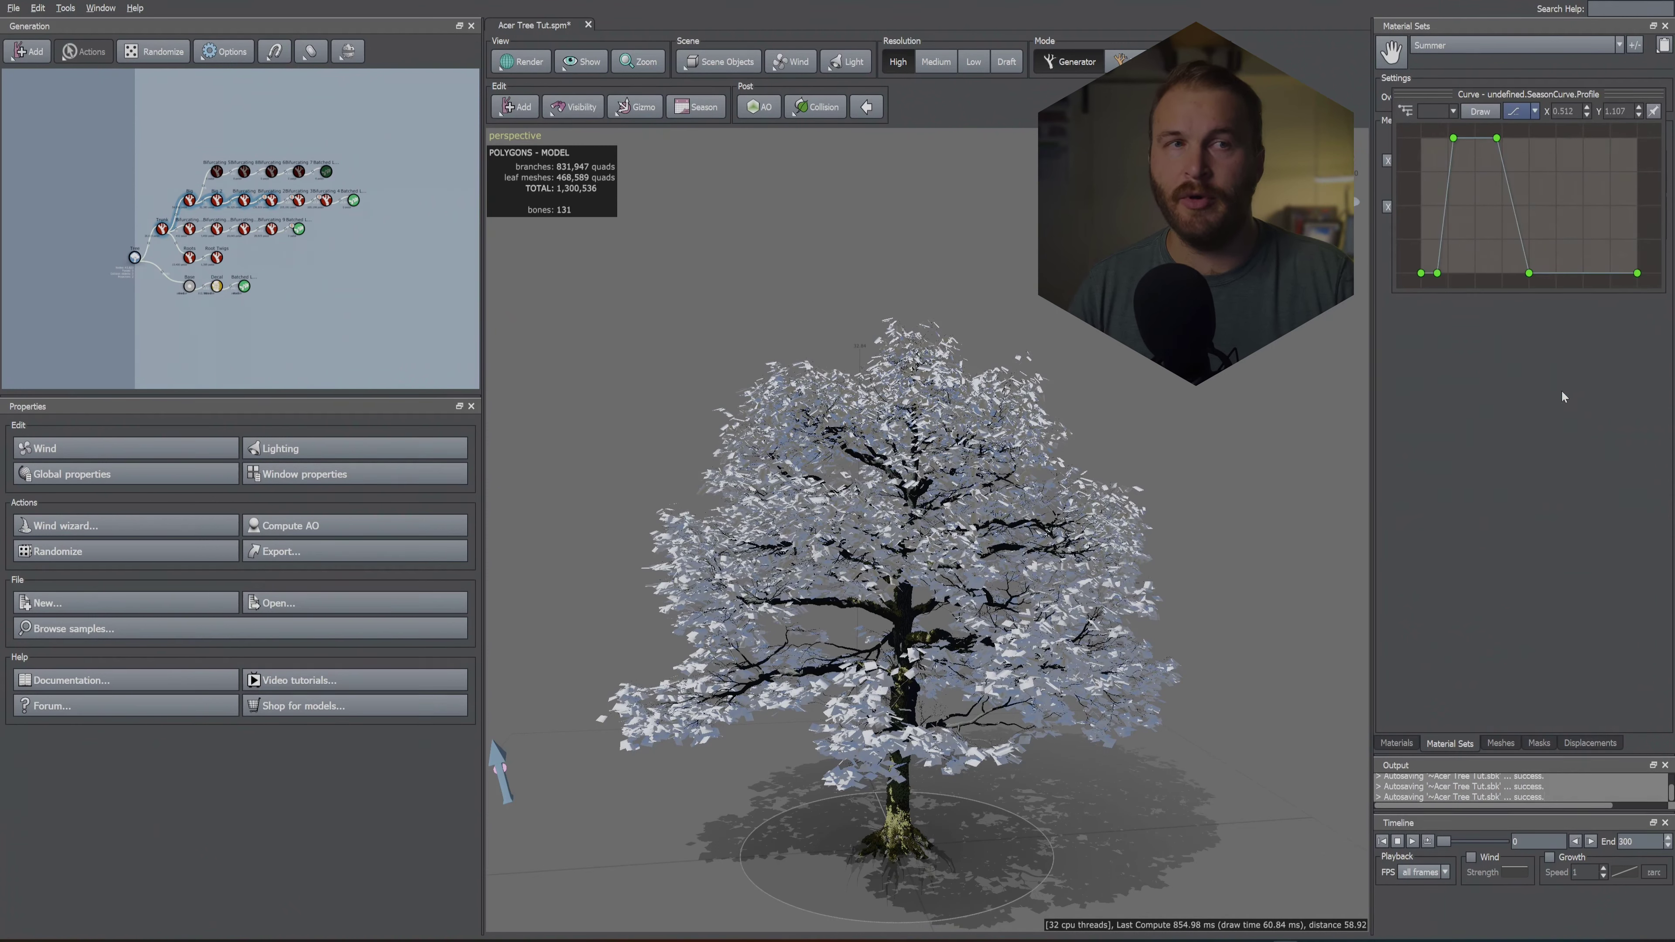
left_click(1501, 47)
Step: Switch to the Aut set and give its season curve a preset trapezoid shape
left_click(1454, 66)
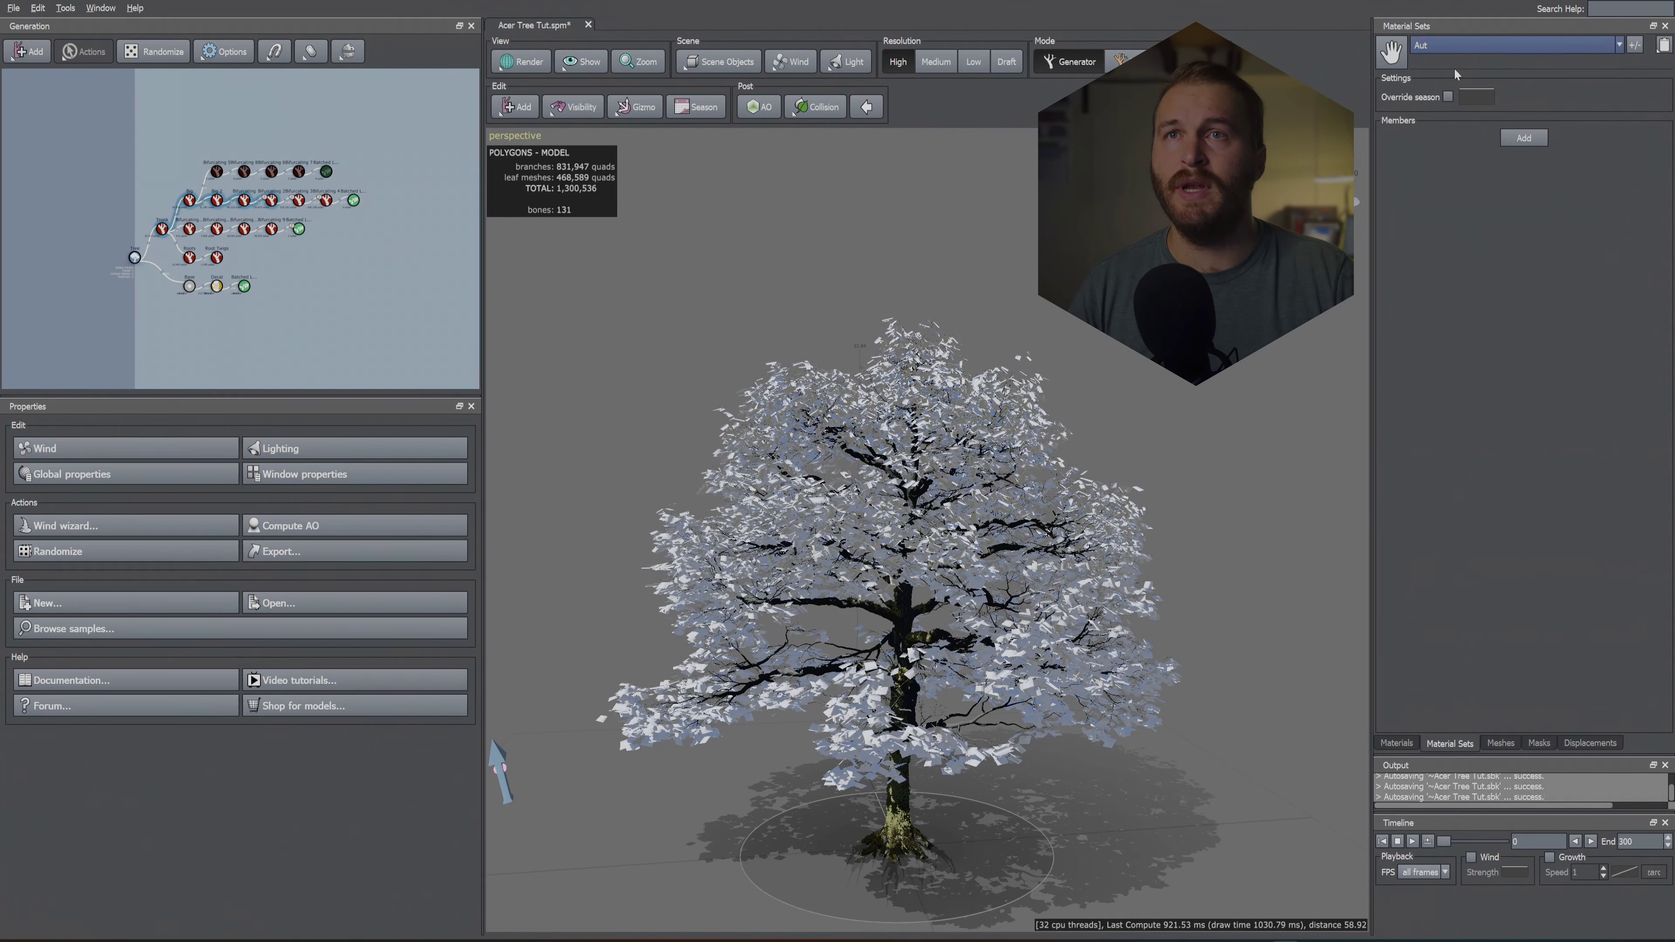
left_click(1476, 97)
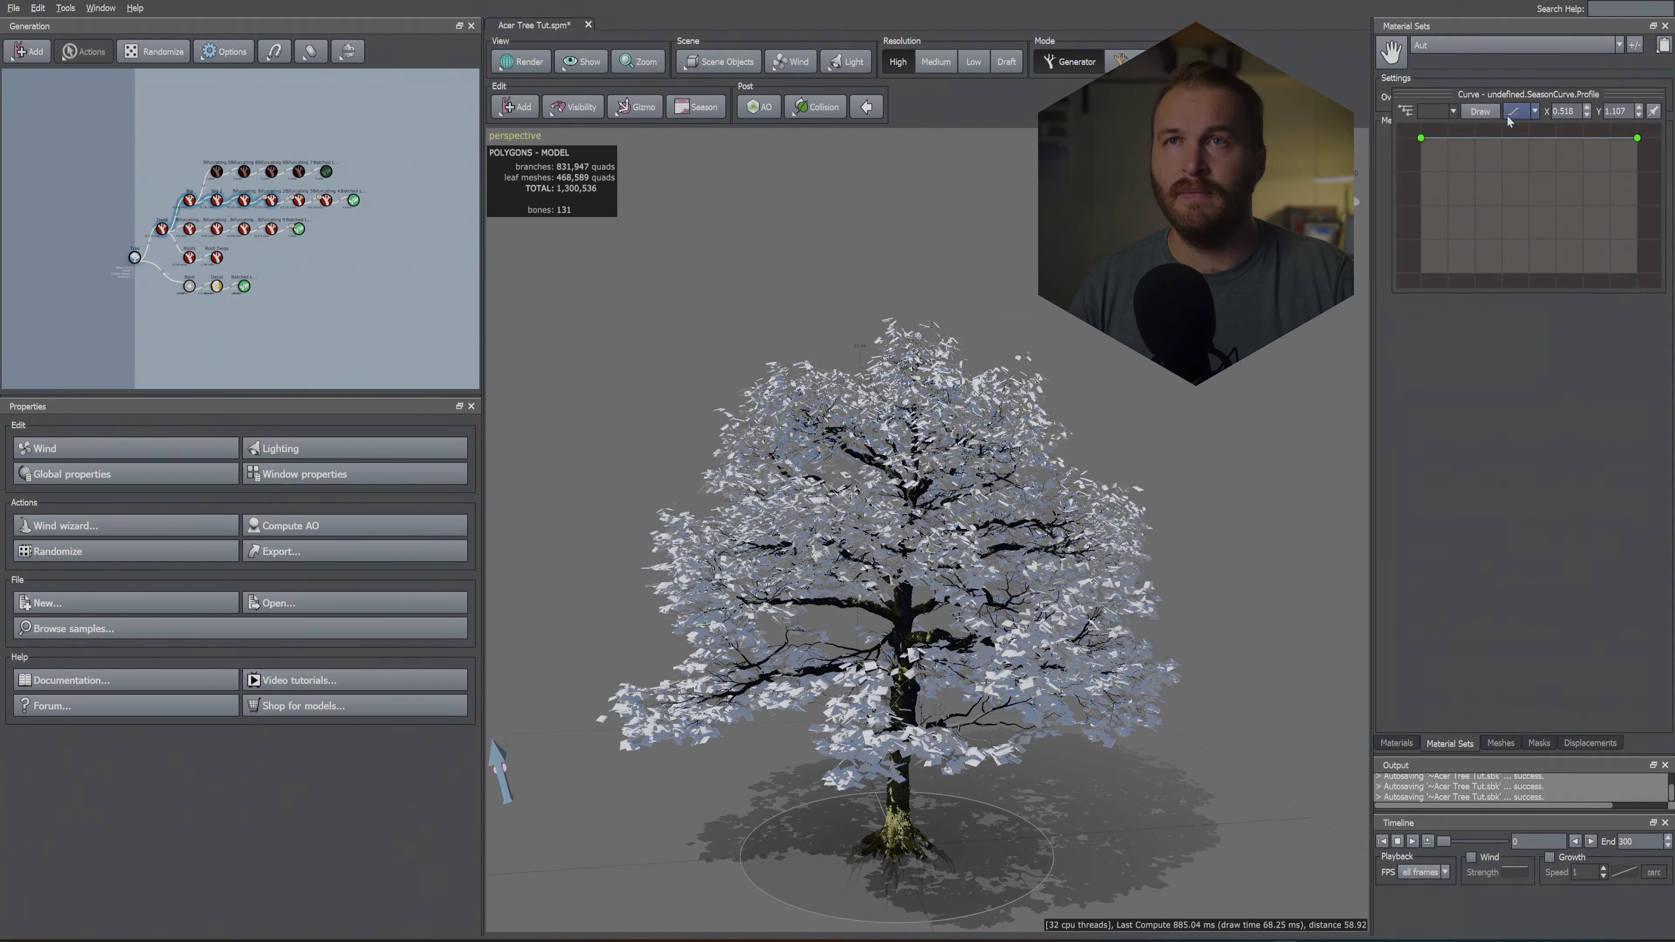
left_click(1510, 113)
left_click(1570, 438)
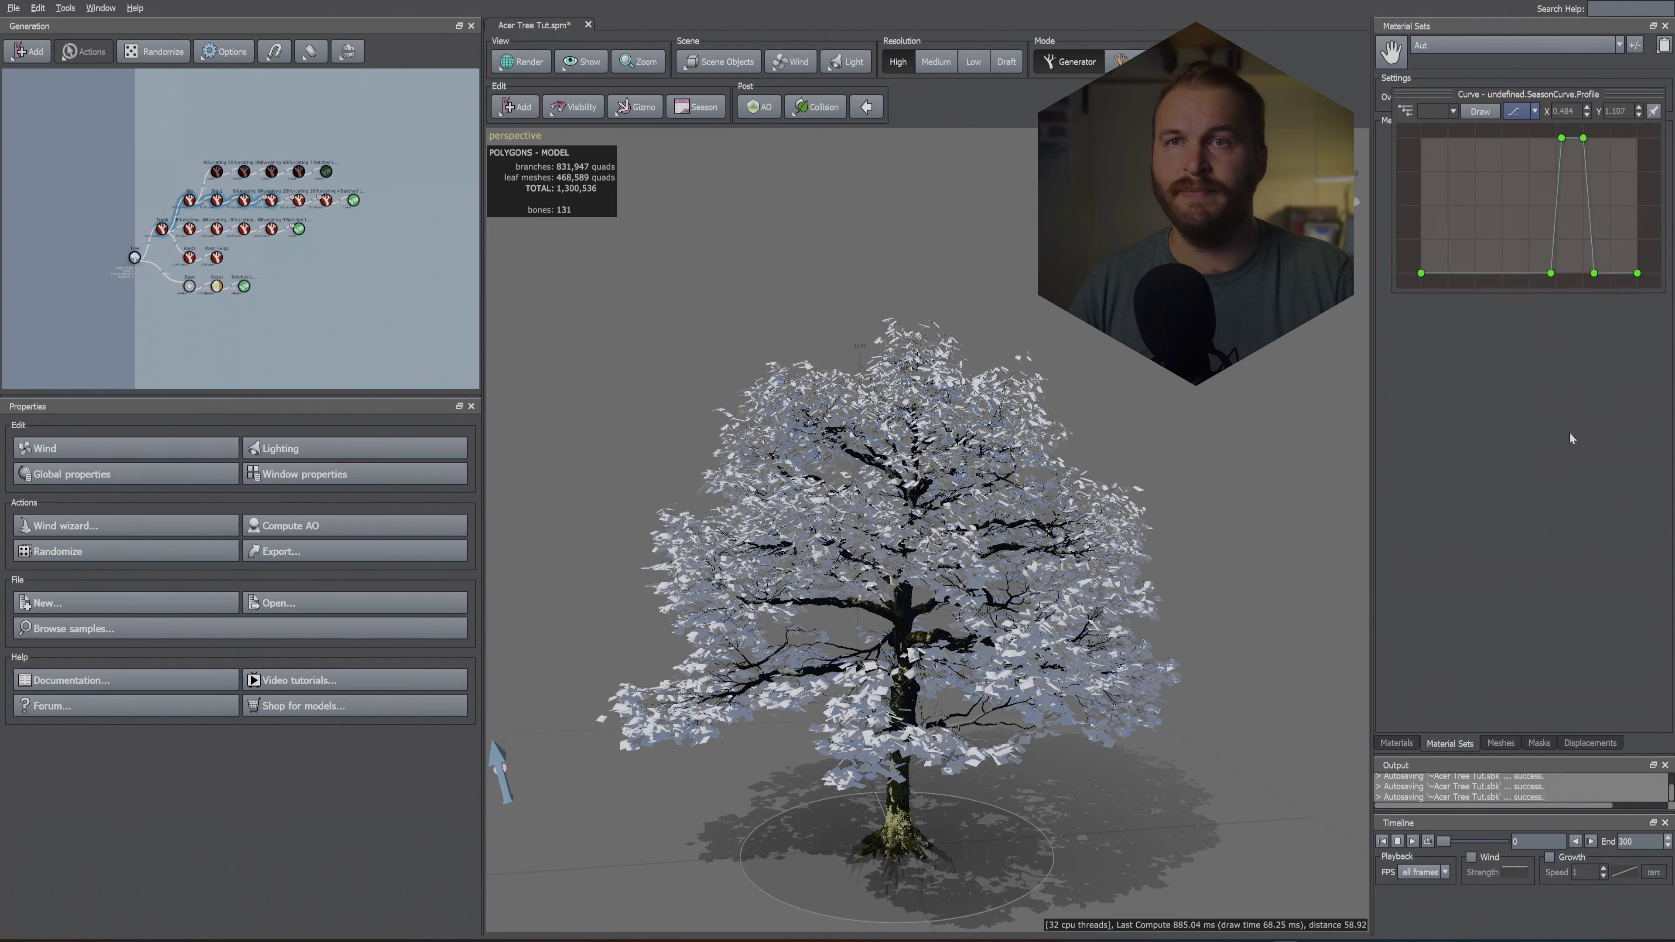
left_click(1570, 438)
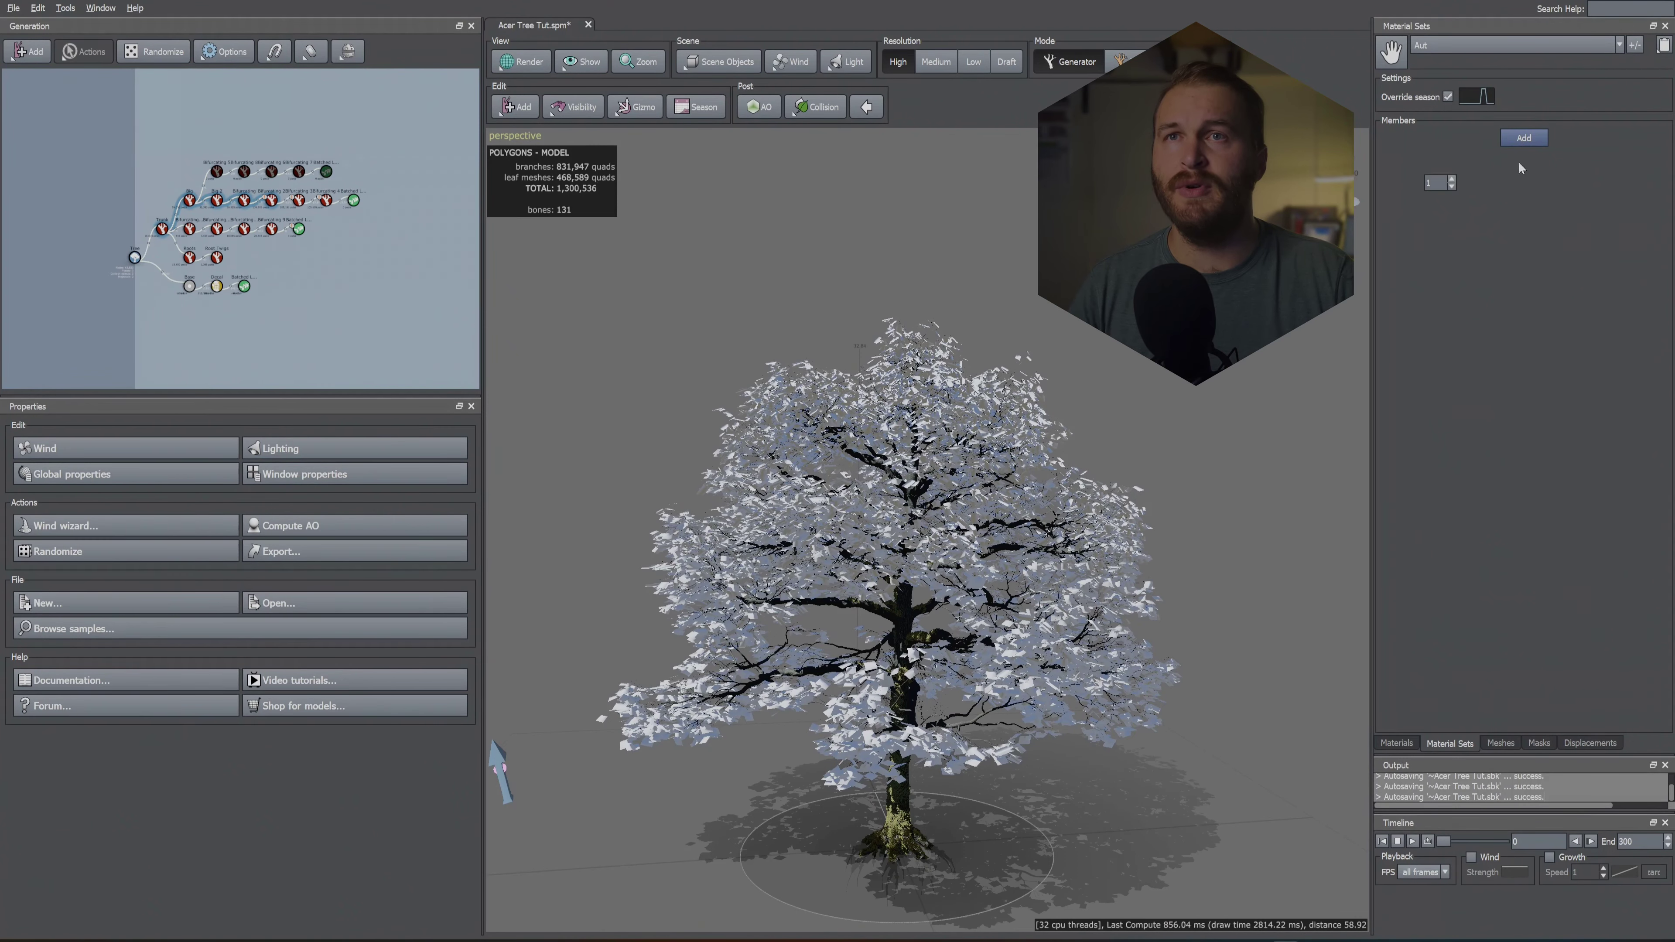
Step: Add Autumn Leaf and Autumn Leaf 2 as the Aut set's two members
left_click(1528, 138)
left_click(1528, 139)
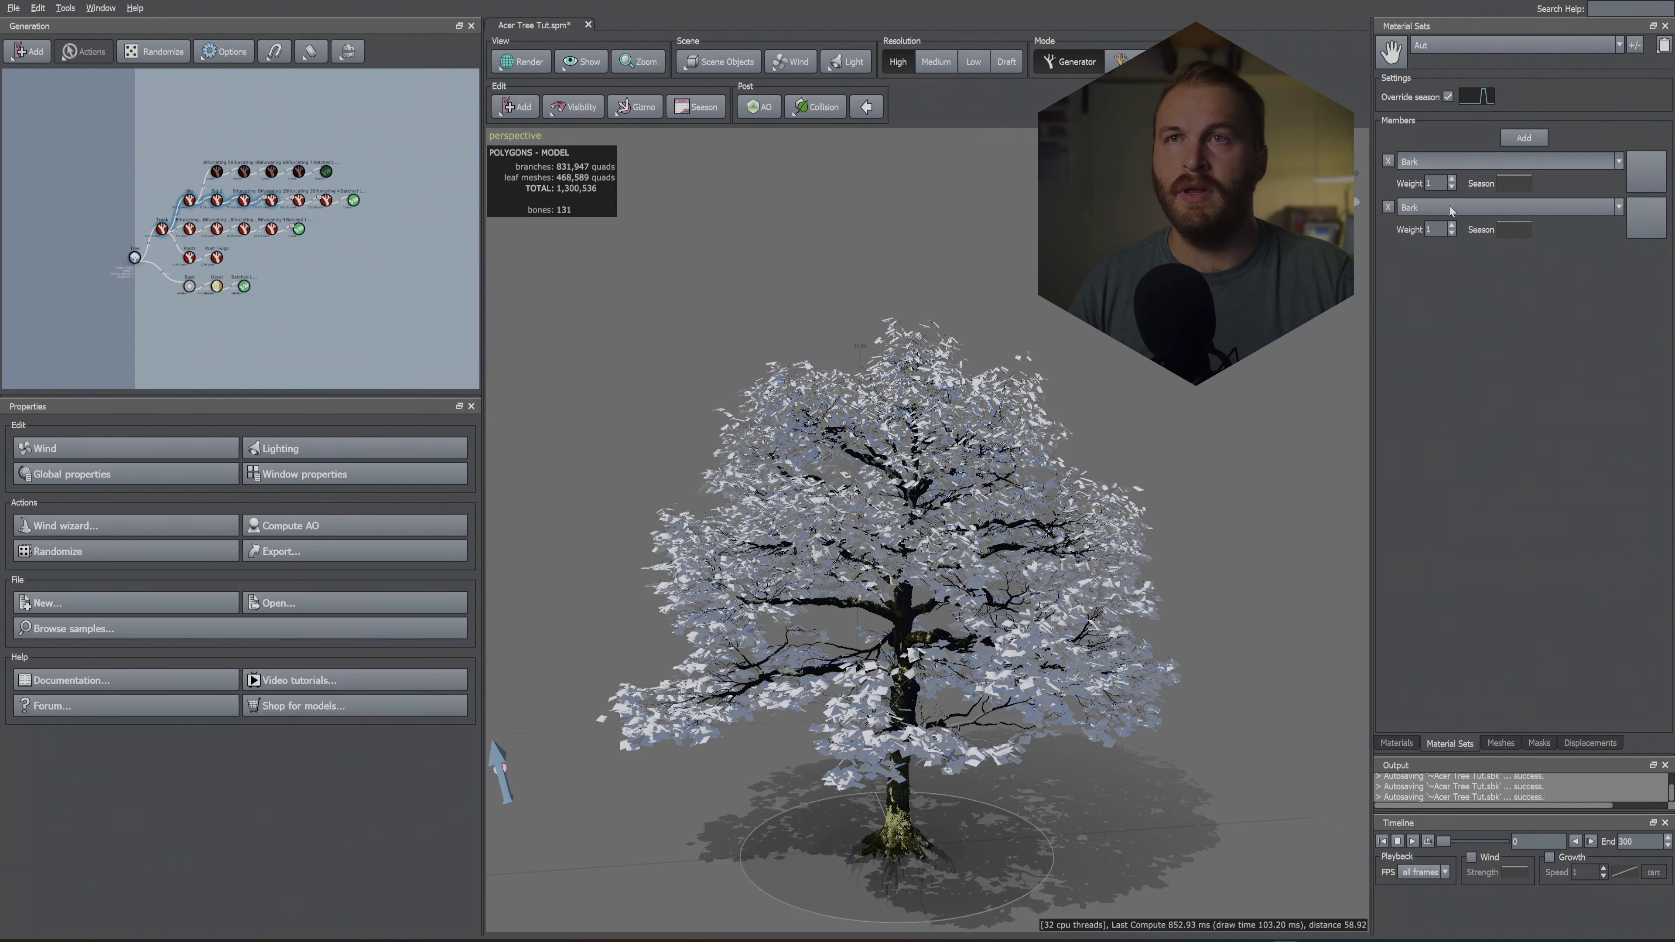
left_click(1449, 210)
left_click(1522, 273)
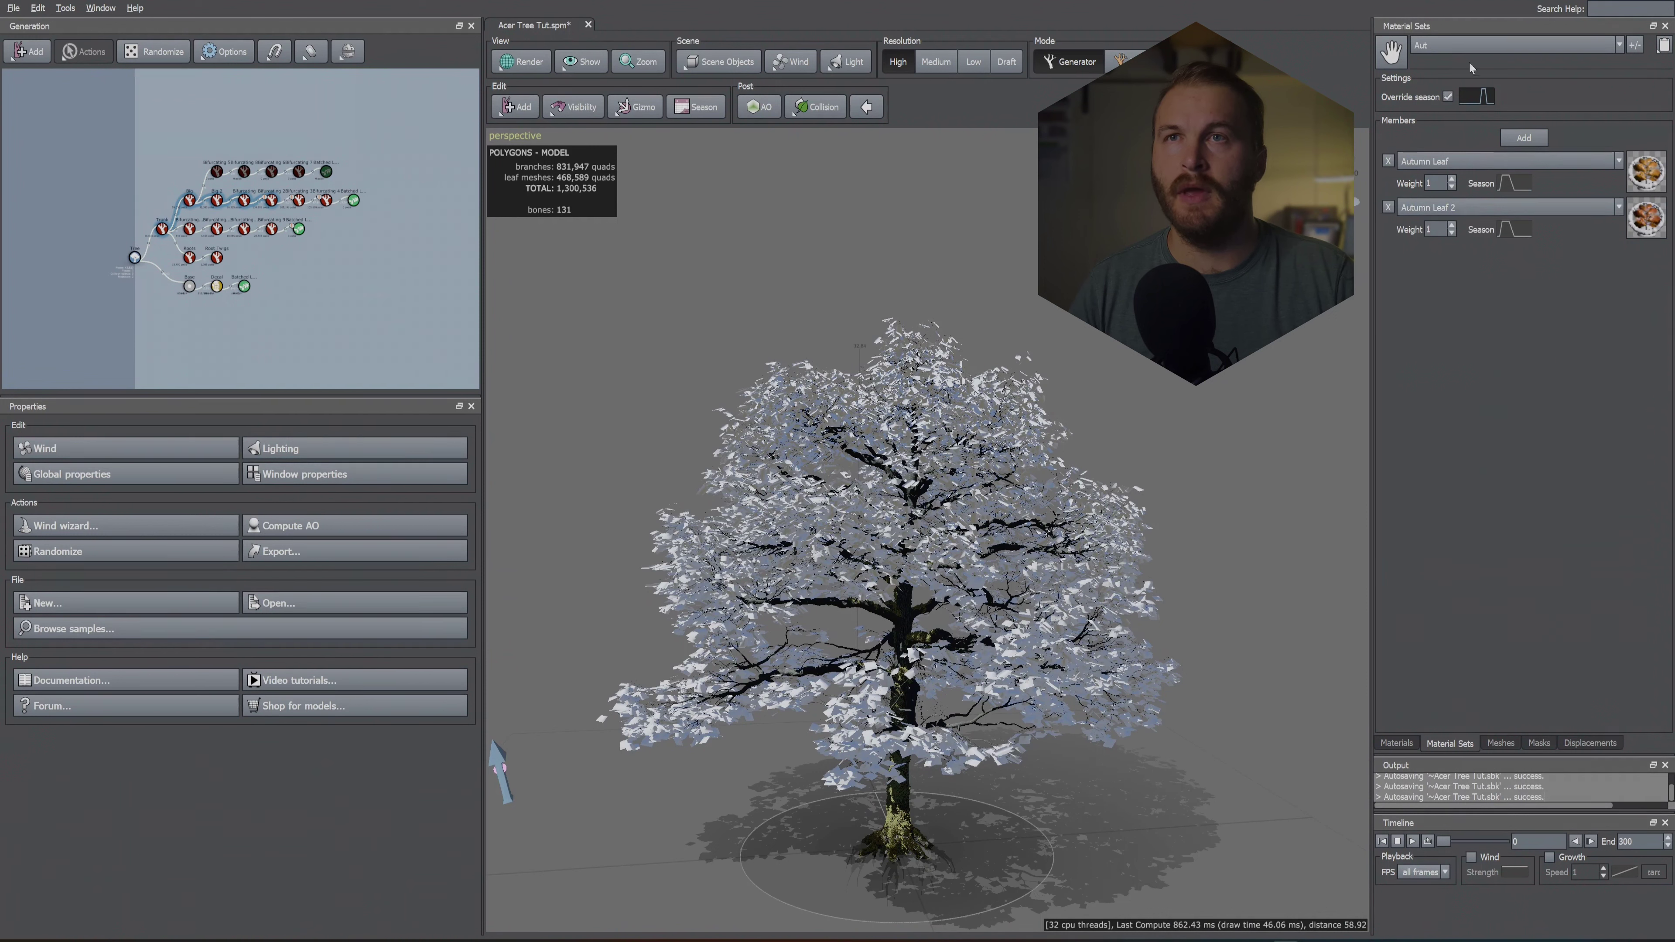
Step: Apply the transition-to-autumn preset to the Aut curve, then open Autumn Leaf 2's material
left_click(1485, 98)
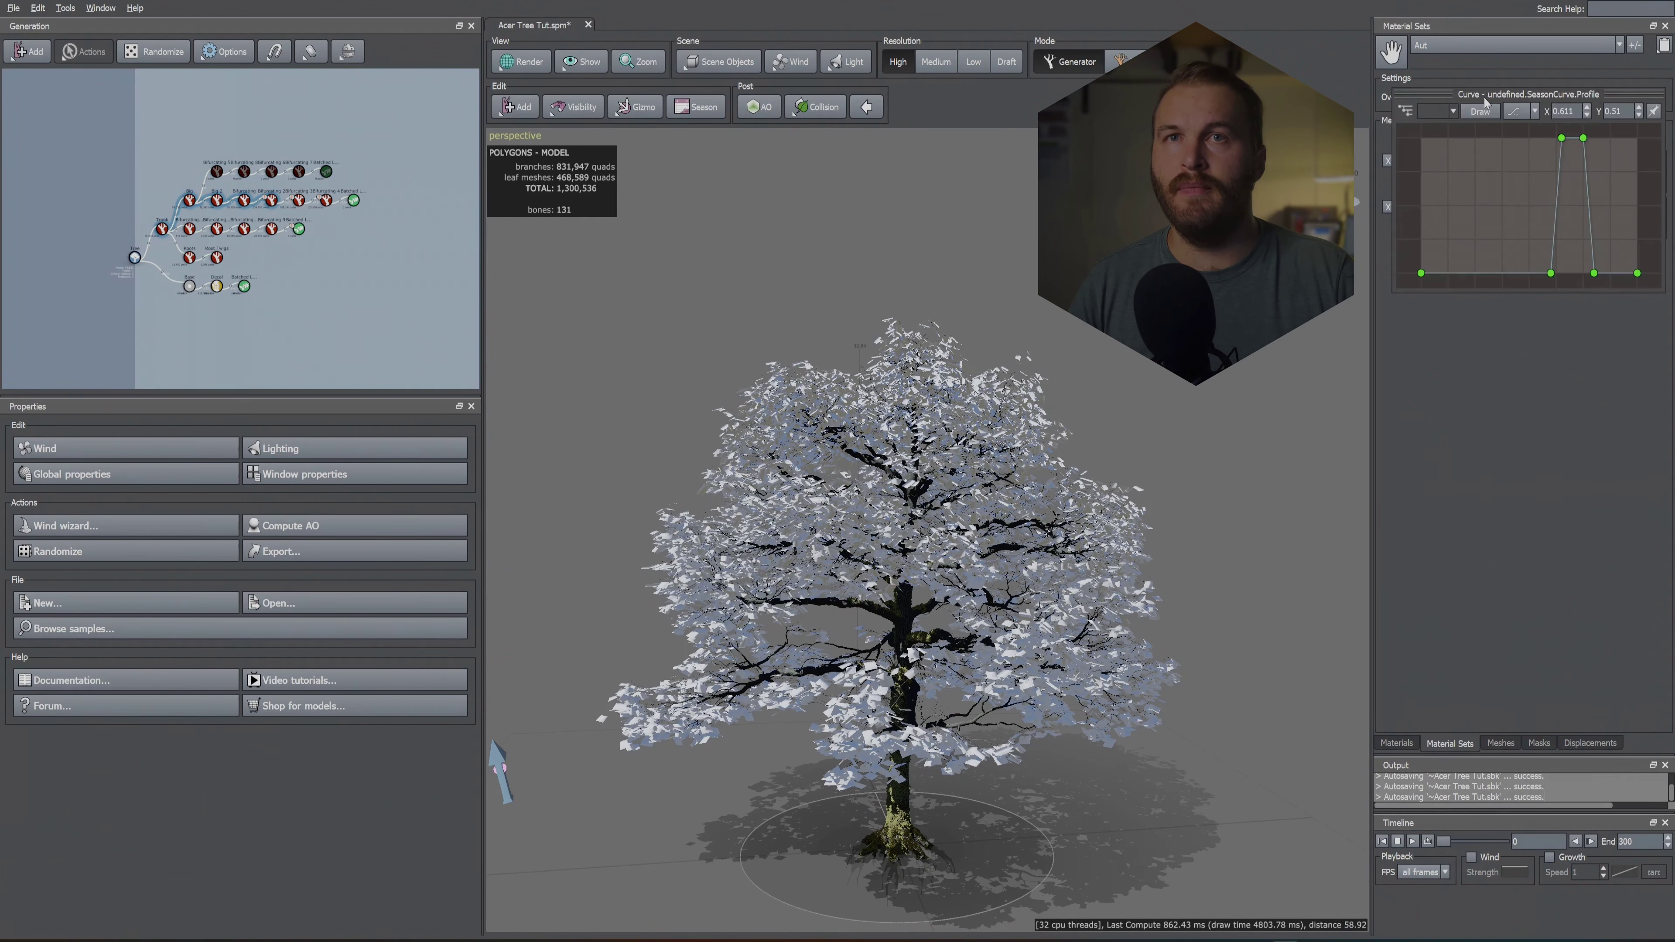
left_click(1525, 117)
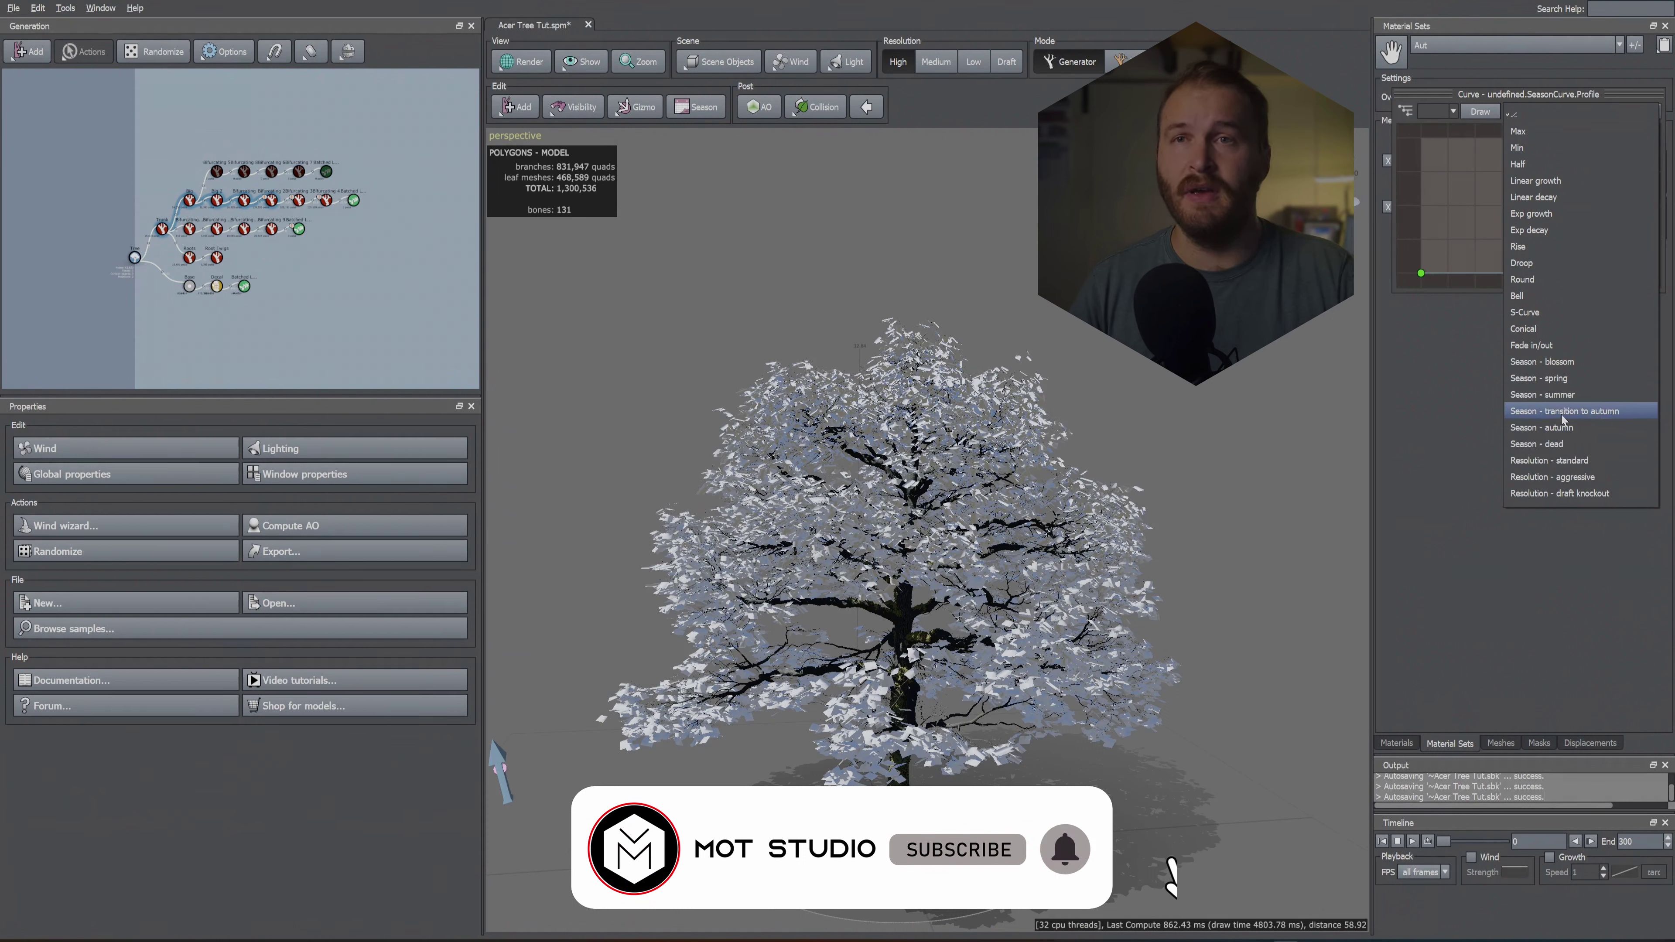
left_click(1543, 395)
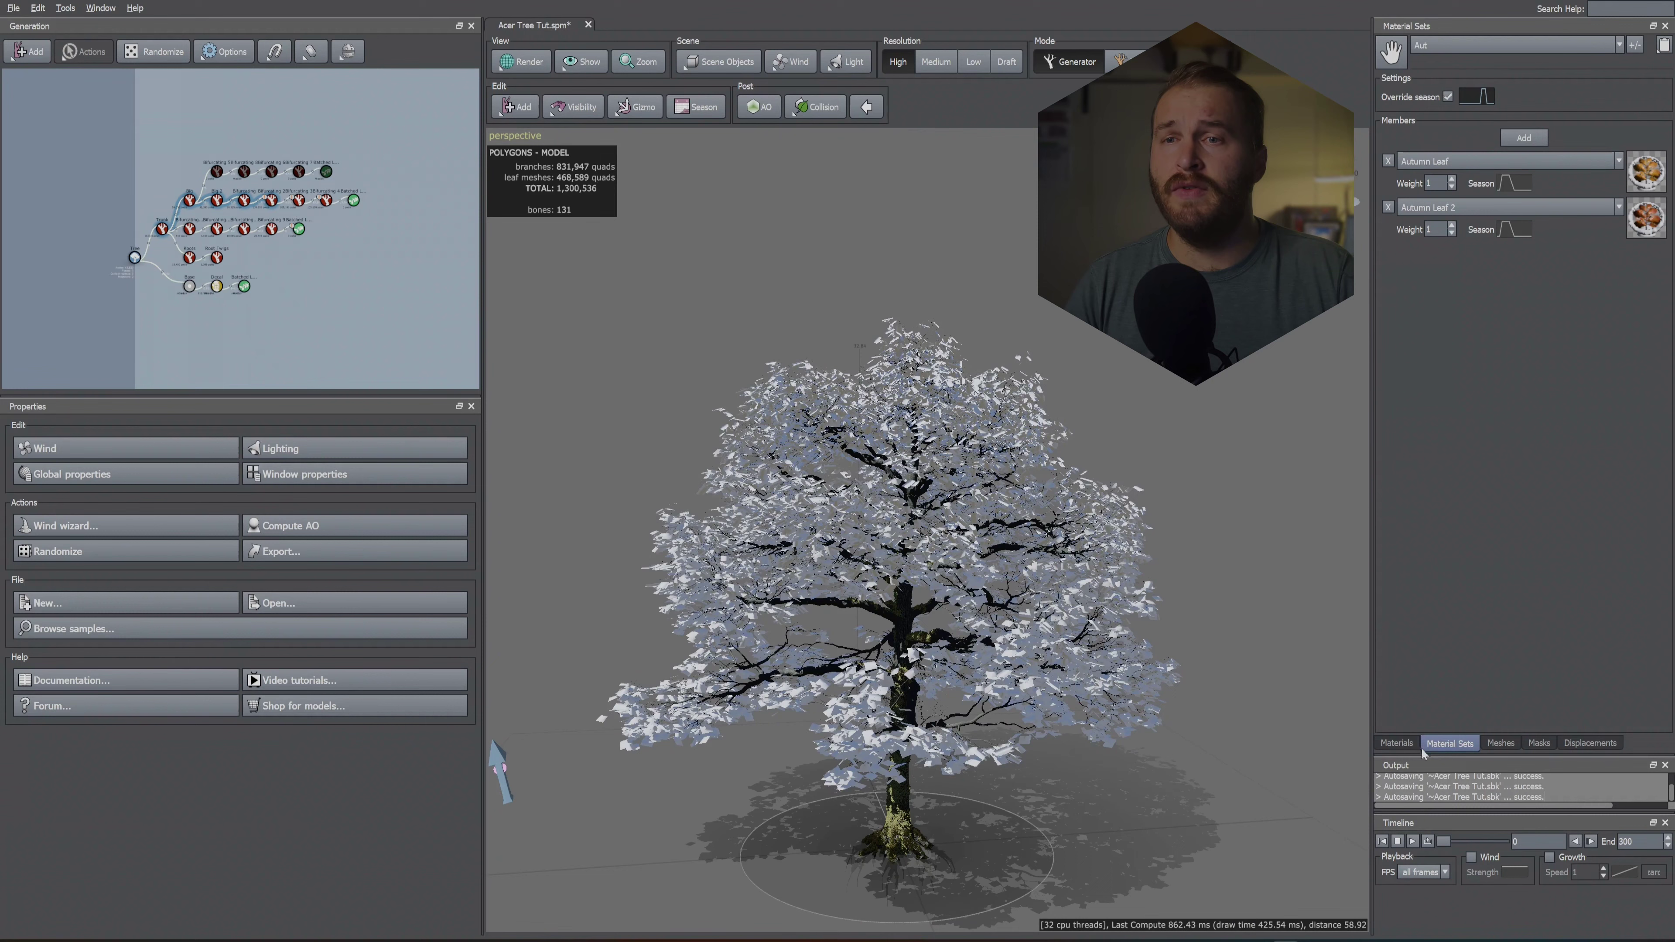
left_click(1397, 743)
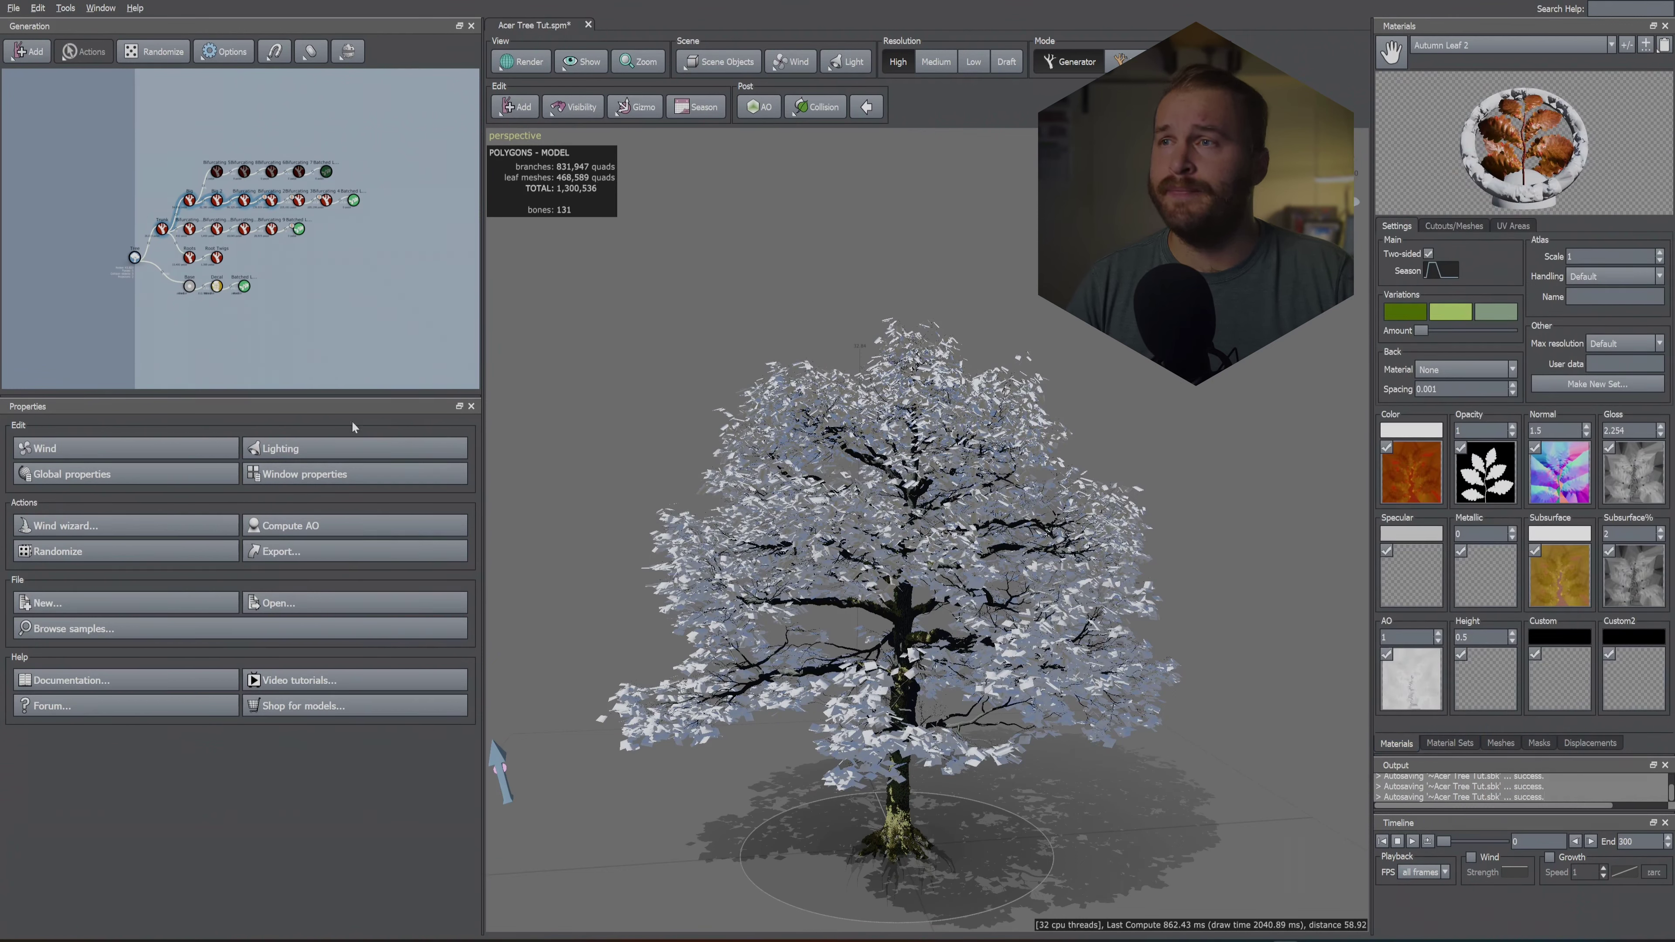
Step: In the Batched Leaf skin settings, remove the old leaf material entries and add three new ones
left_click(354, 201)
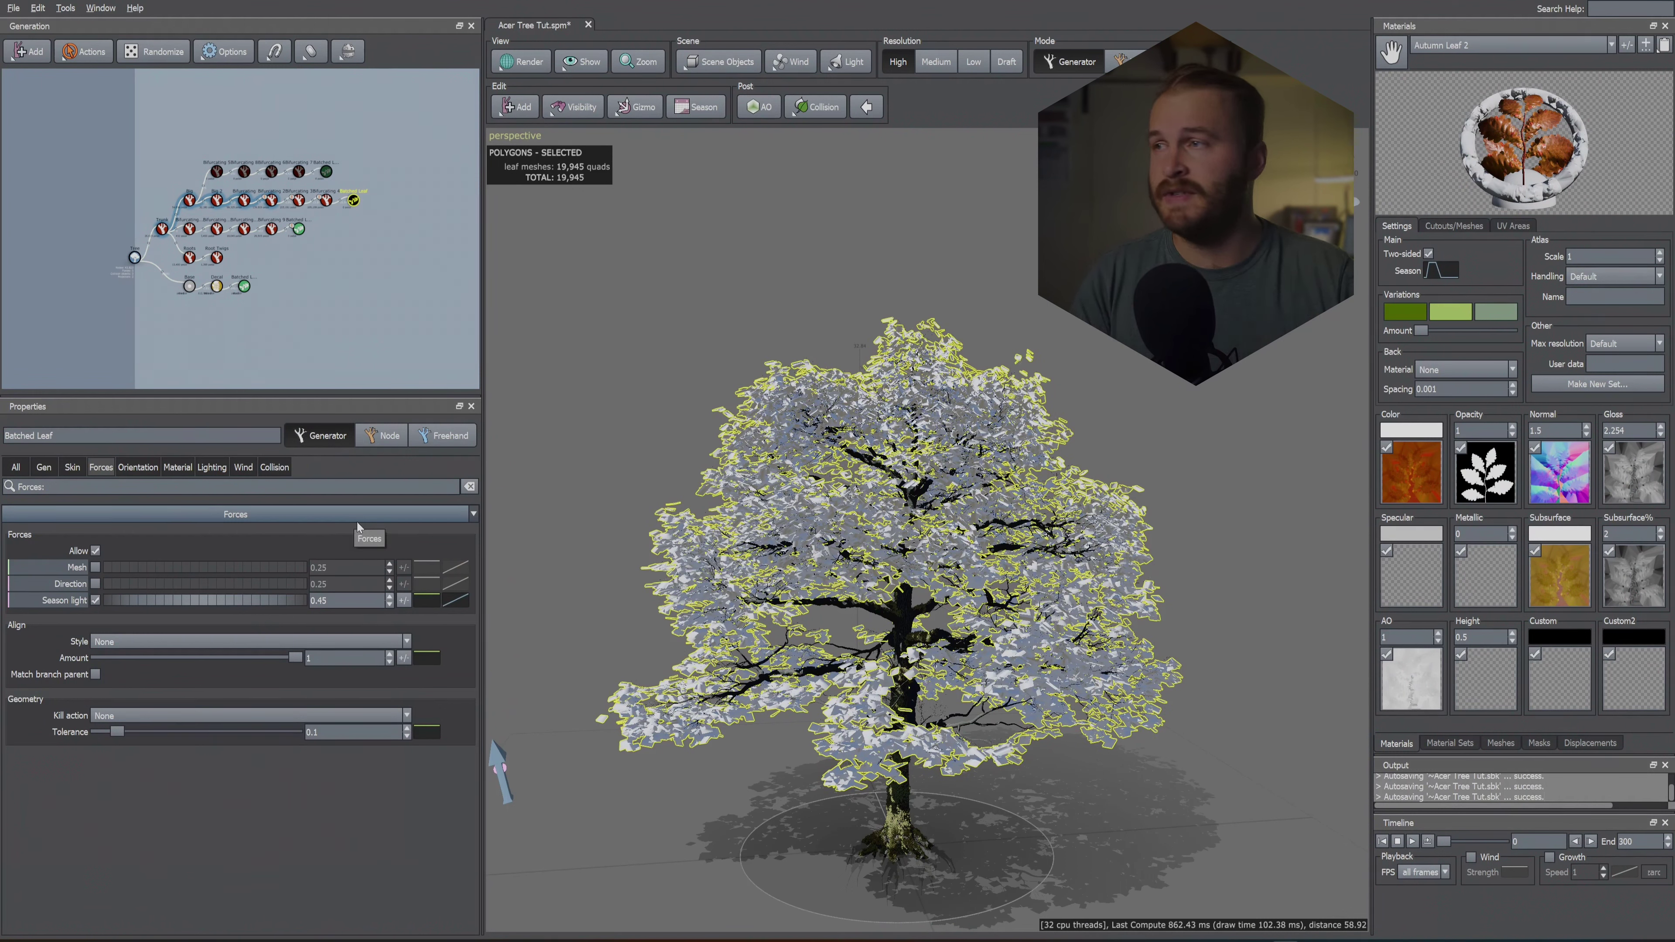
left_click(72, 466)
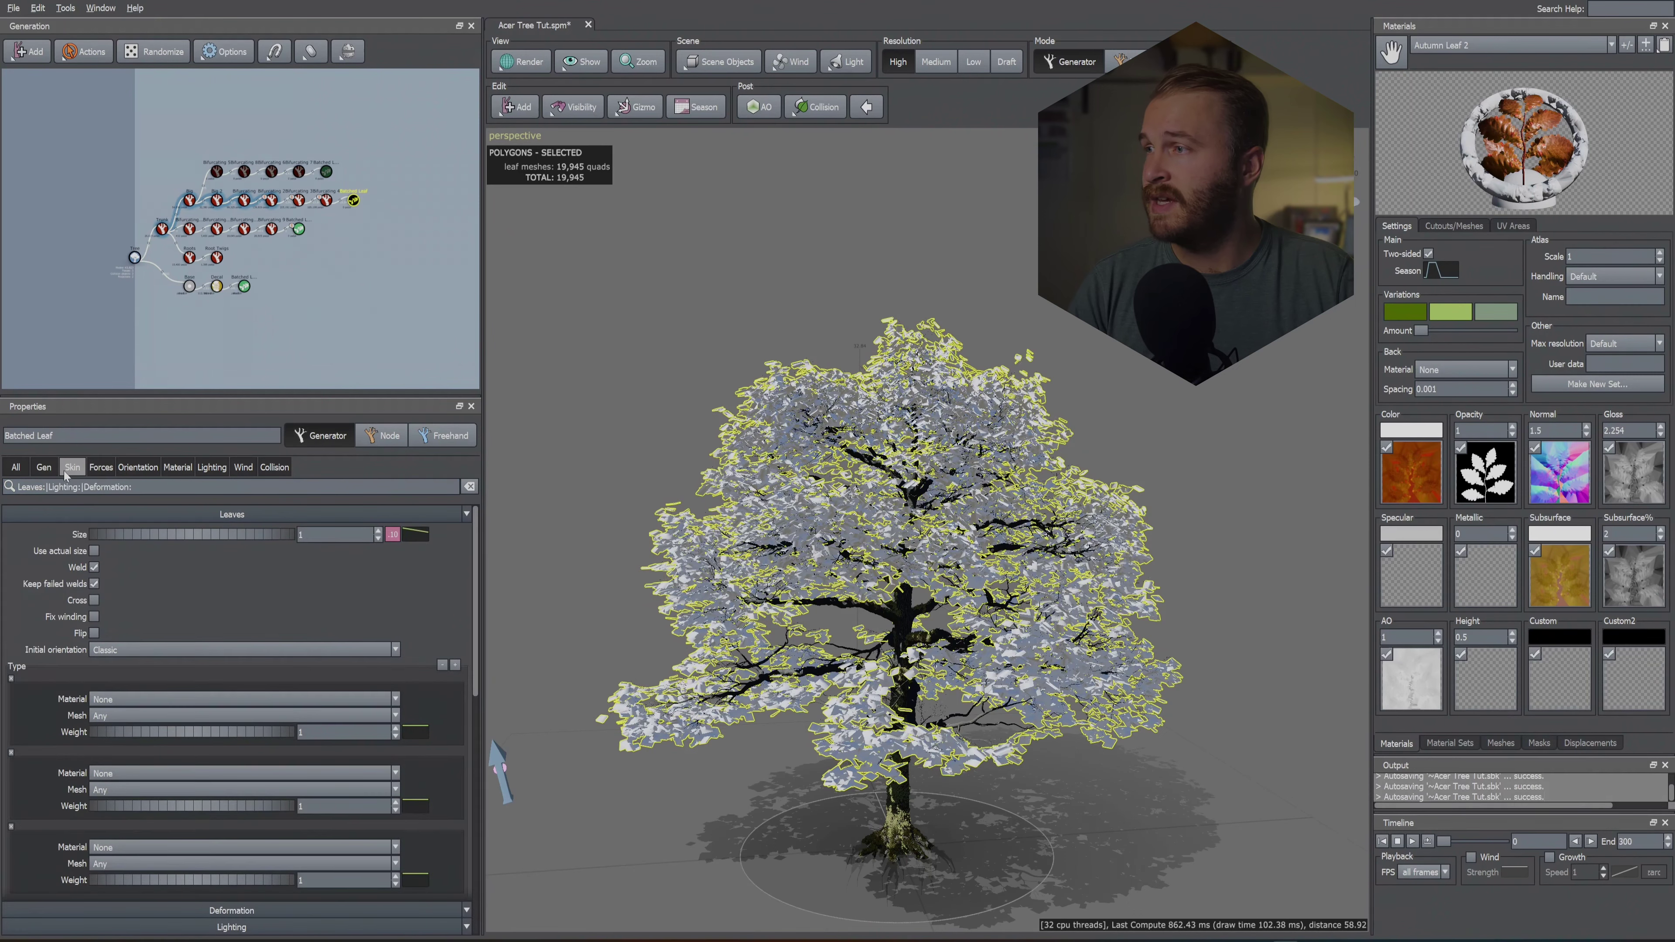
left_click(444, 666)
left_click(444, 666)
left_click(443, 665)
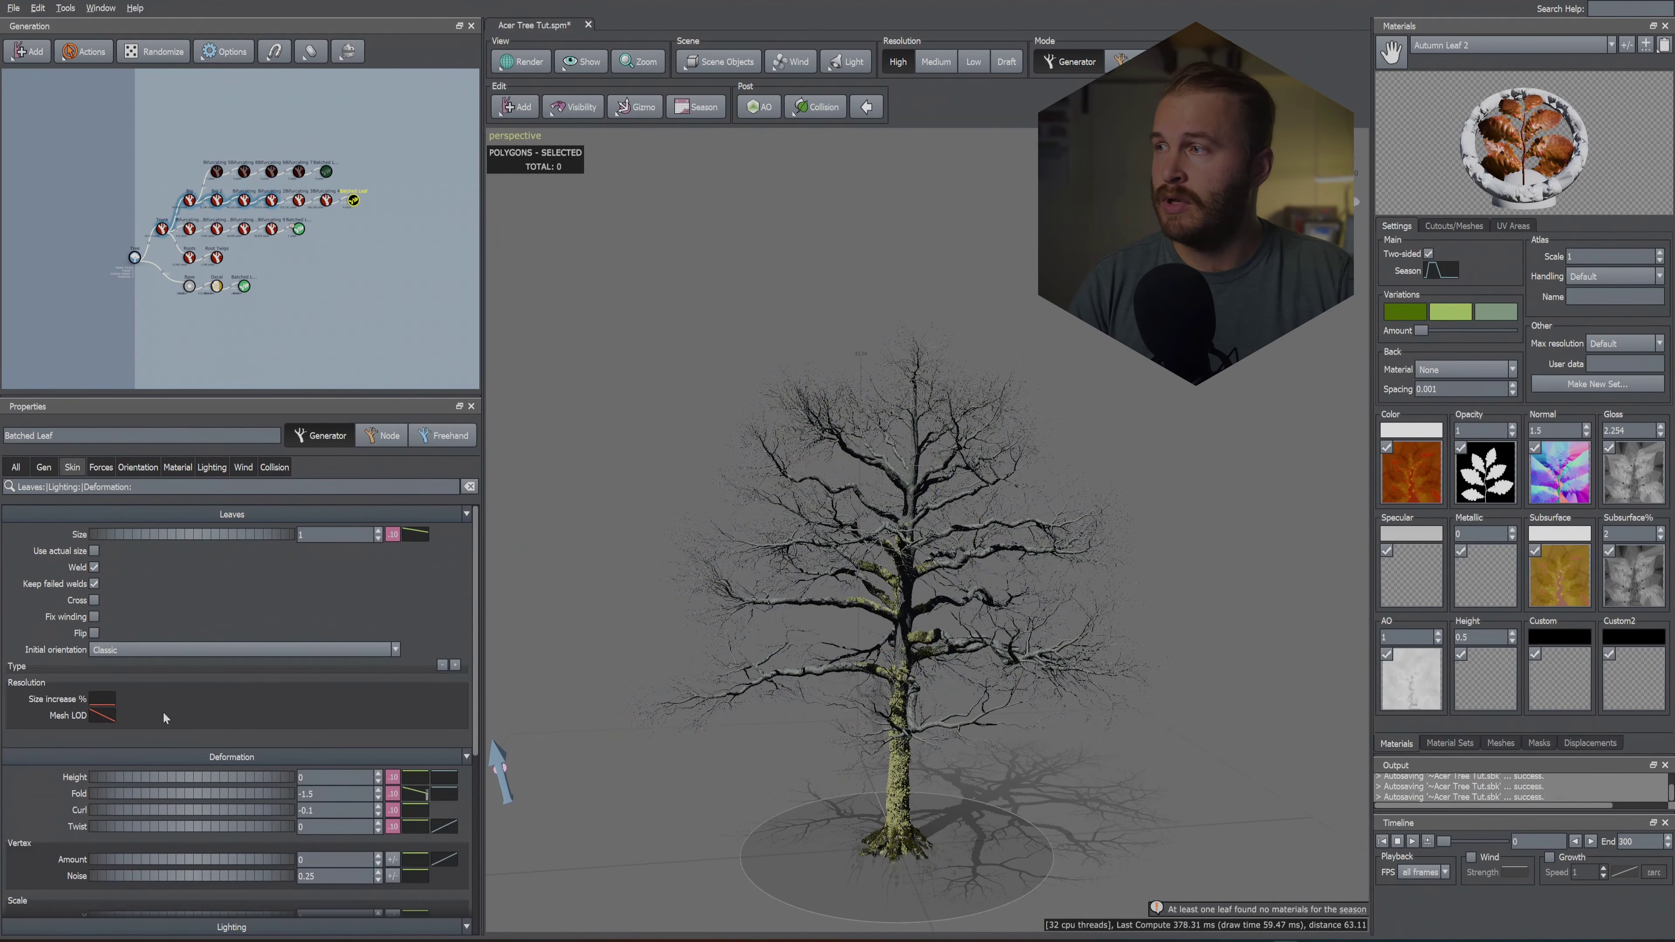
left_click(456, 665)
left_click(456, 665)
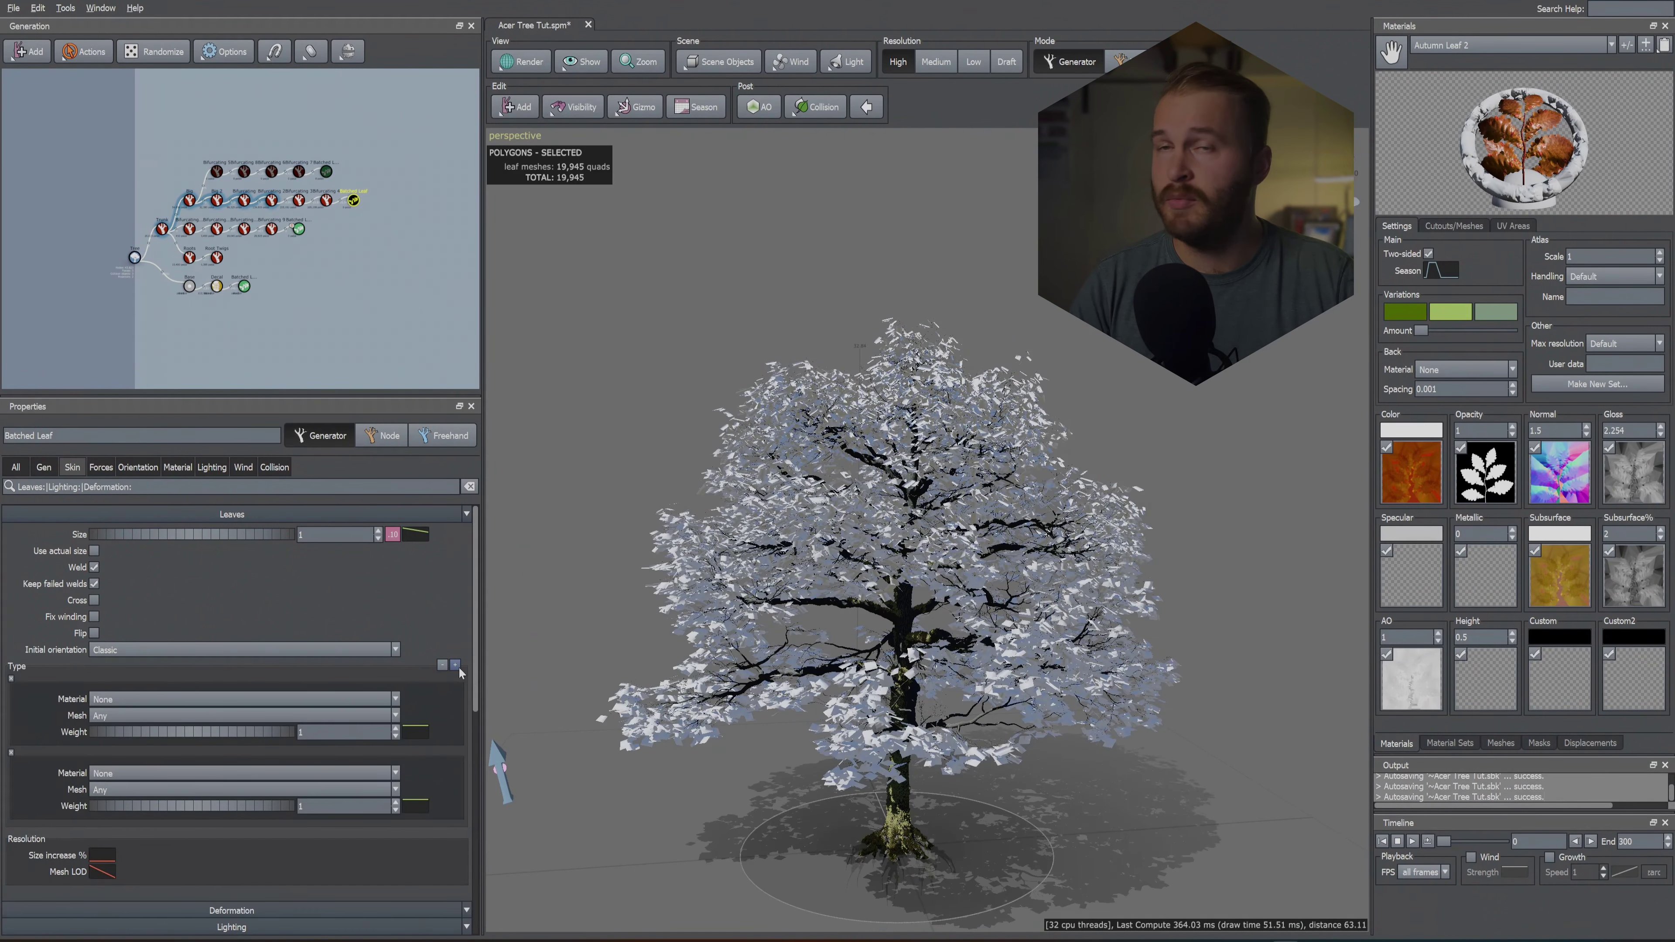
left_click(456, 666)
Step: Add a third leaf type and assign the Spring and Summer materials to the first two
left_click(123, 700)
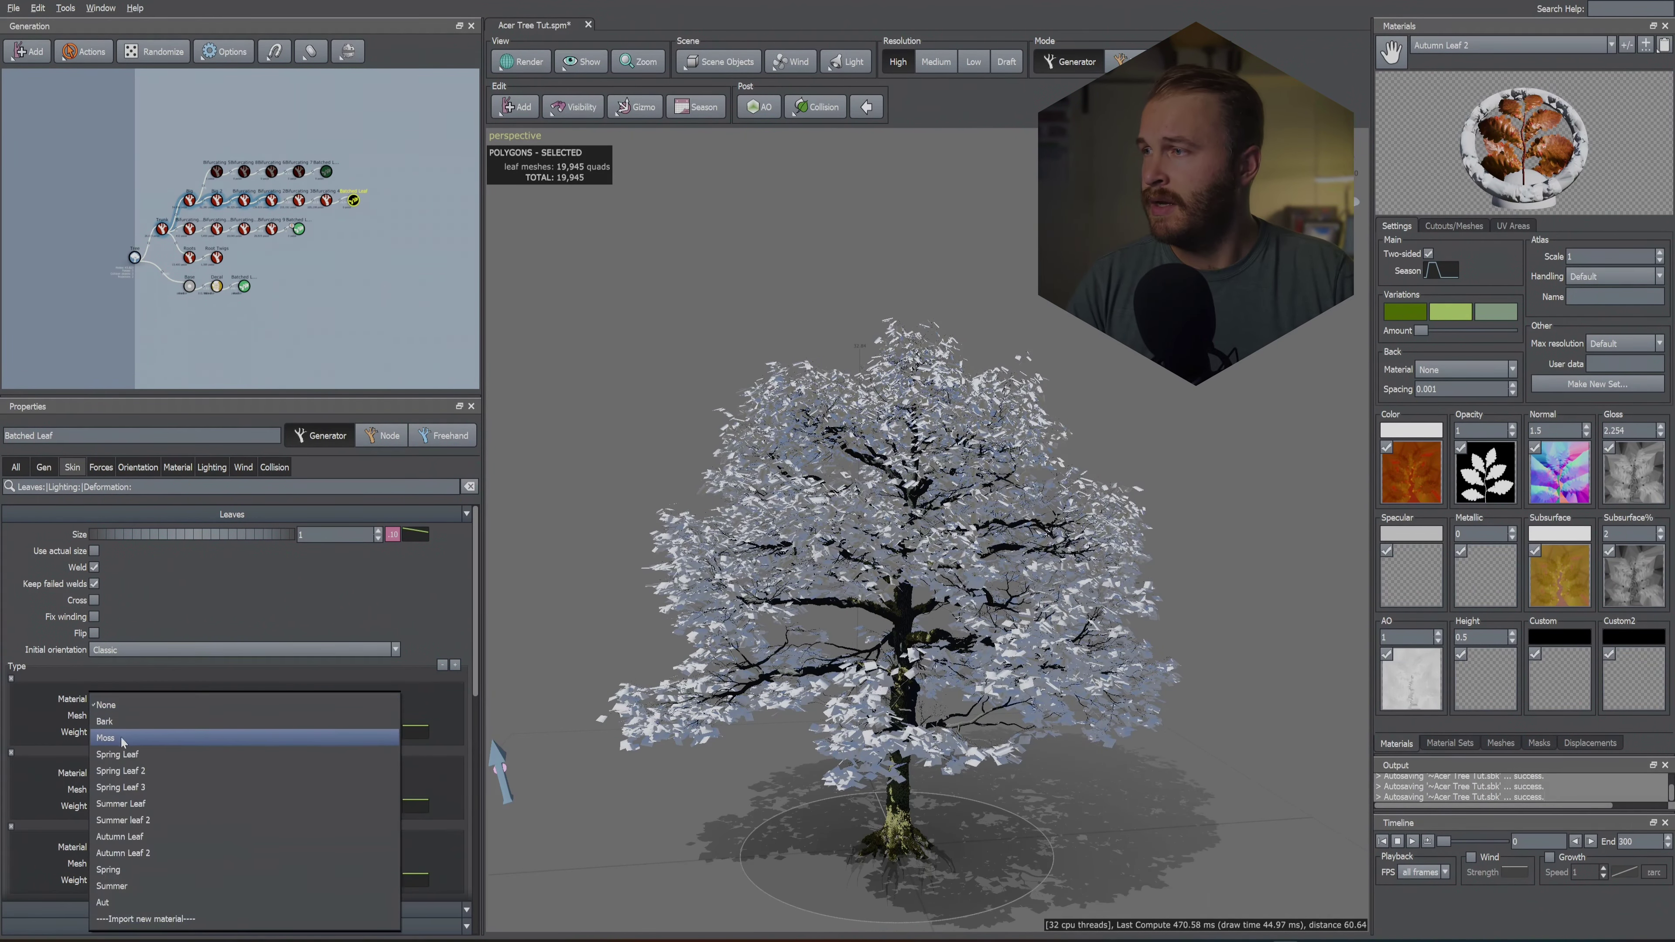
left_click(238, 869)
left_click(270, 772)
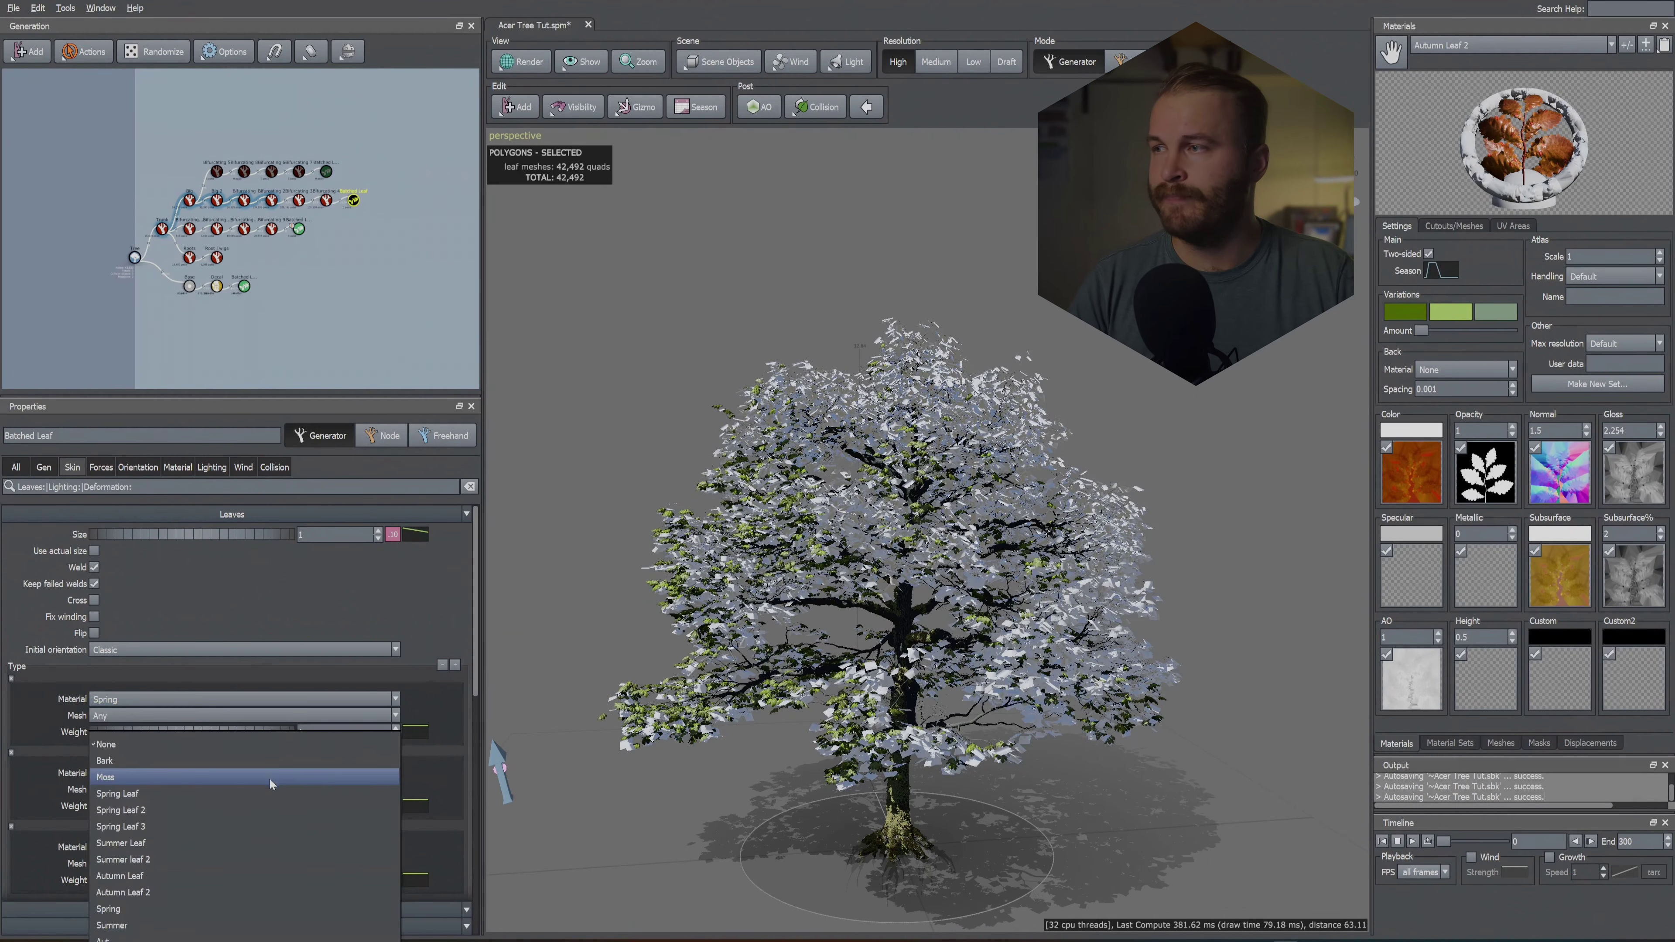
left_click(277, 925)
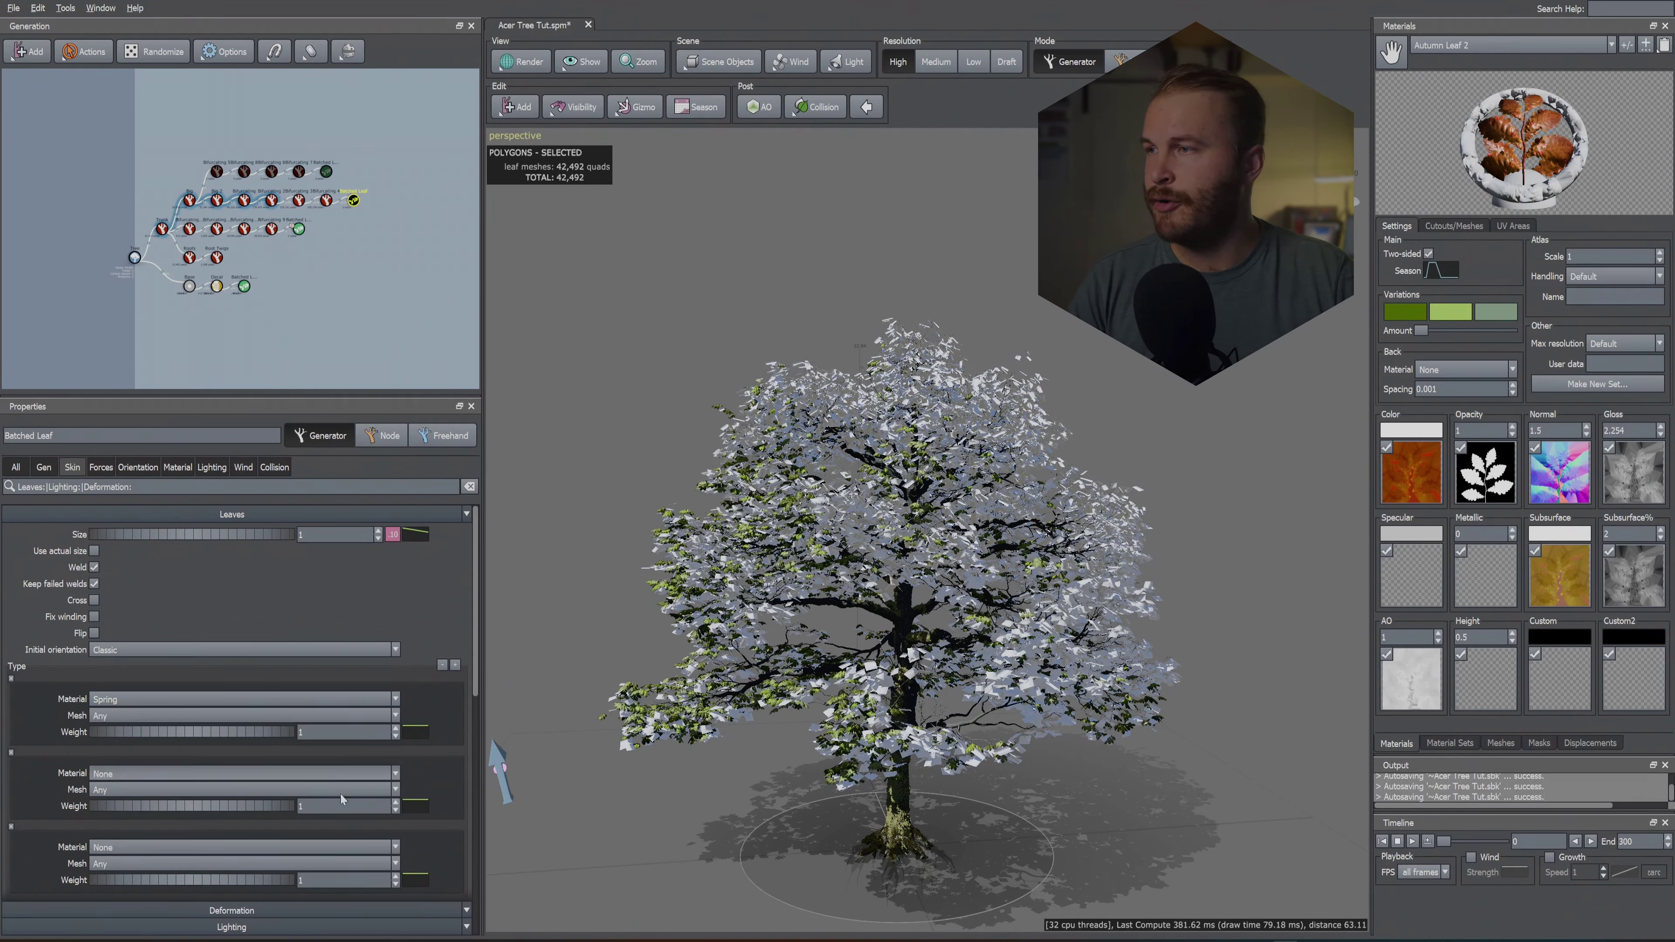
left_click(371, 847)
left_click(264, 927)
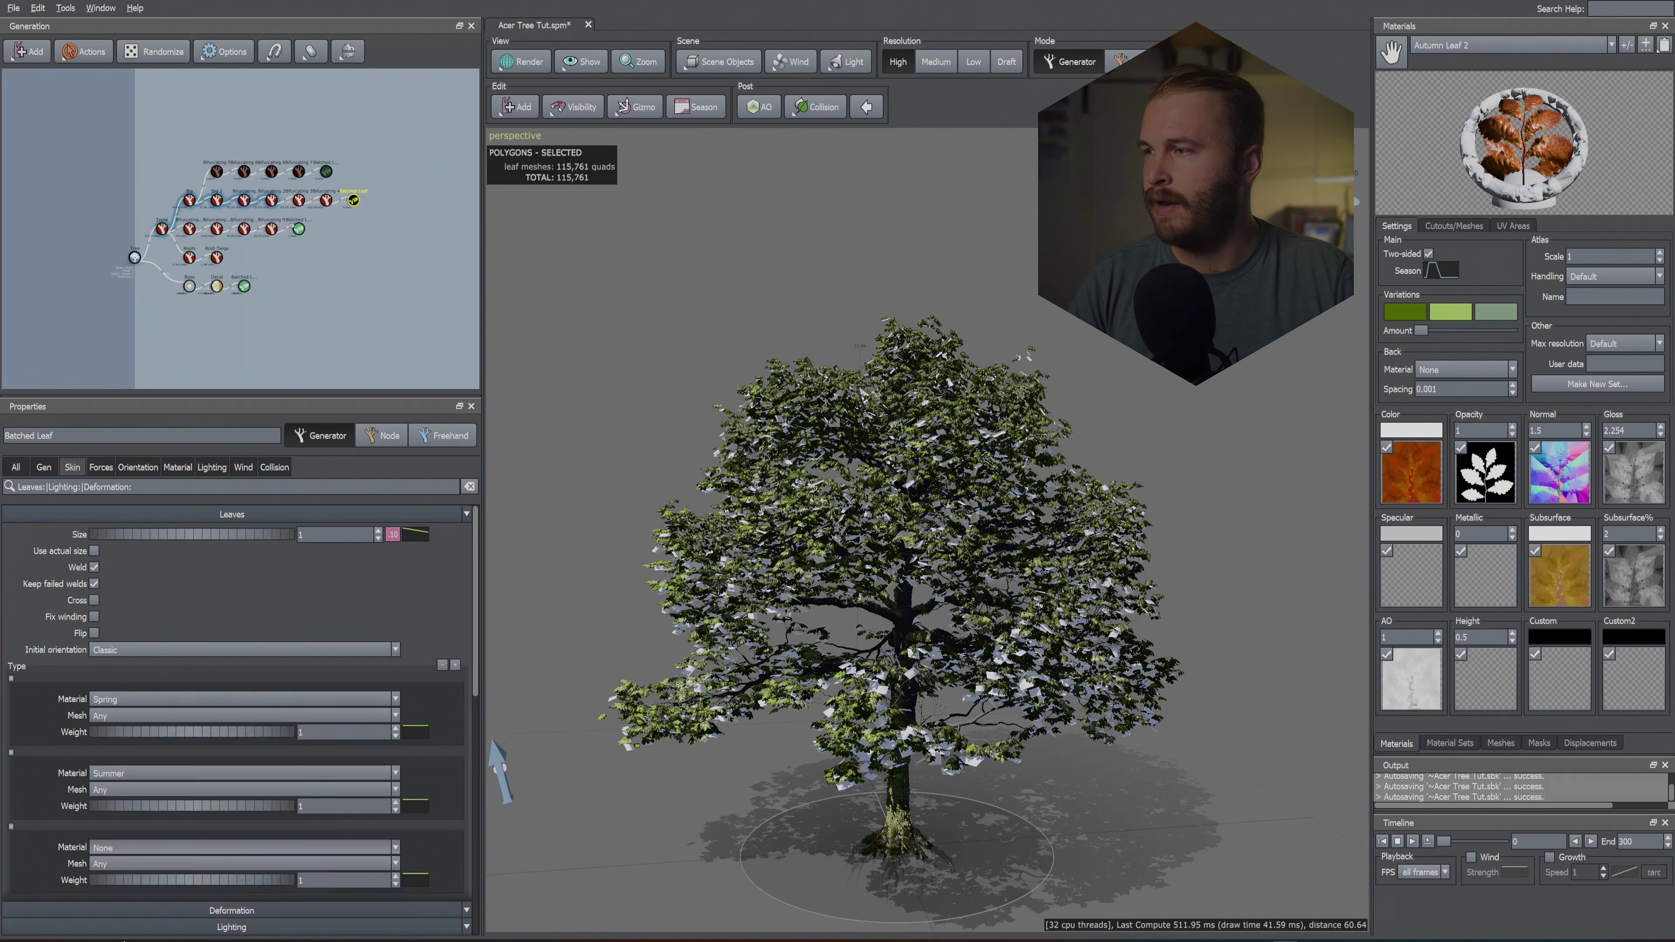
Step: Enter Aut as the third leaf type's material and bring up the Season slider
type("Aut")
left_click(502, 770)
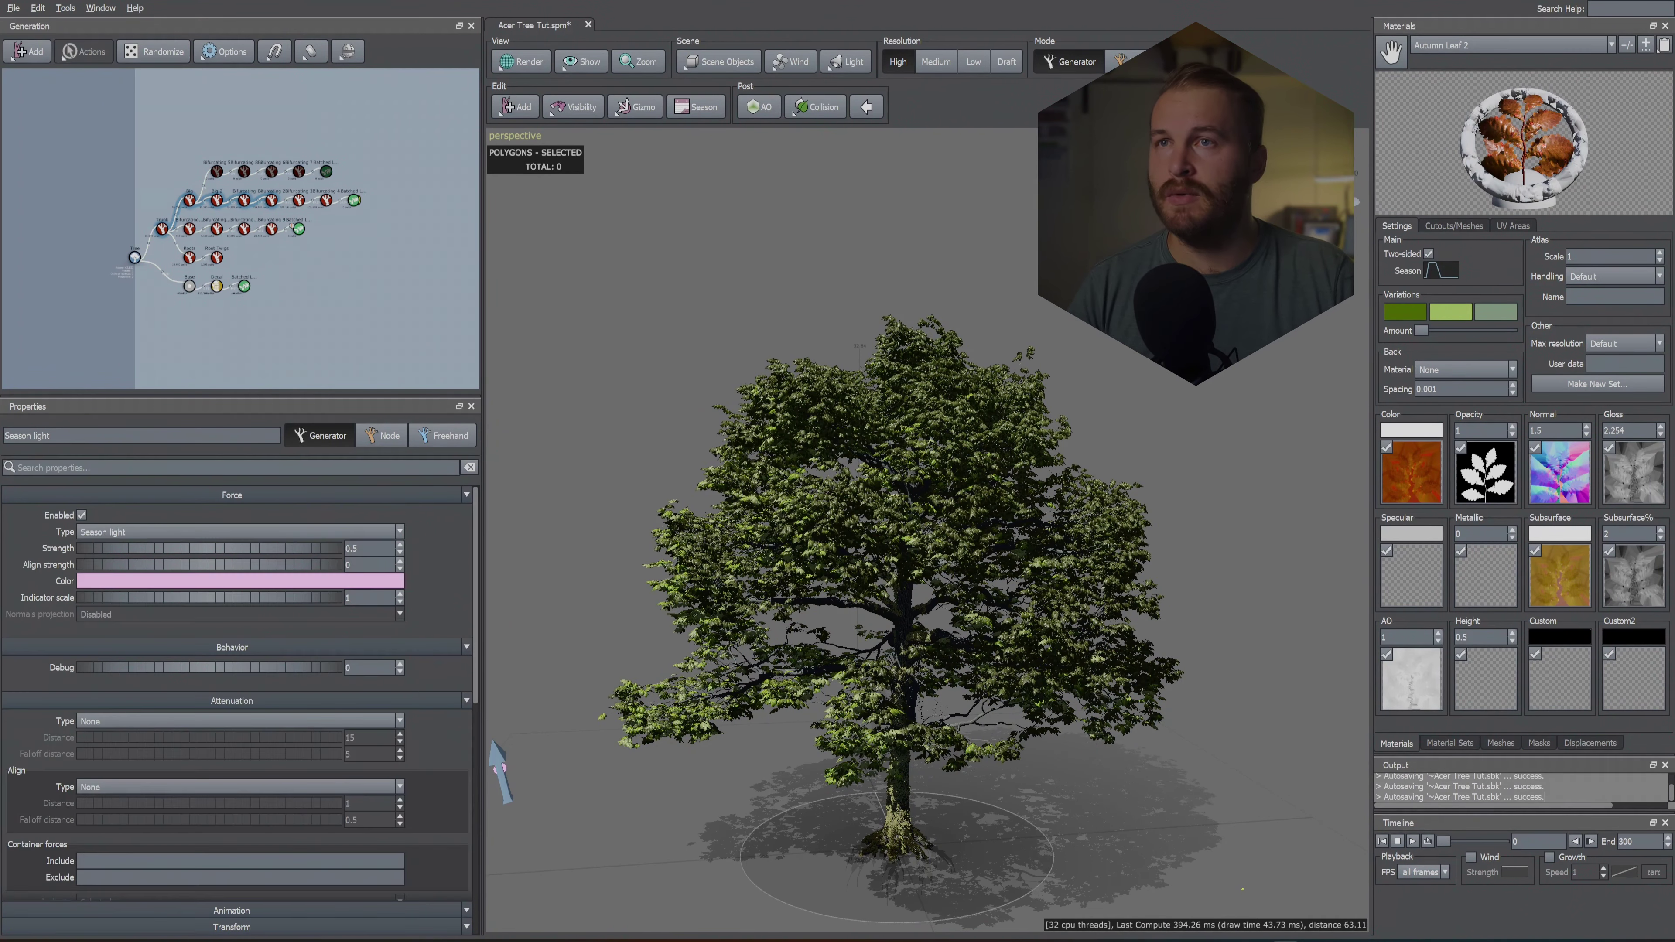
key("Escape")
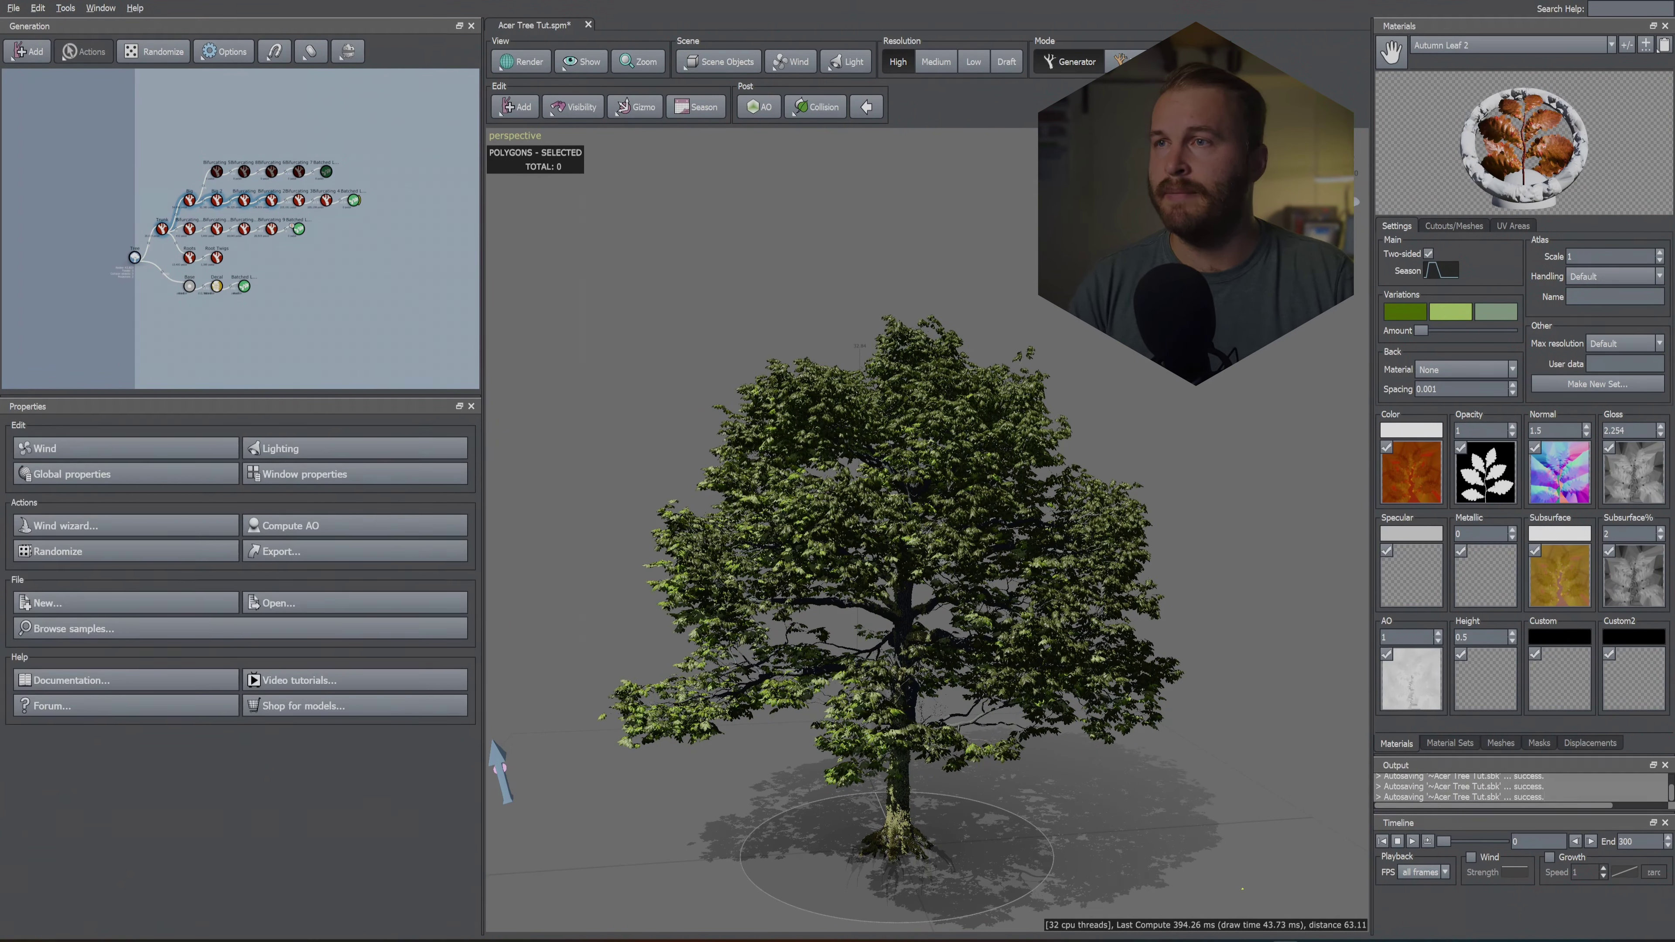
left_click(696, 106)
Step: Select the Big branch generator to show its Season start, time scale and descendant offsets
left_click_drag(673, 300, 831, 630)
scroll(831, 631, "up", 5)
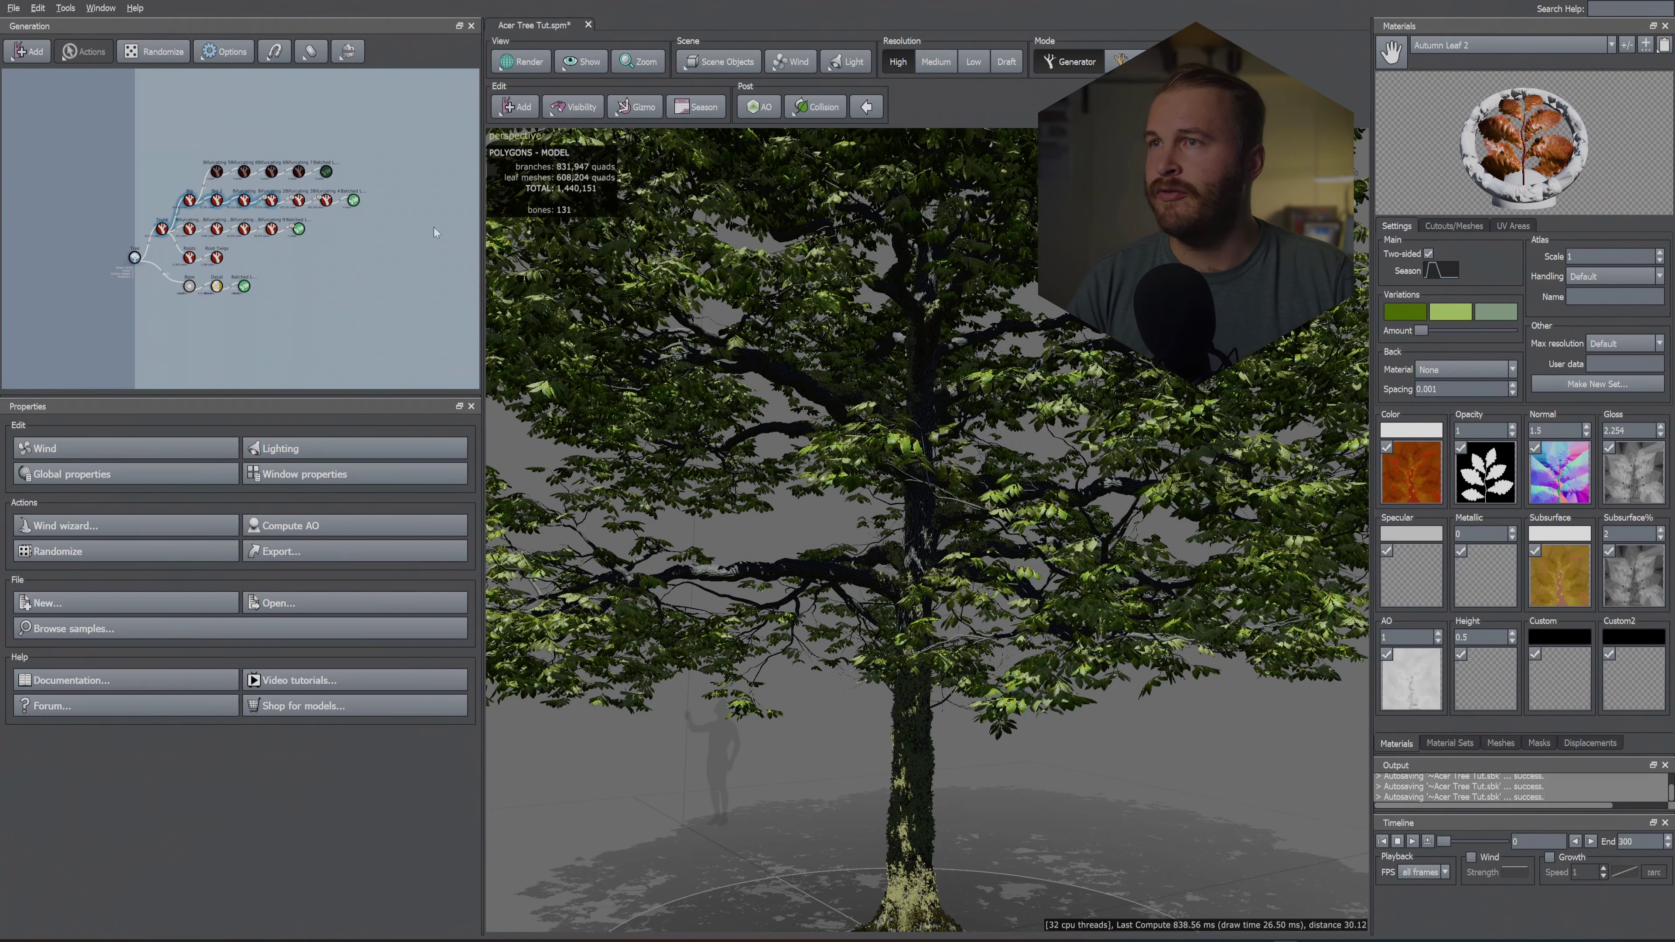
left_click(190, 199)
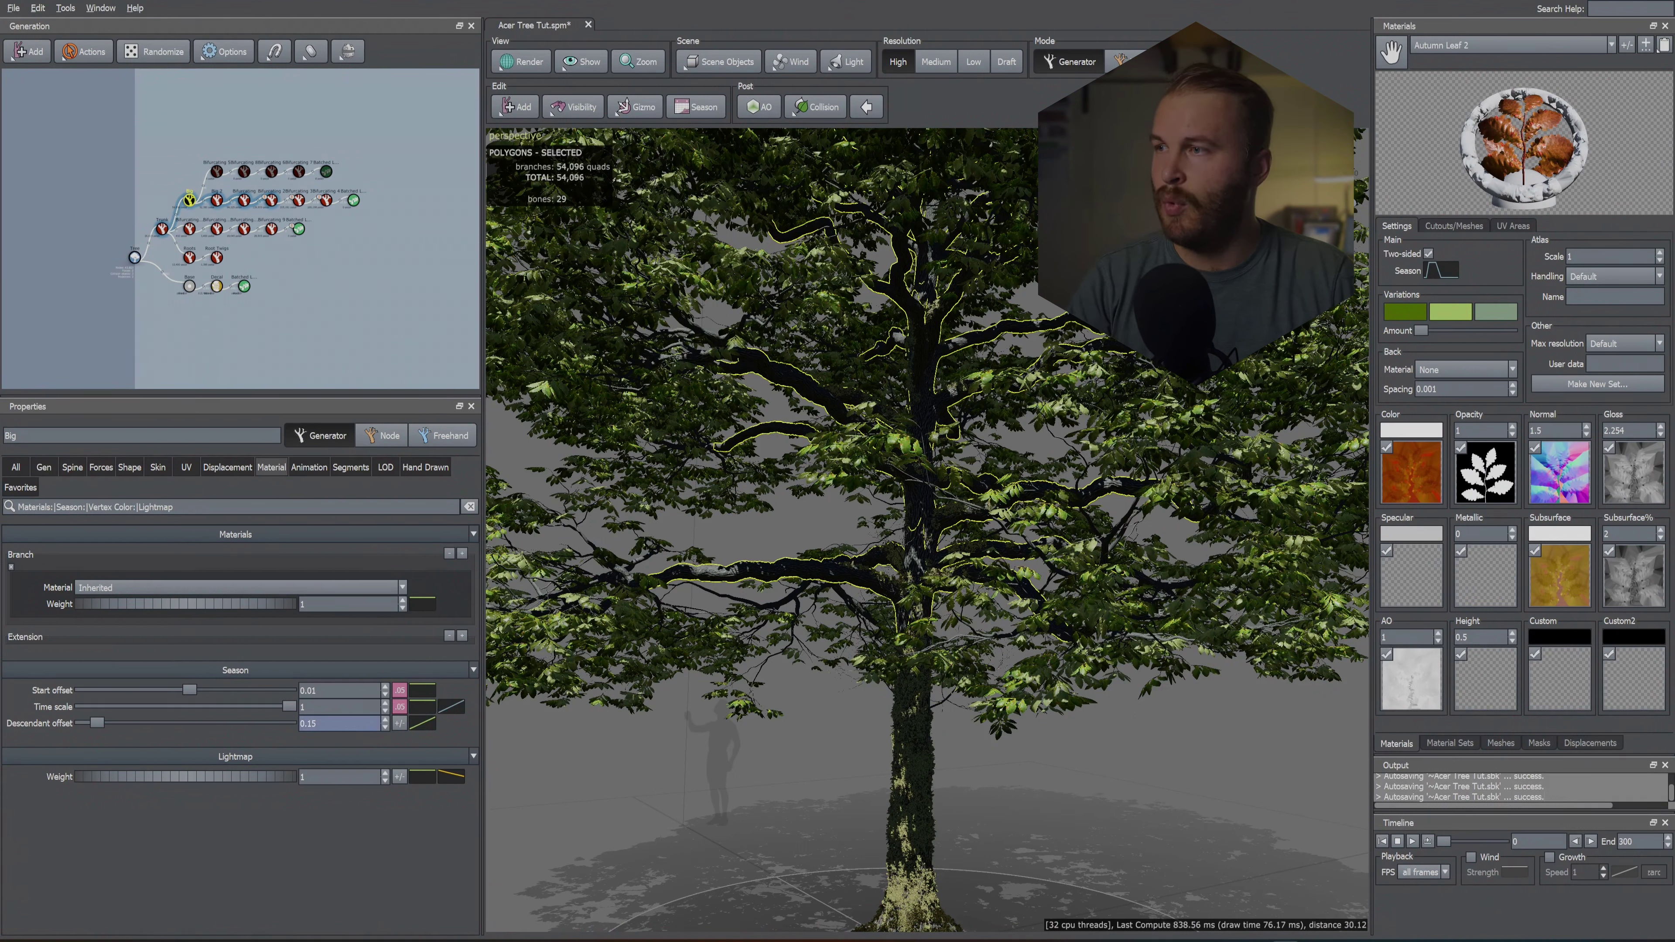
Step: Raise the Descendant offset curve's starting point to the top, then lower it again
left_click(424, 724)
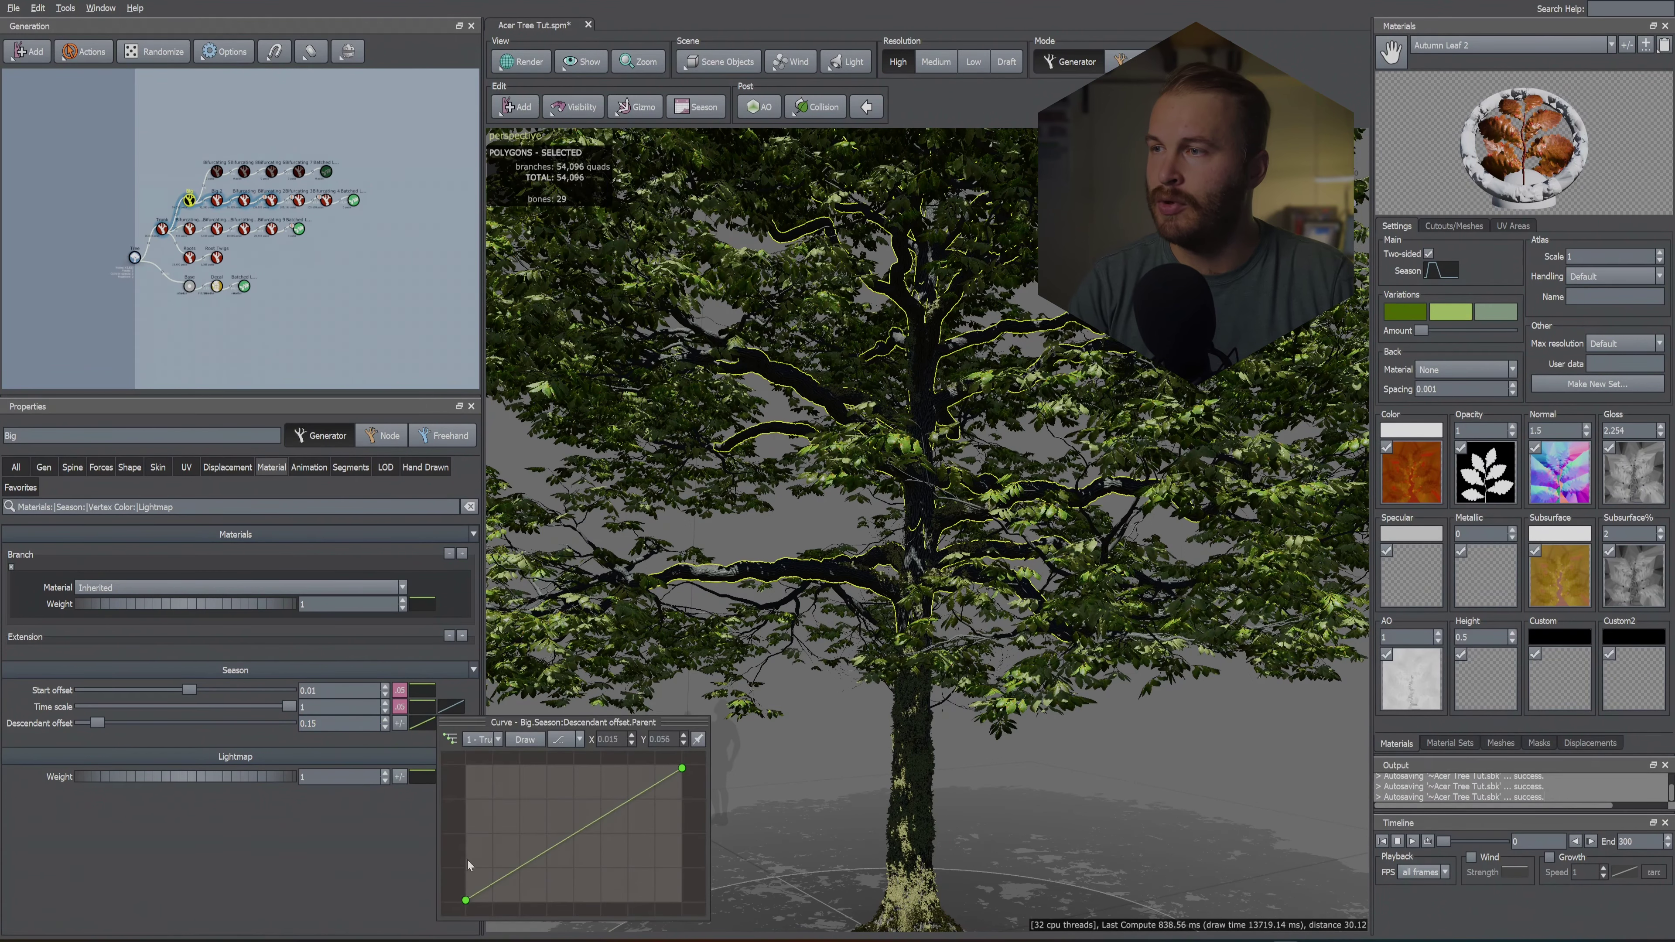
left_click_drag(465, 898, 467, 779)
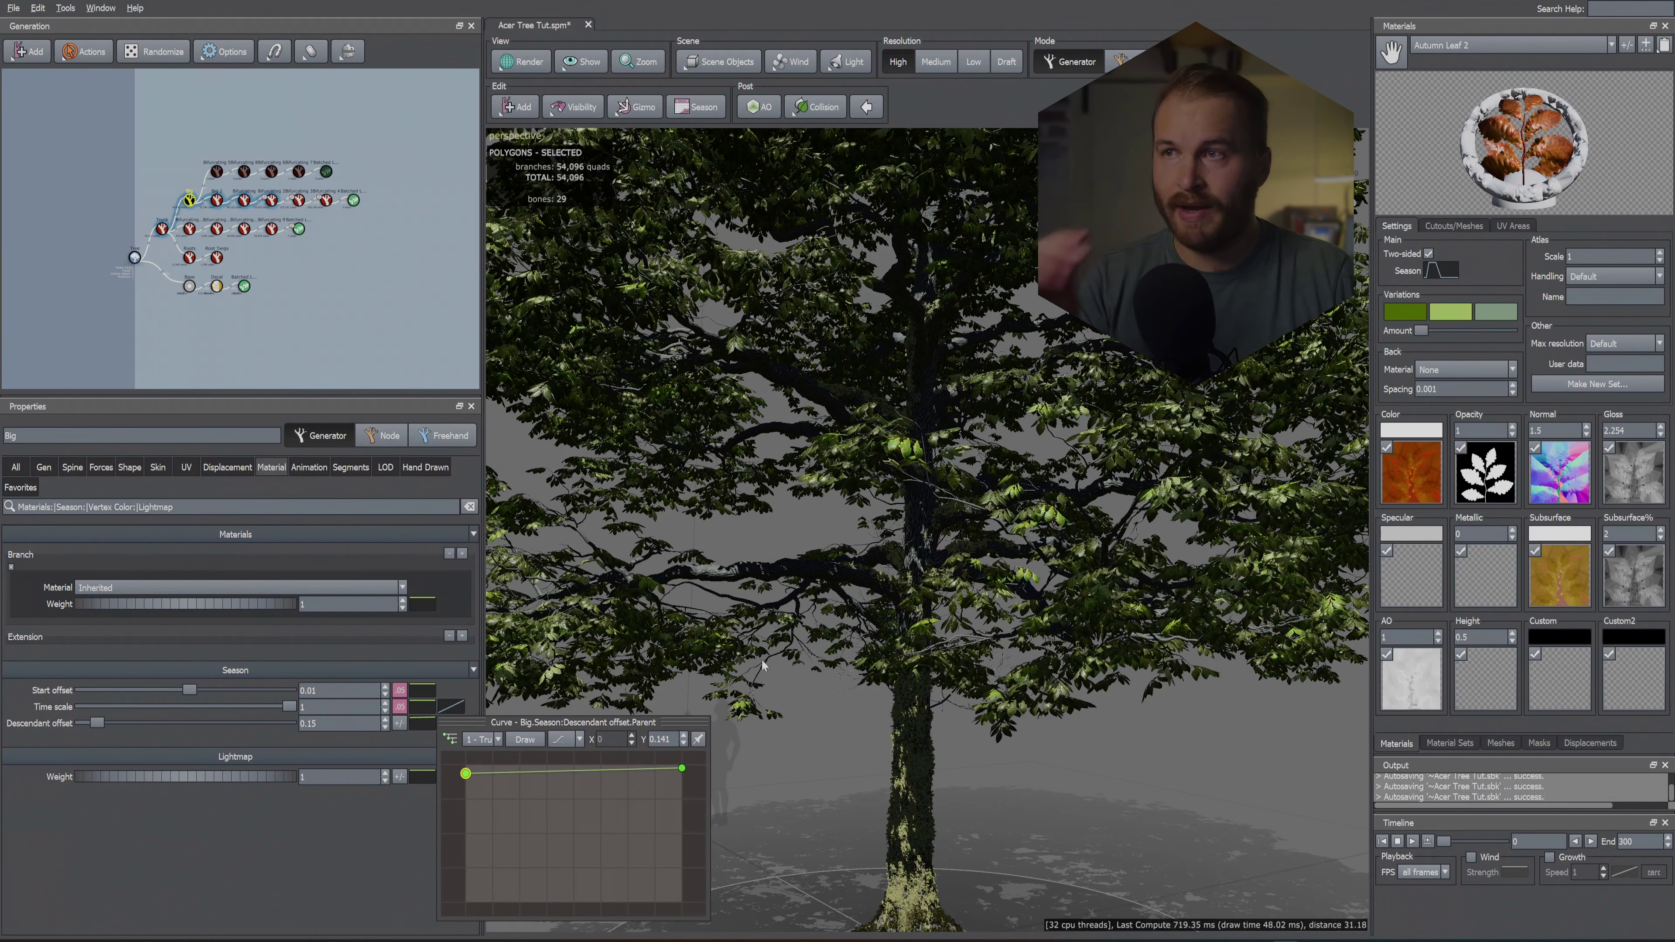
left_click_drag(467, 775, 465, 901)
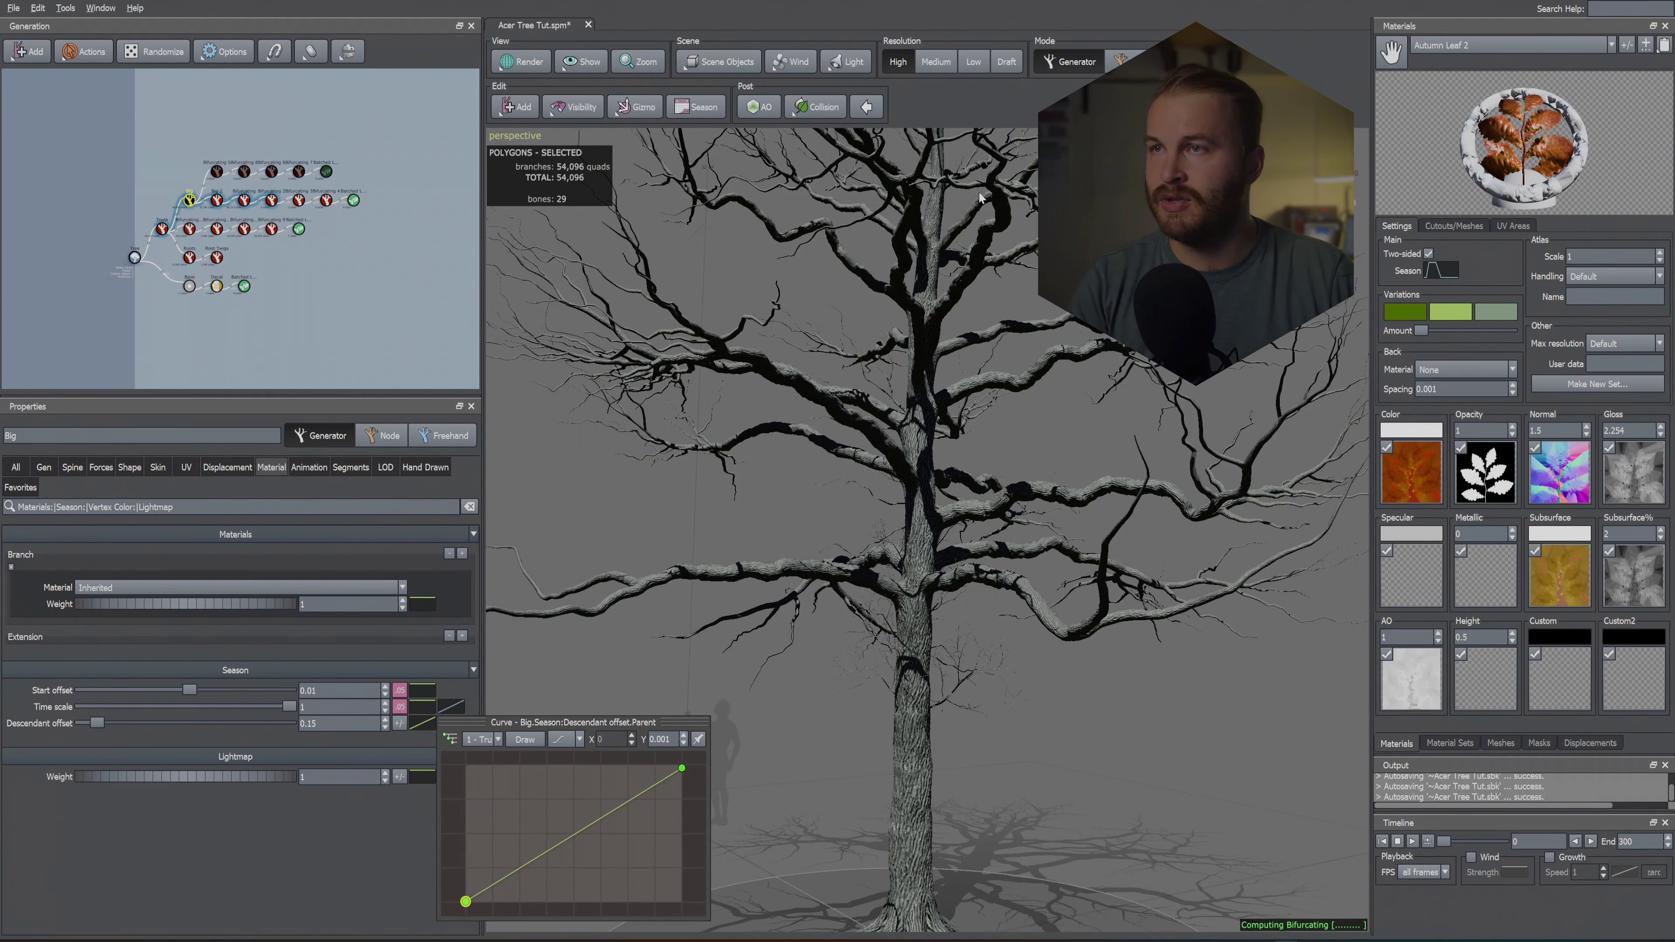
Step: Push the Big generator's Descendant offset to about 0.834, then bring it back down to 0.1
scroll(970, 587, "down", 5)
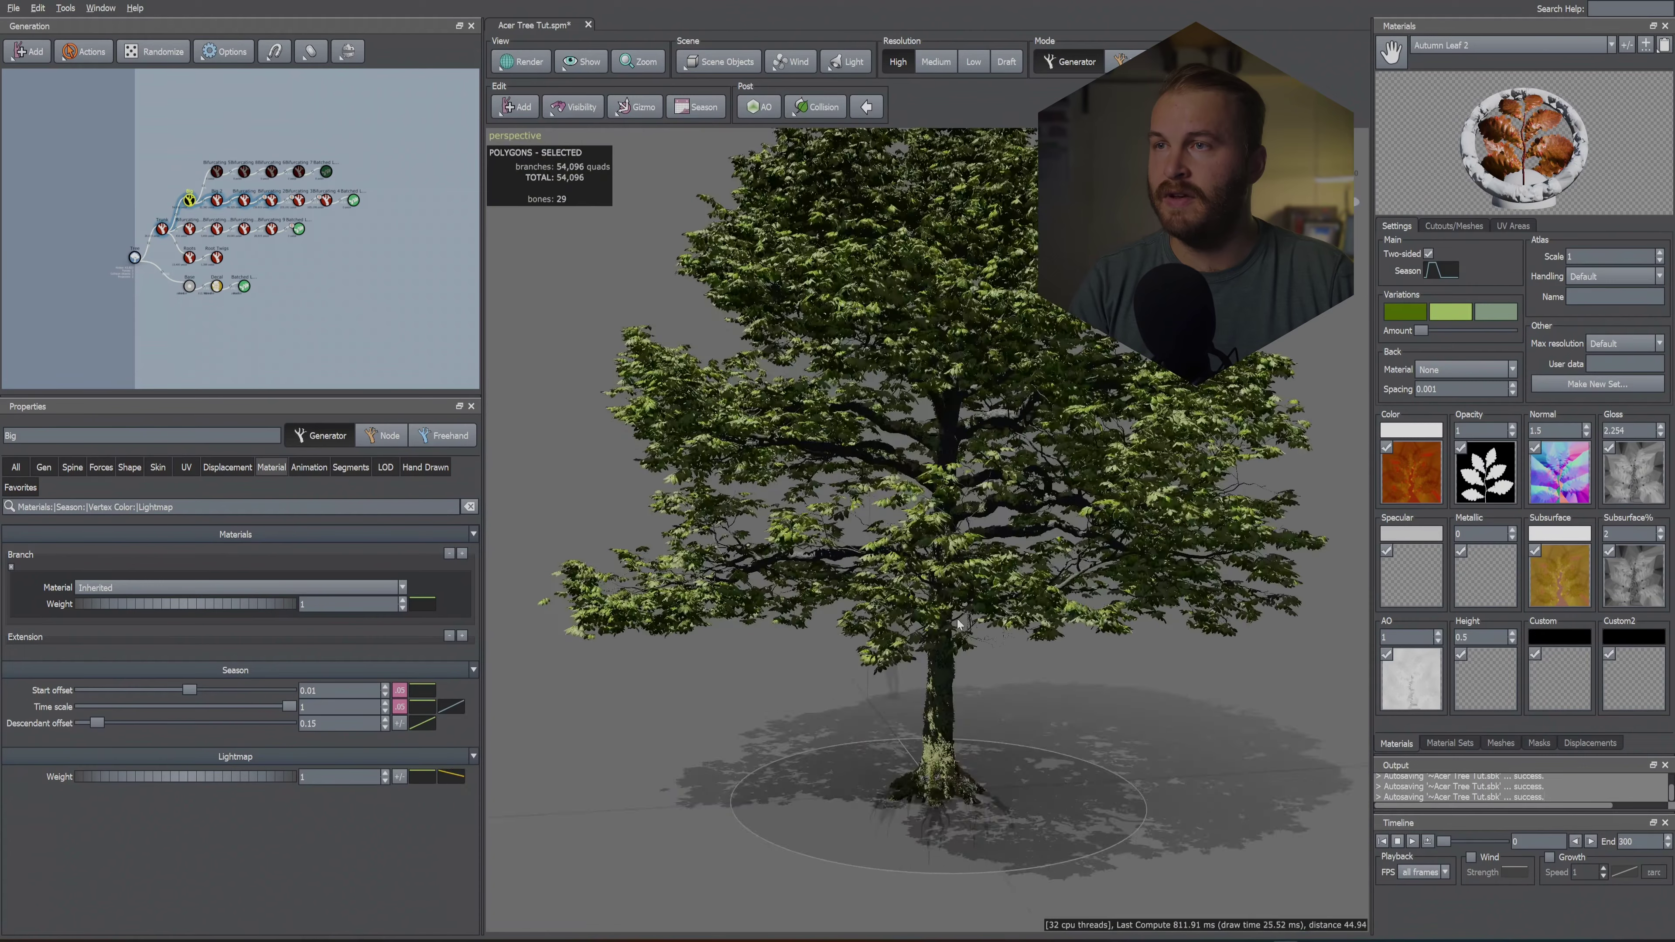
left_click_drag(971, 587, 969, 712)
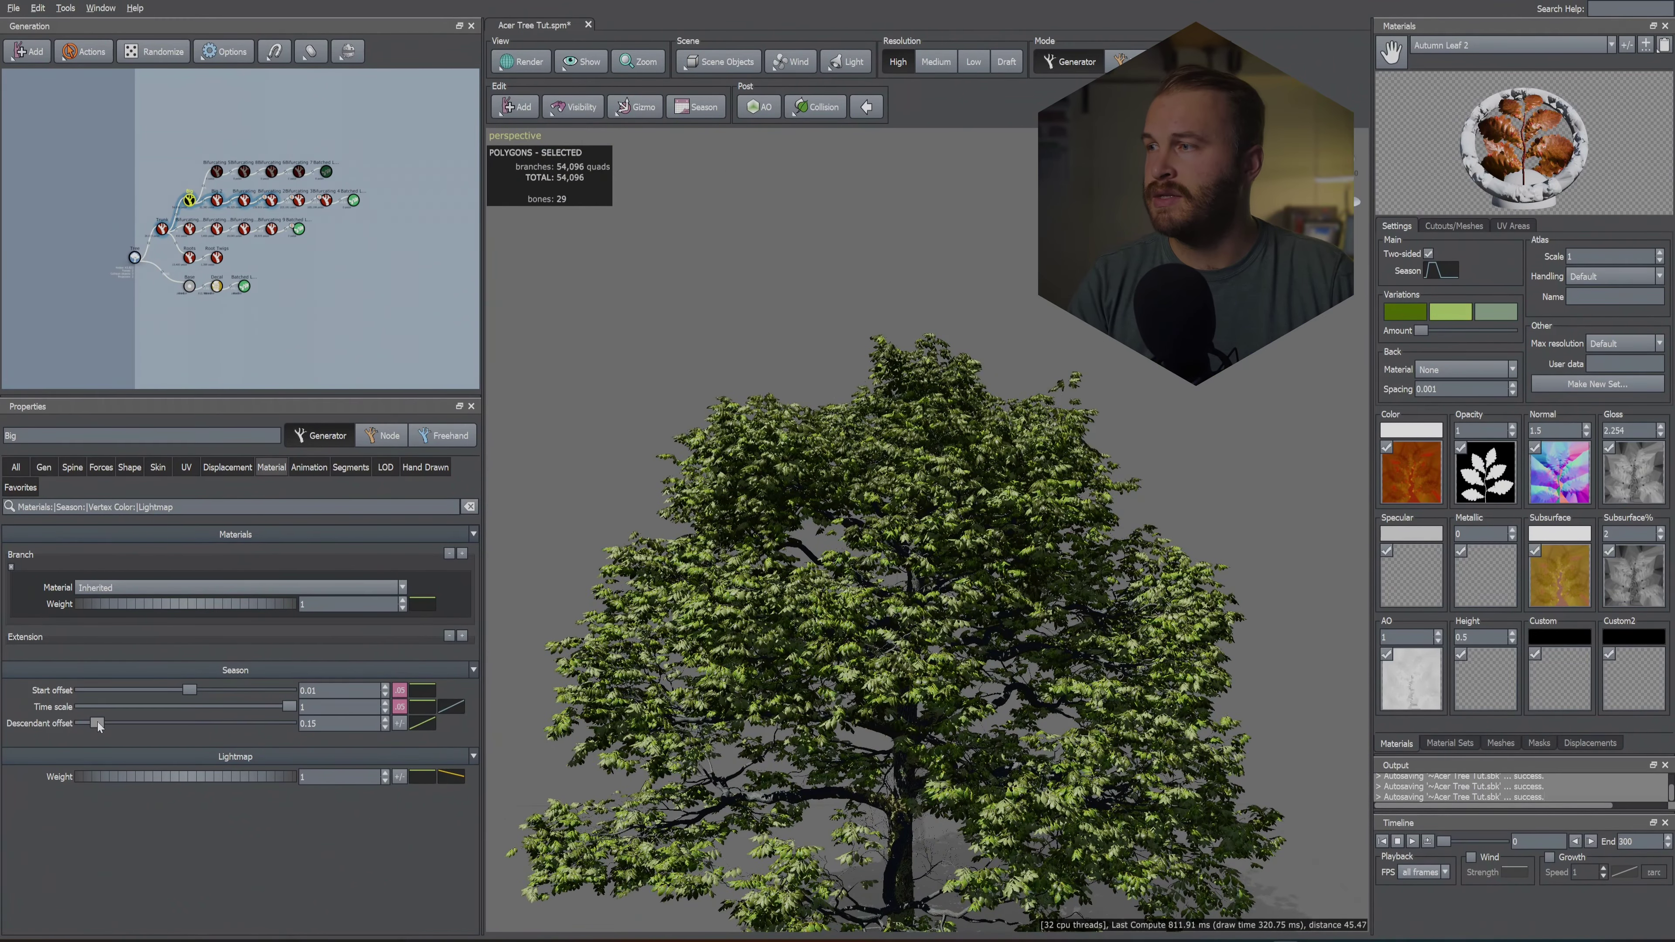
left_click_drag(97, 723, 169, 724)
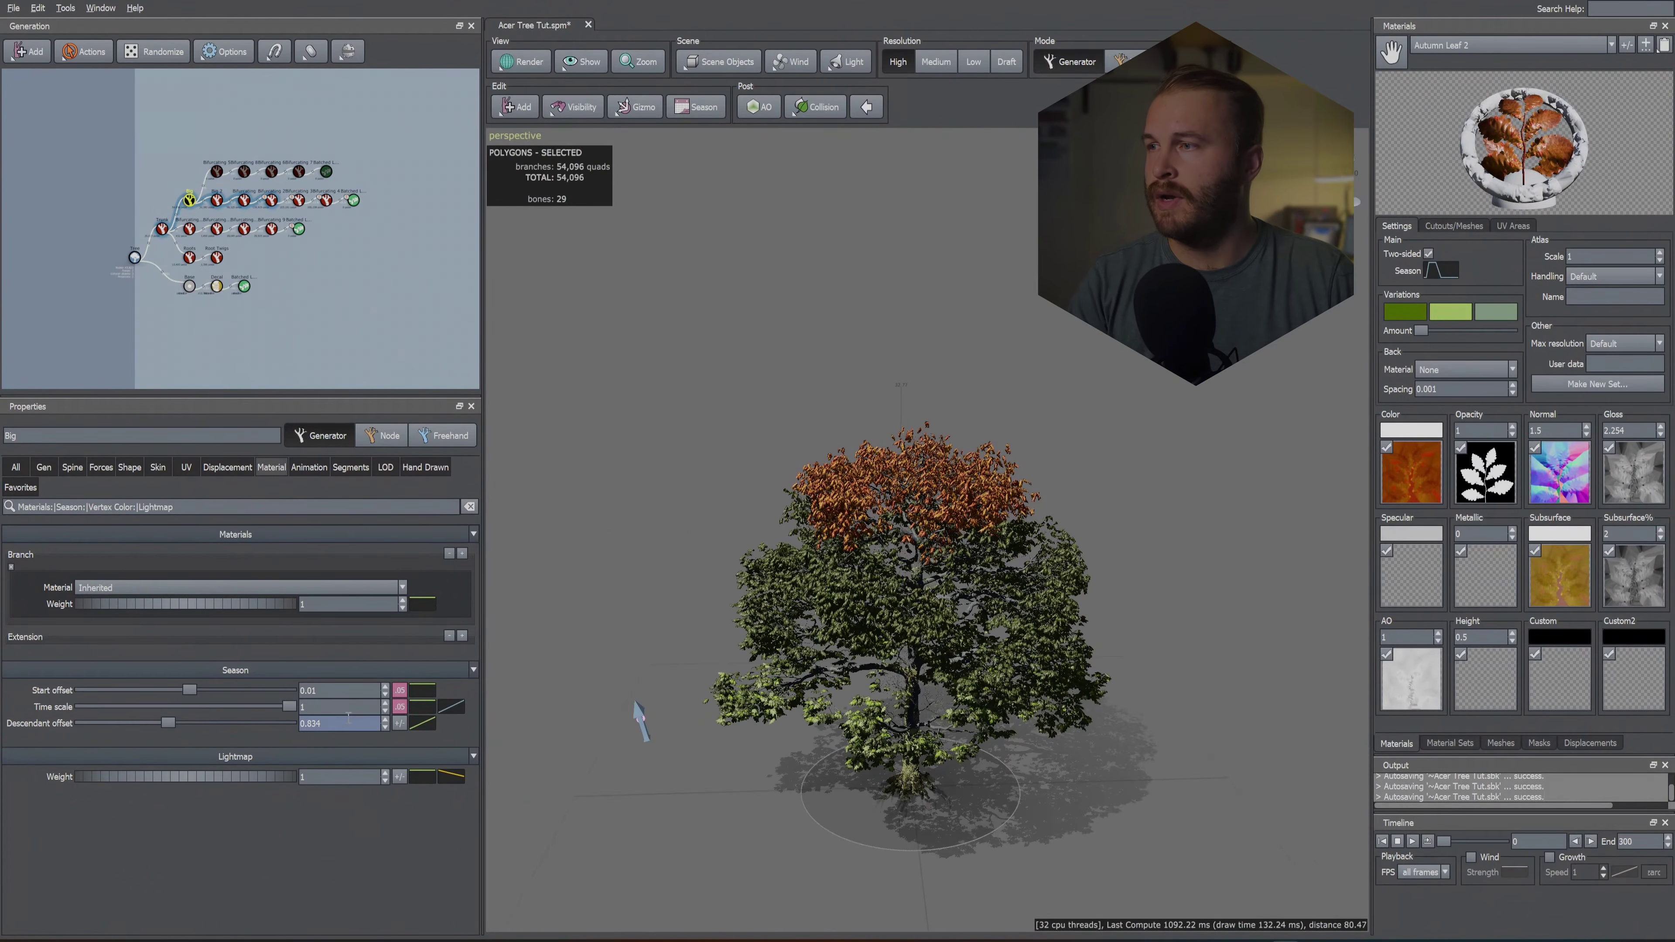
type("5")
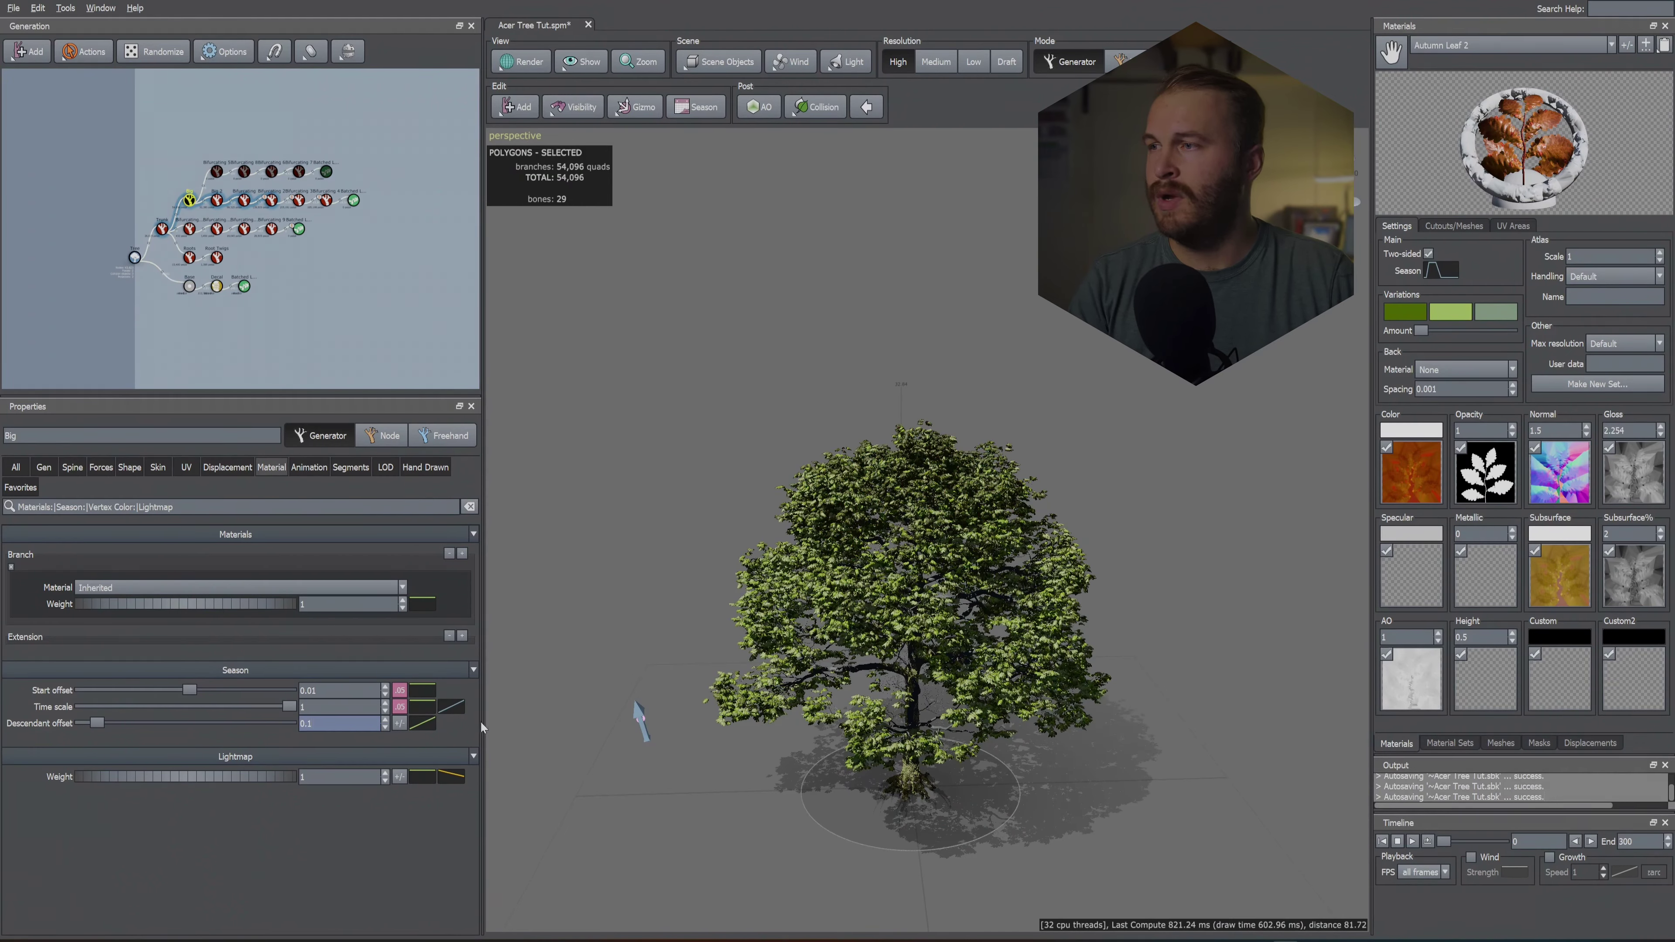
left_click_drag(527, 726, 758, 660)
Step: Scrub the season from Spring through Summer toward Autumn, settling just past Summer
left_click(696, 106)
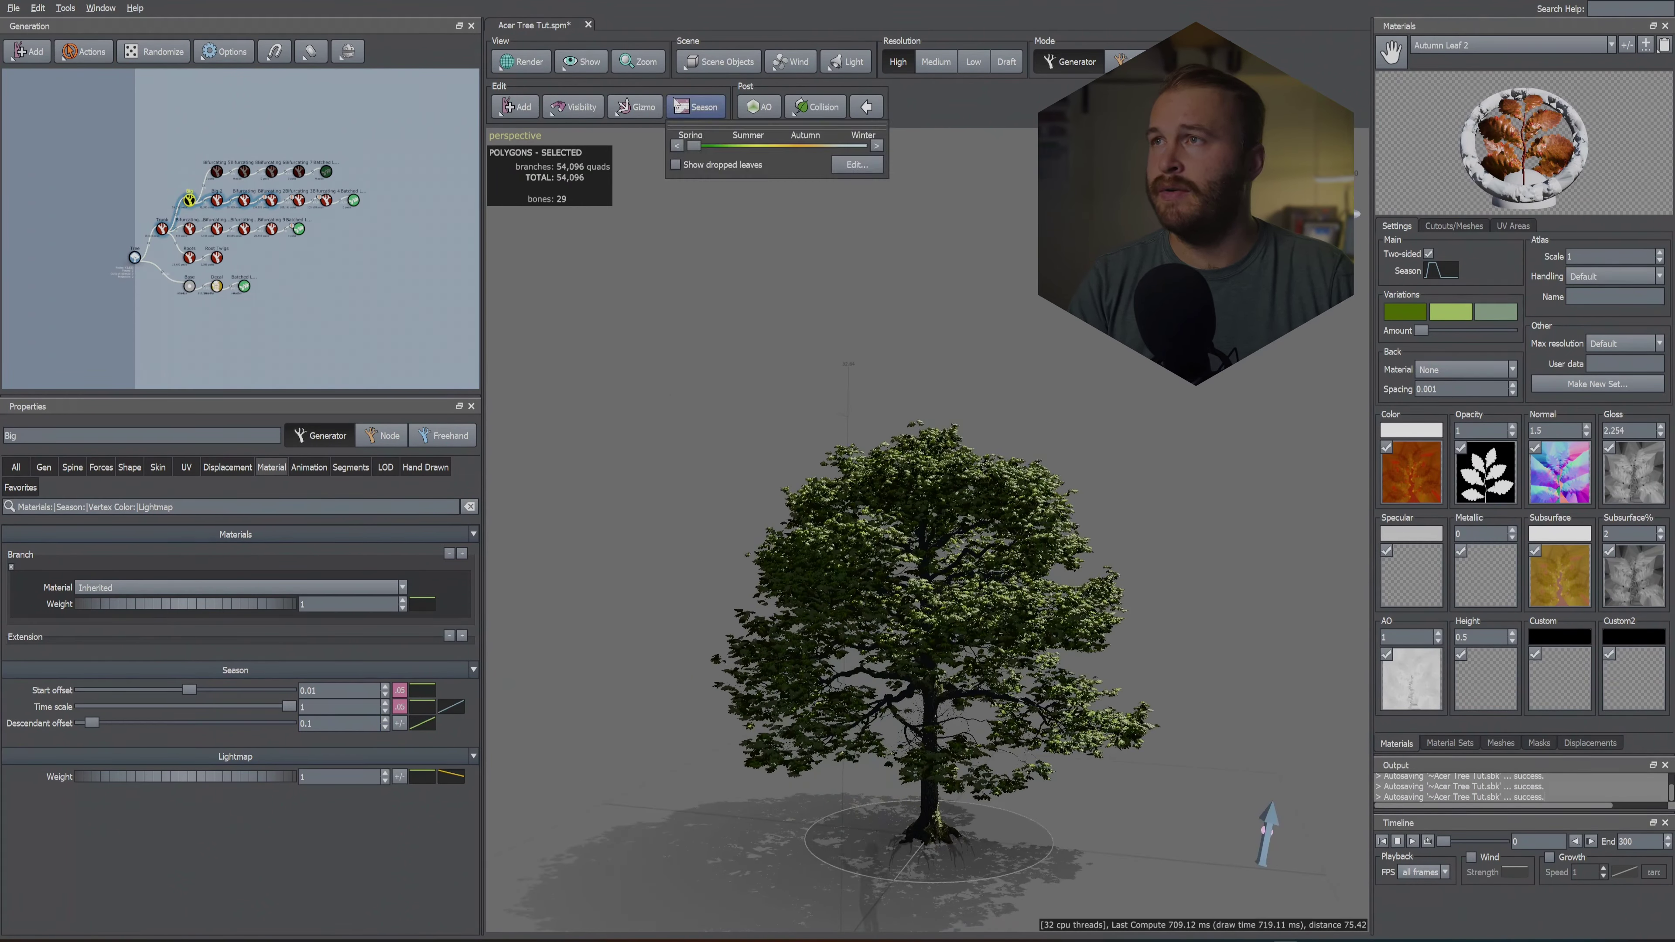
left_click_drag(705, 146, 775, 154)
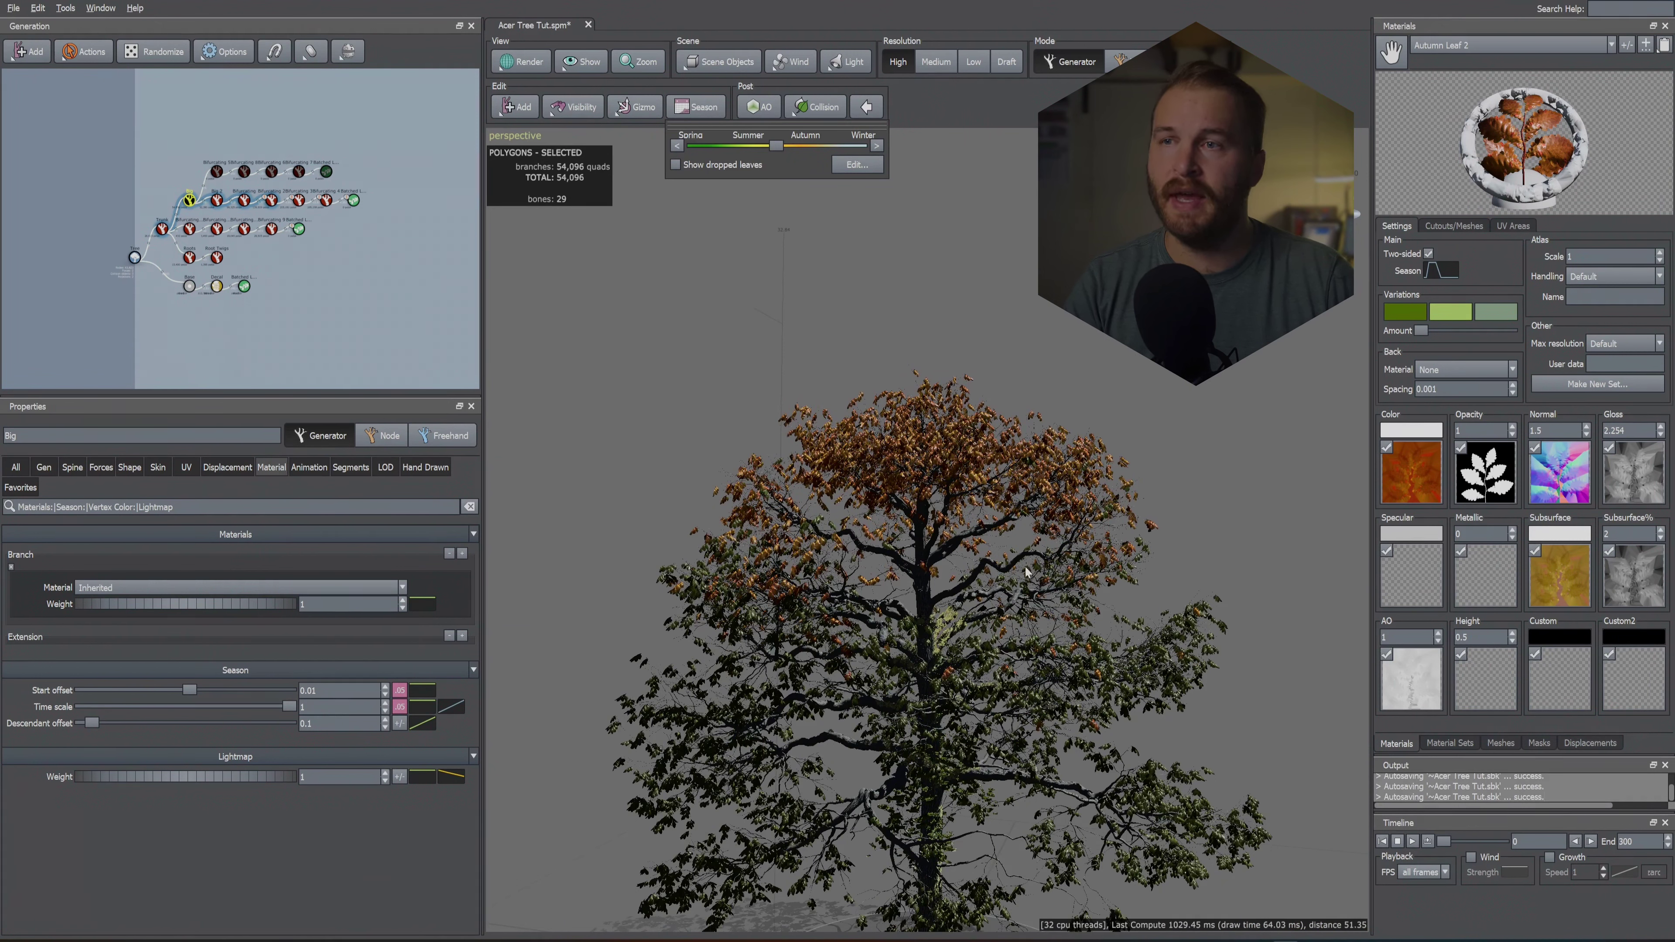
left_click_drag(777, 148, 801, 146)
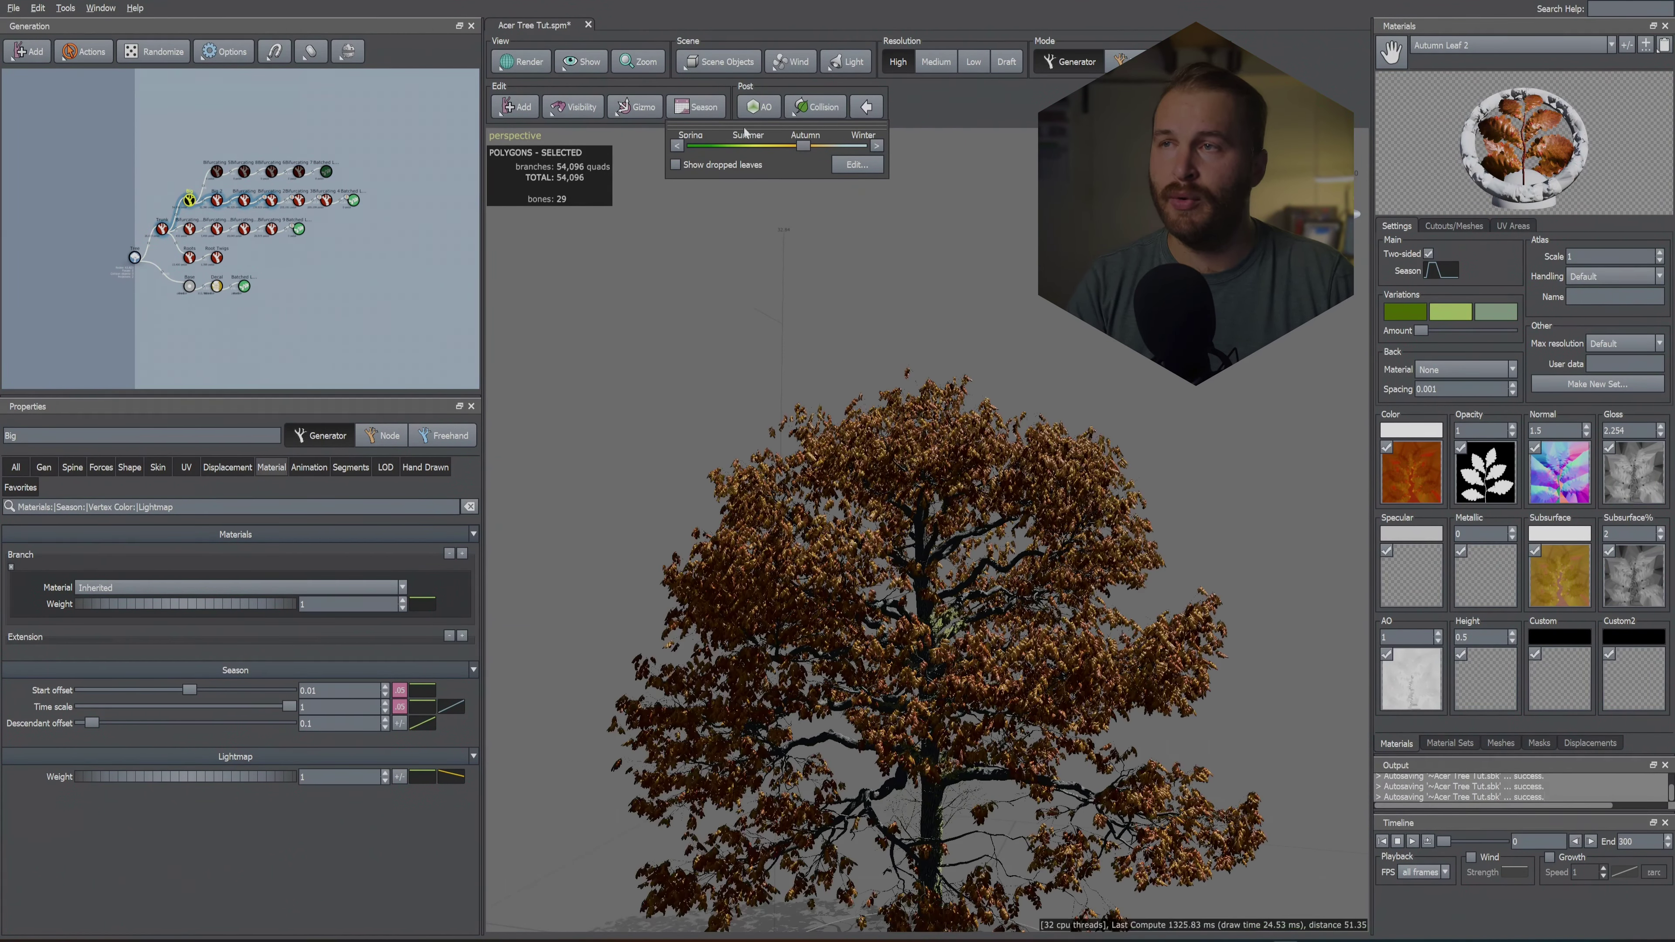
left_click_drag(805, 144, 772, 147)
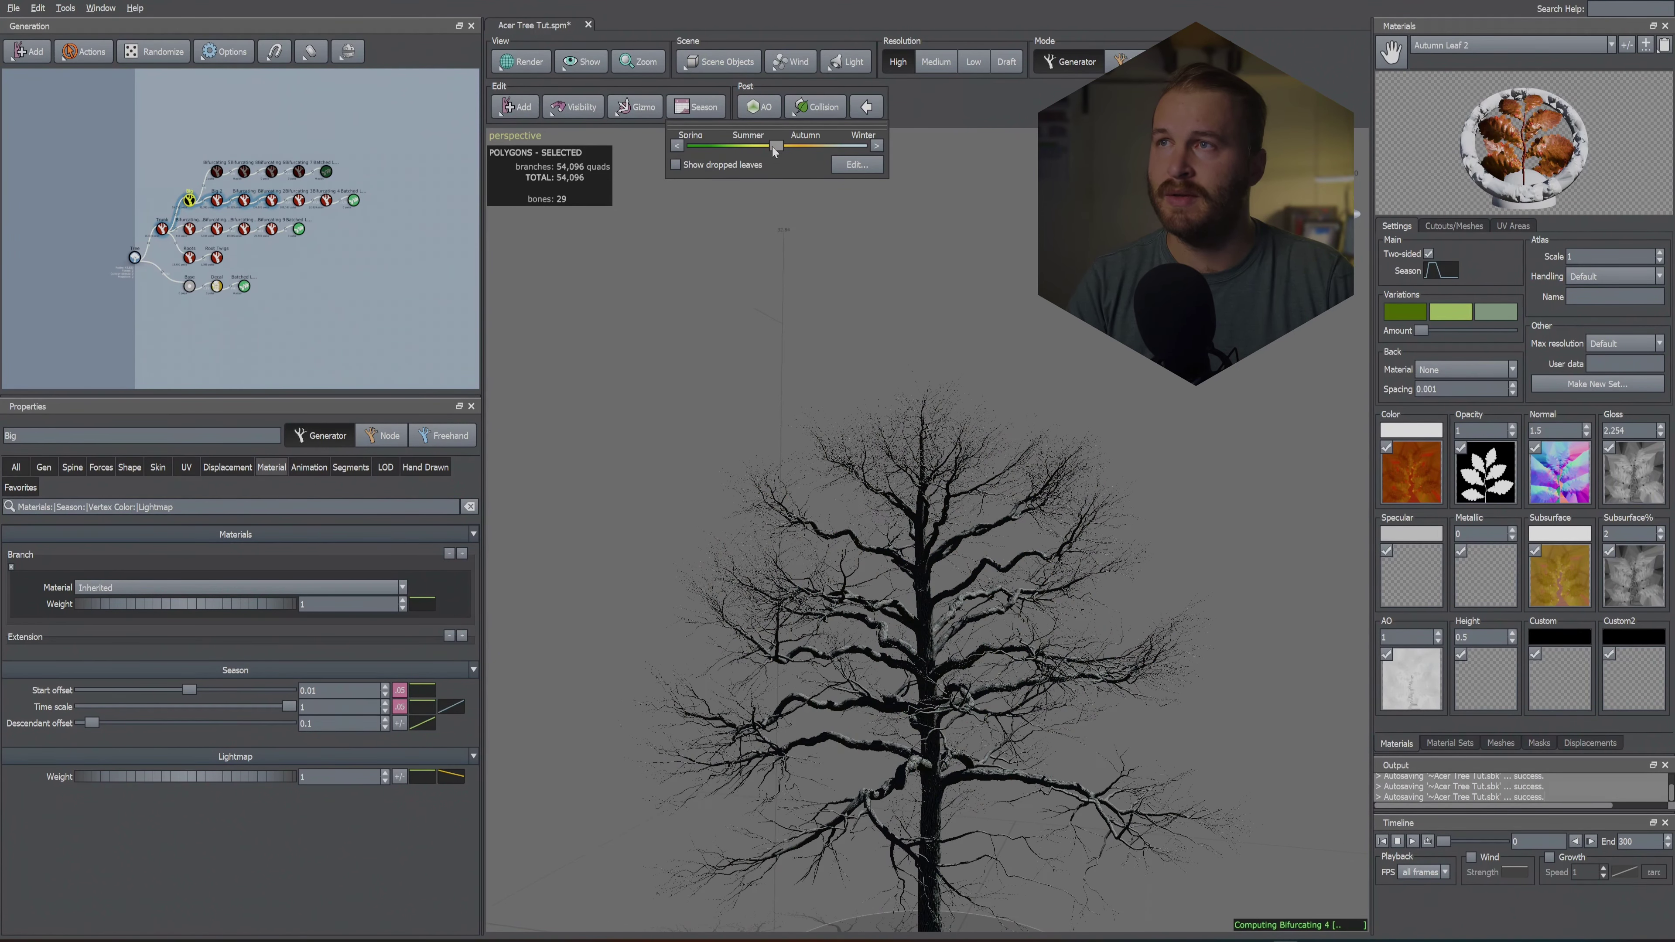
Step: Drag the Summer material set's override season curve point right so it falls off later
left_click(1450, 743)
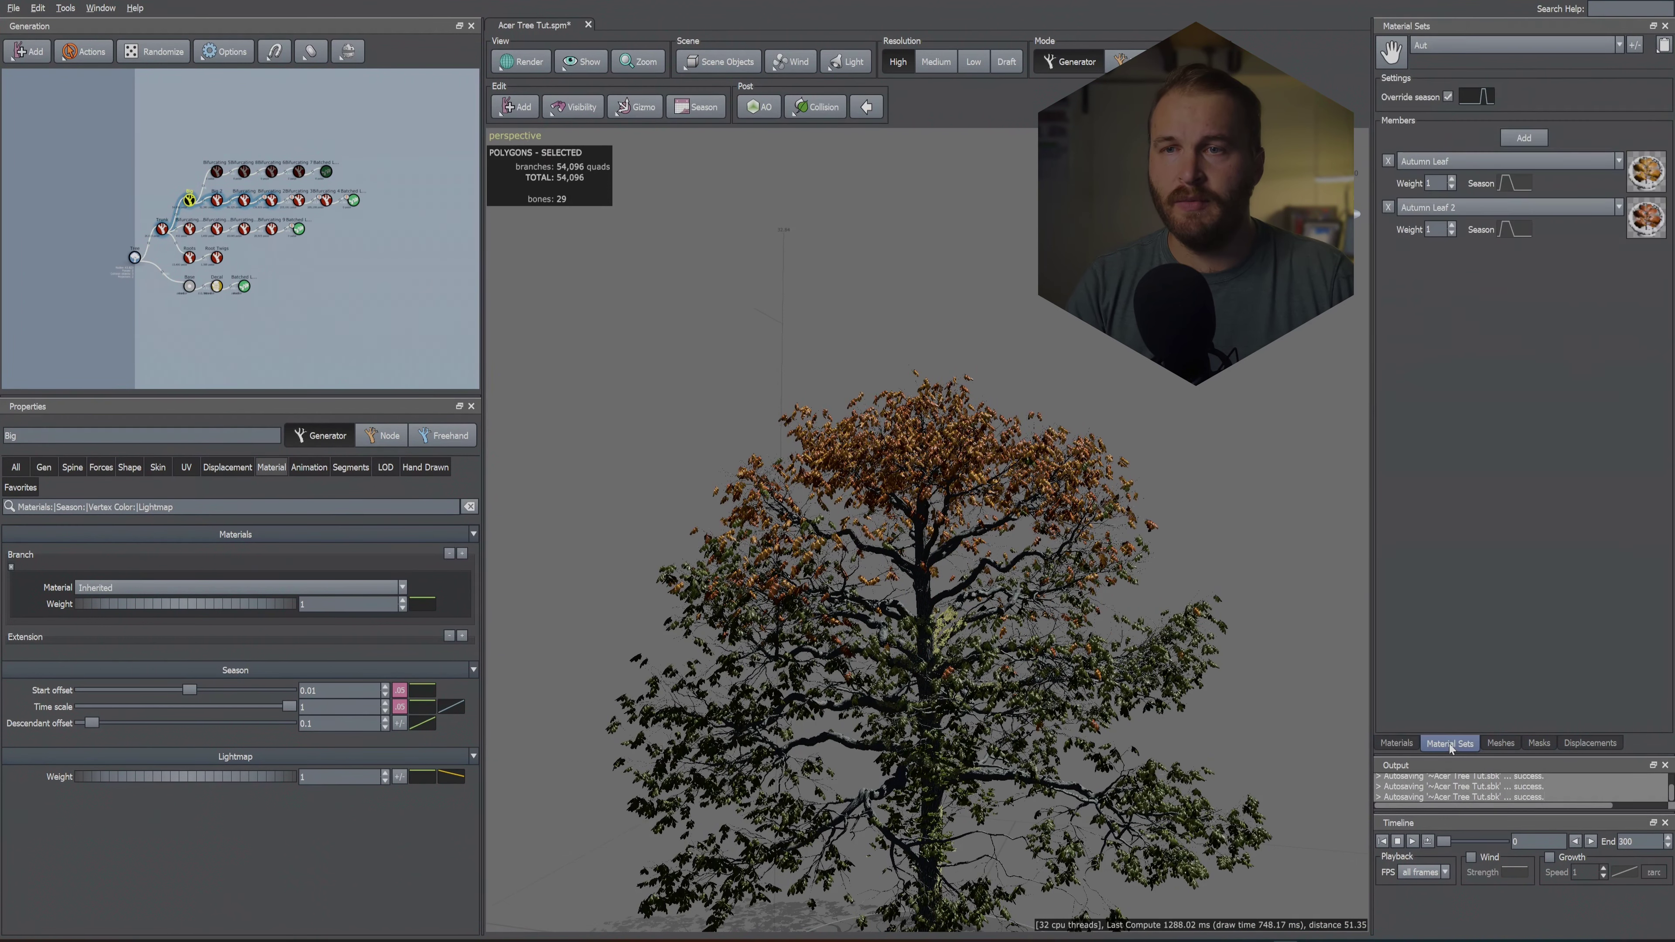
left_click(1496, 44)
left_click(1434, 32)
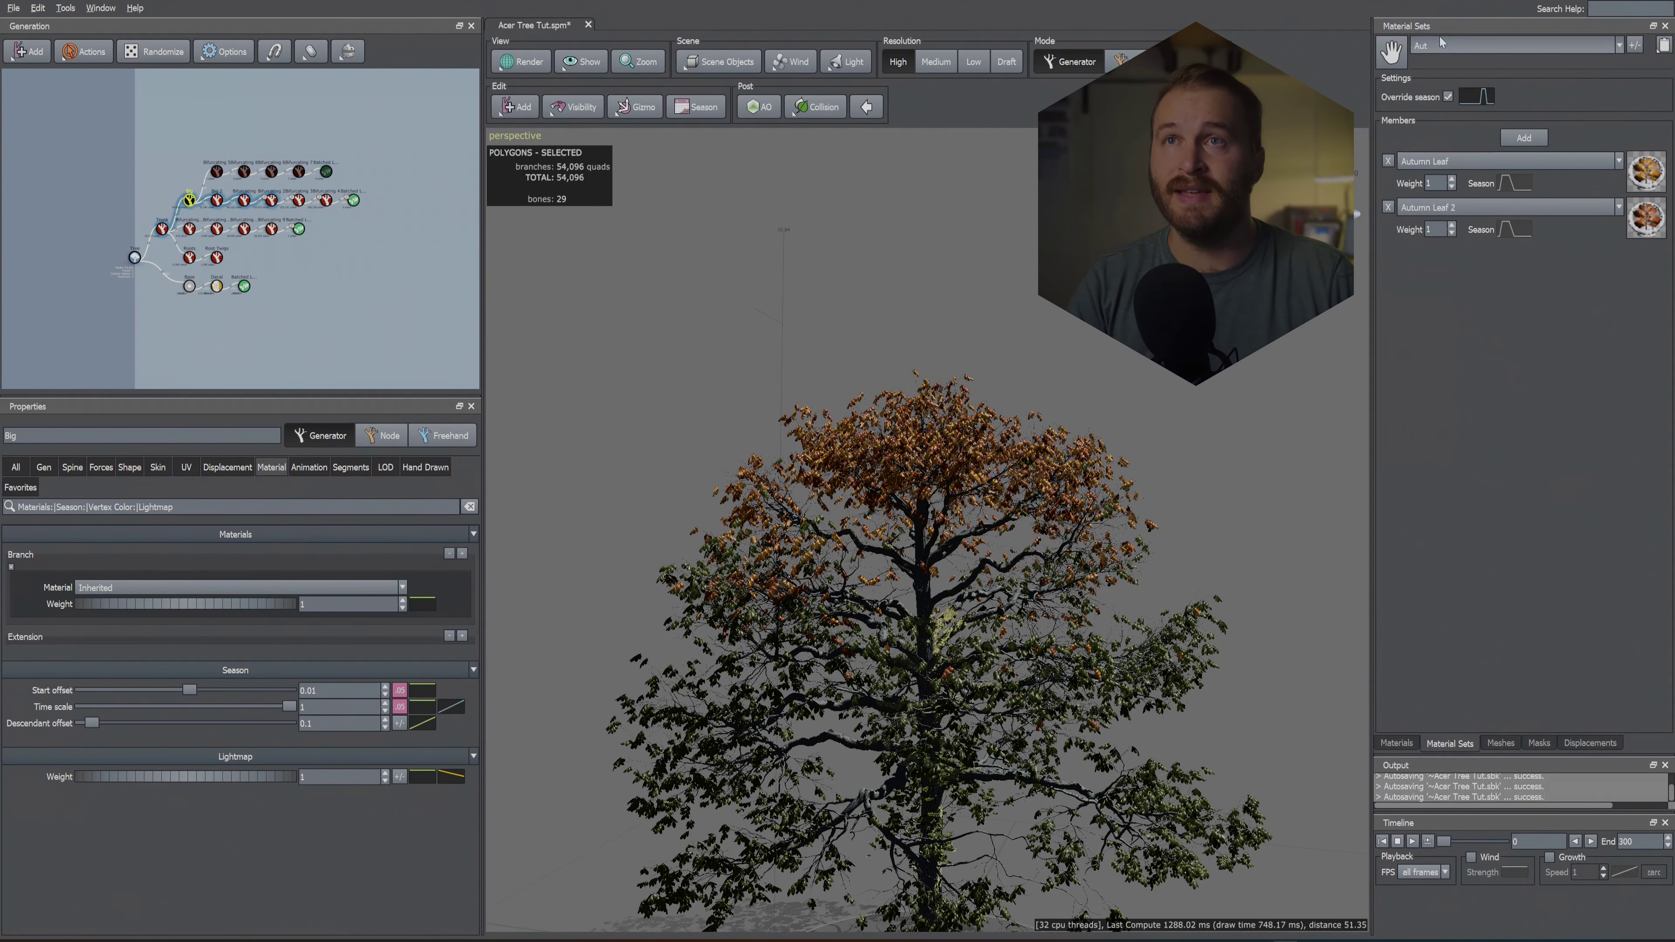
left_click(1481, 100)
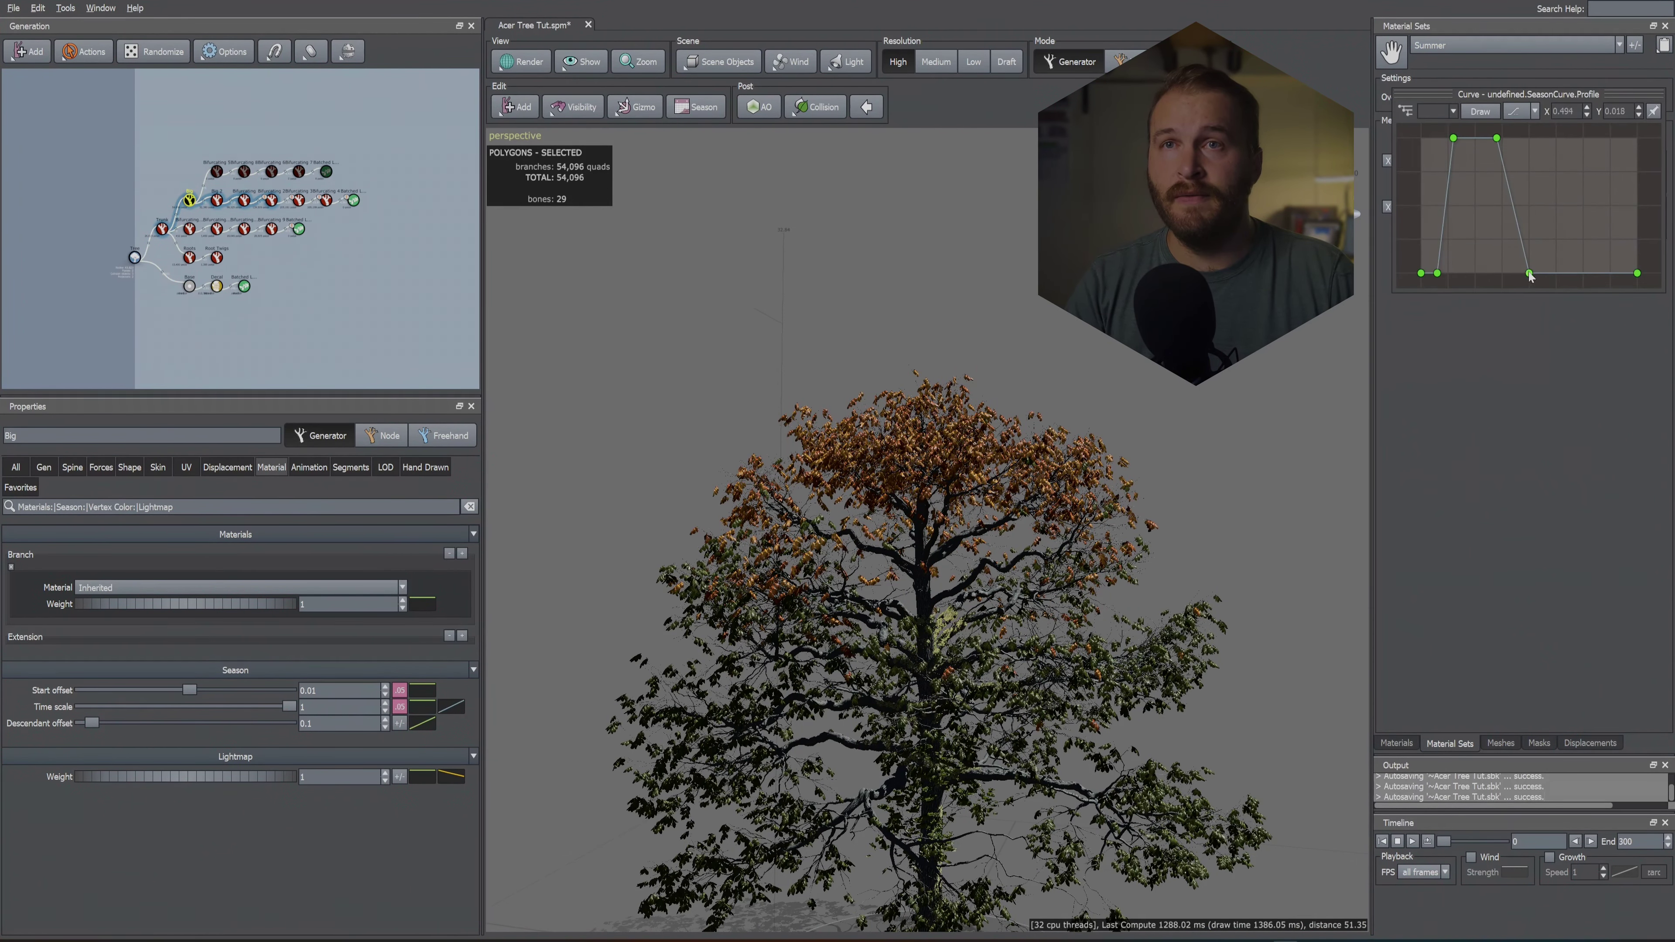
left_click_drag(1530, 277, 1553, 276)
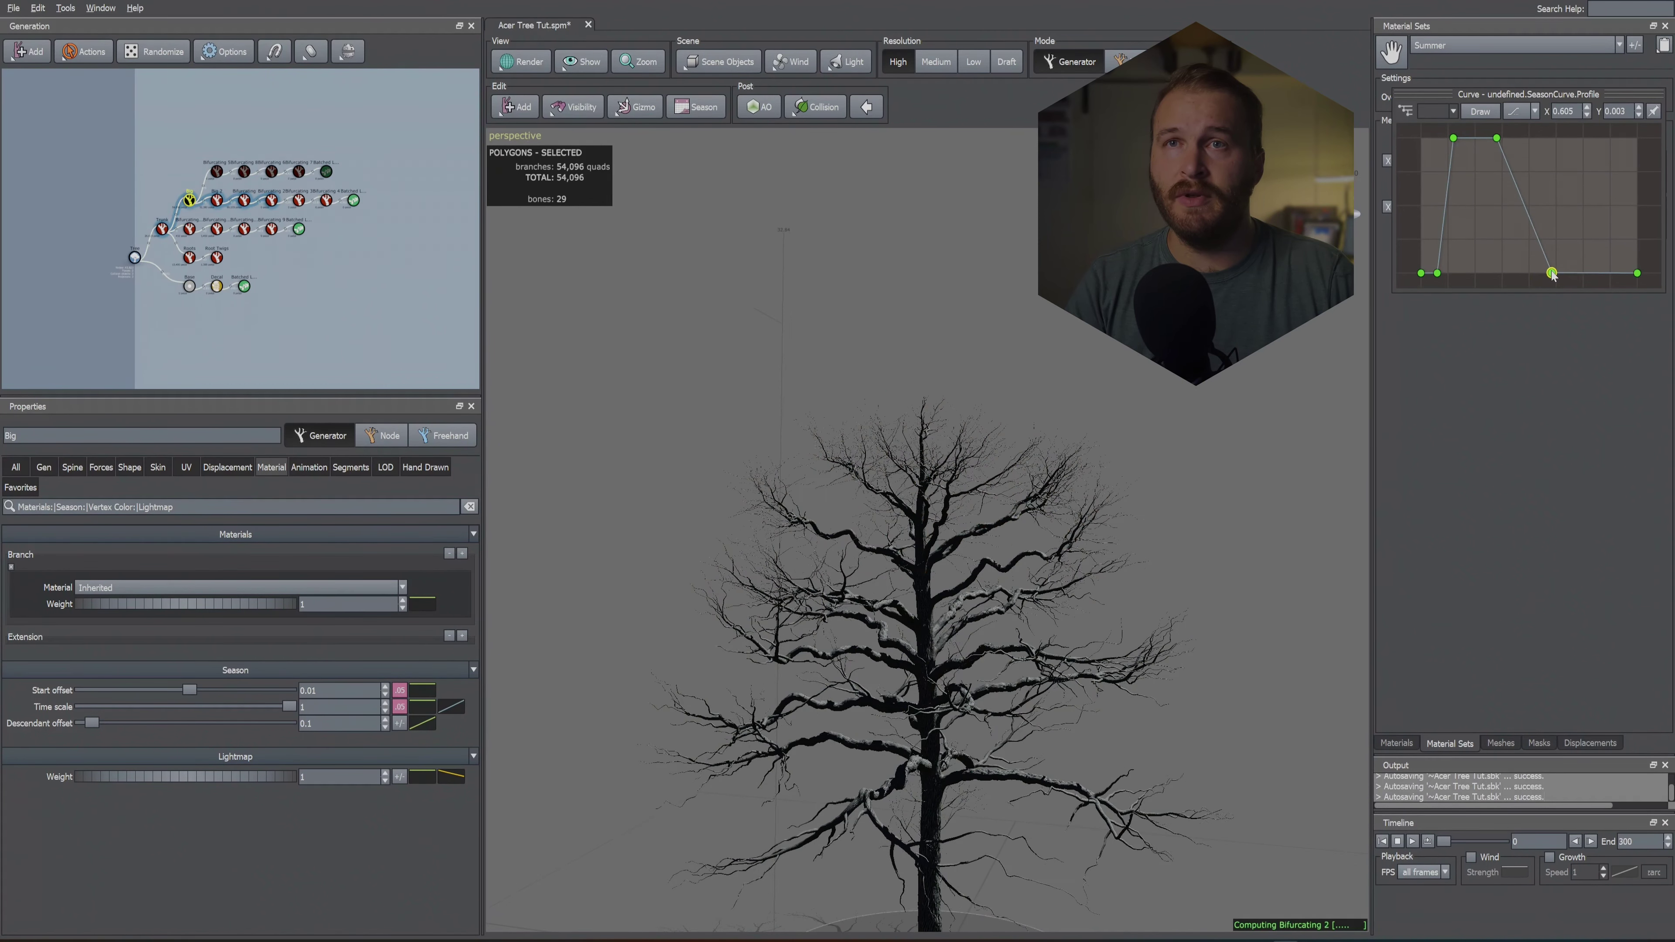
Step: Move the Aut set's season curve bottom point slightly right so it starts later
left_click(1447, 48)
double_click(1447, 48)
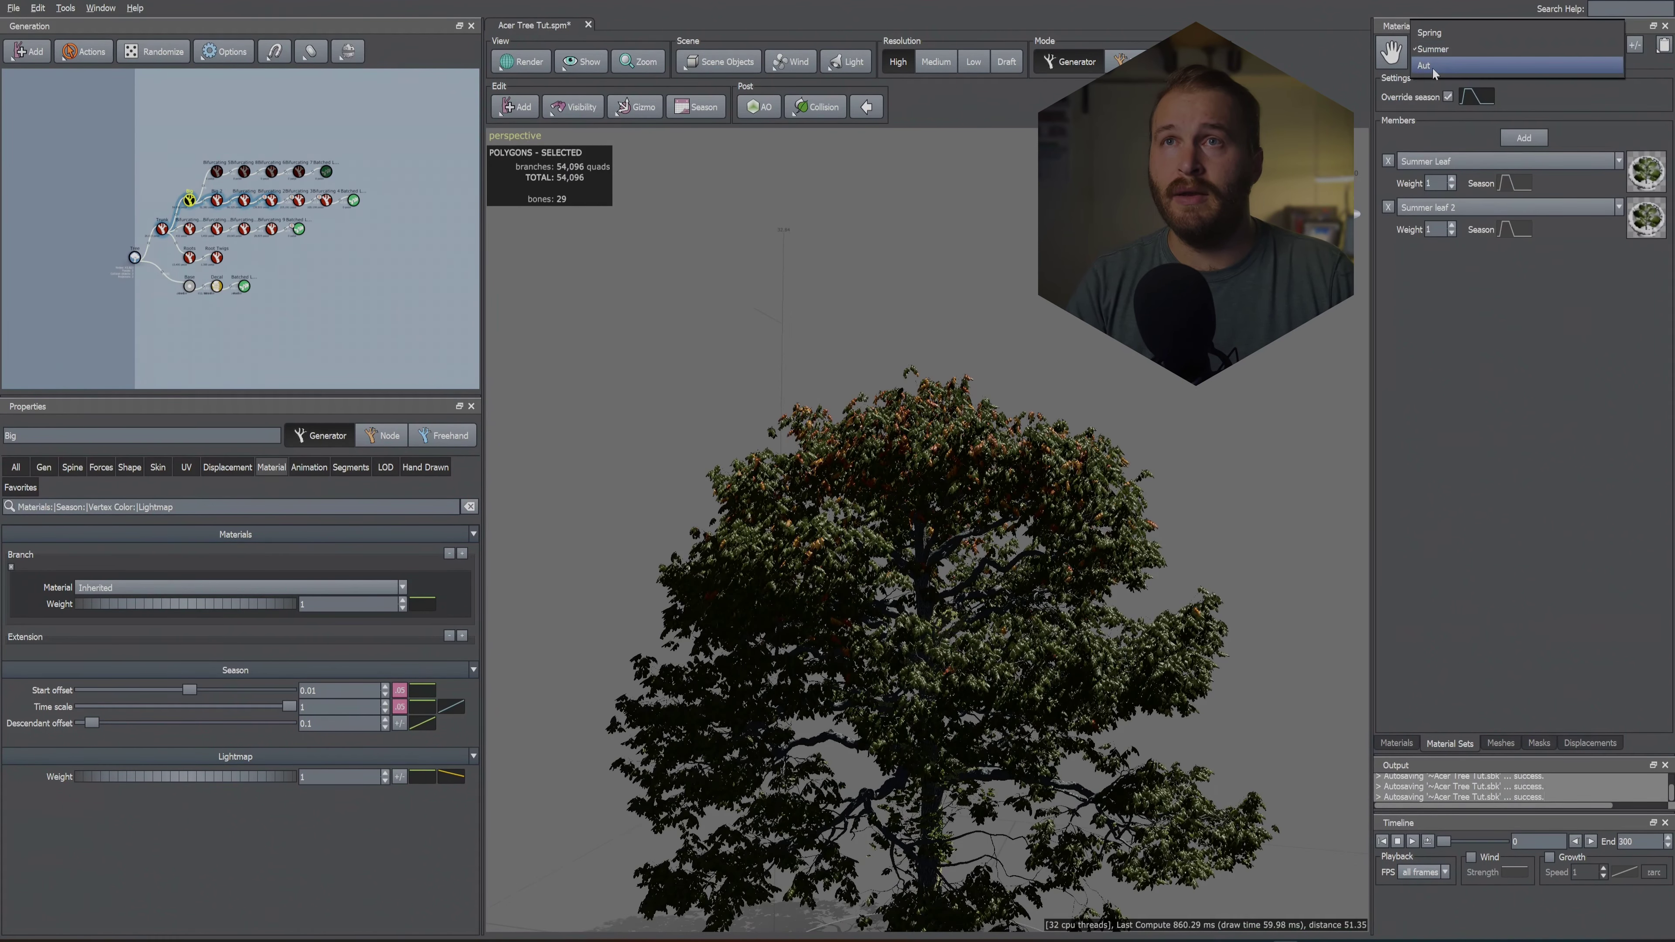
type("Aut")
left_click(1480, 98)
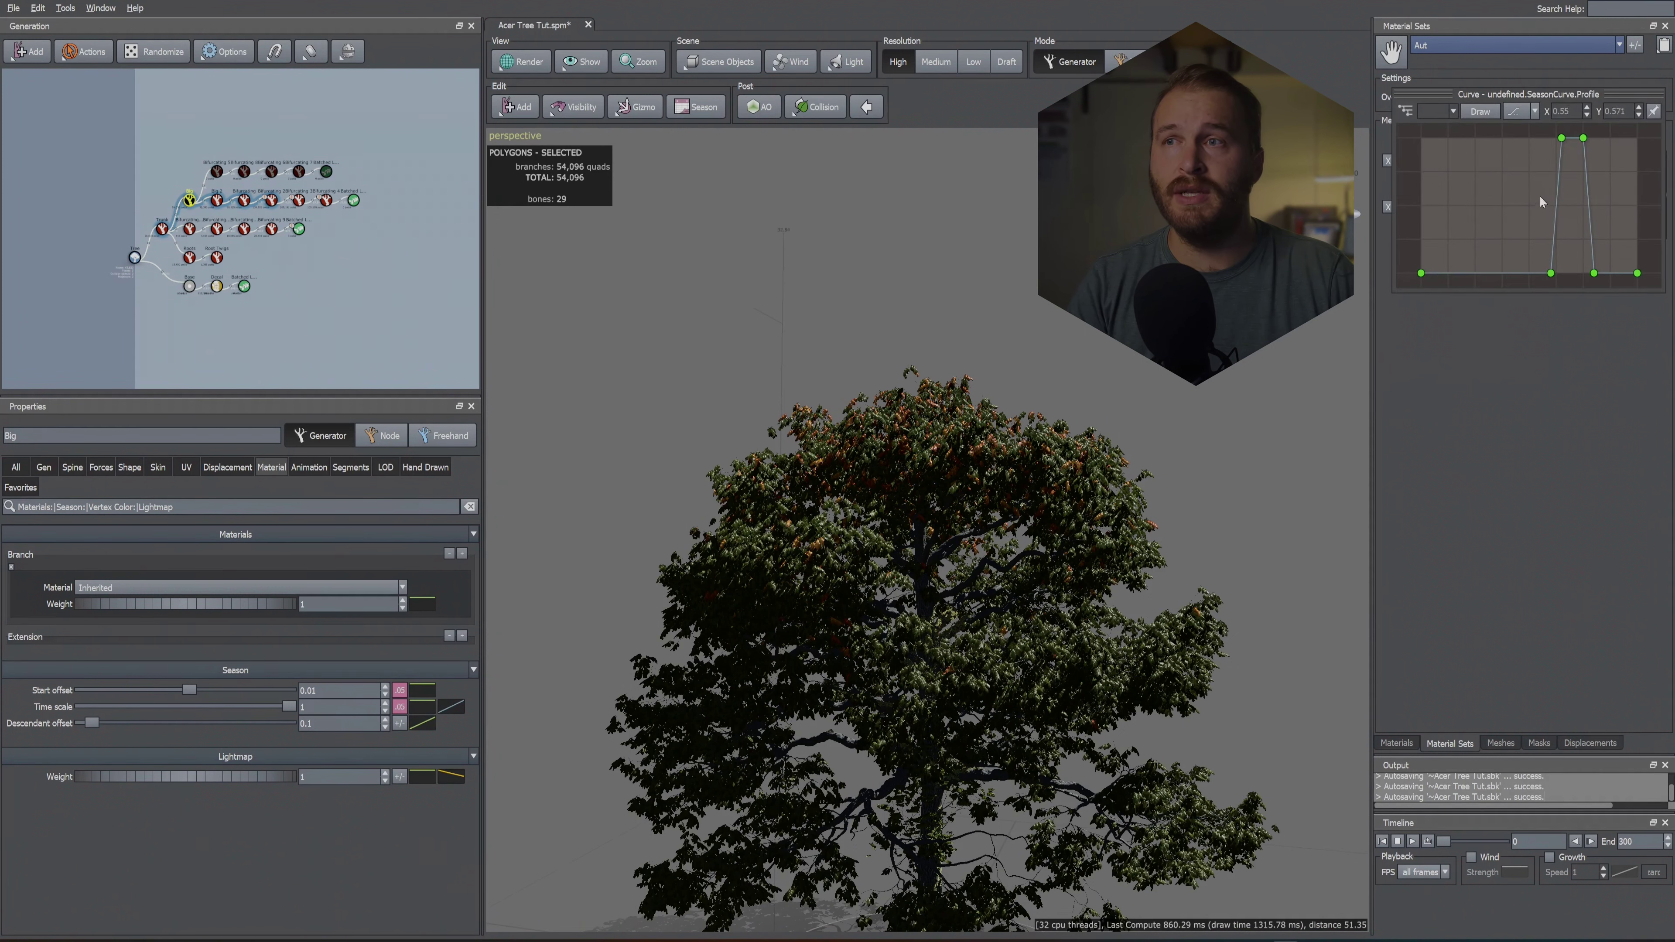
left_click_drag(1553, 277, 1561, 277)
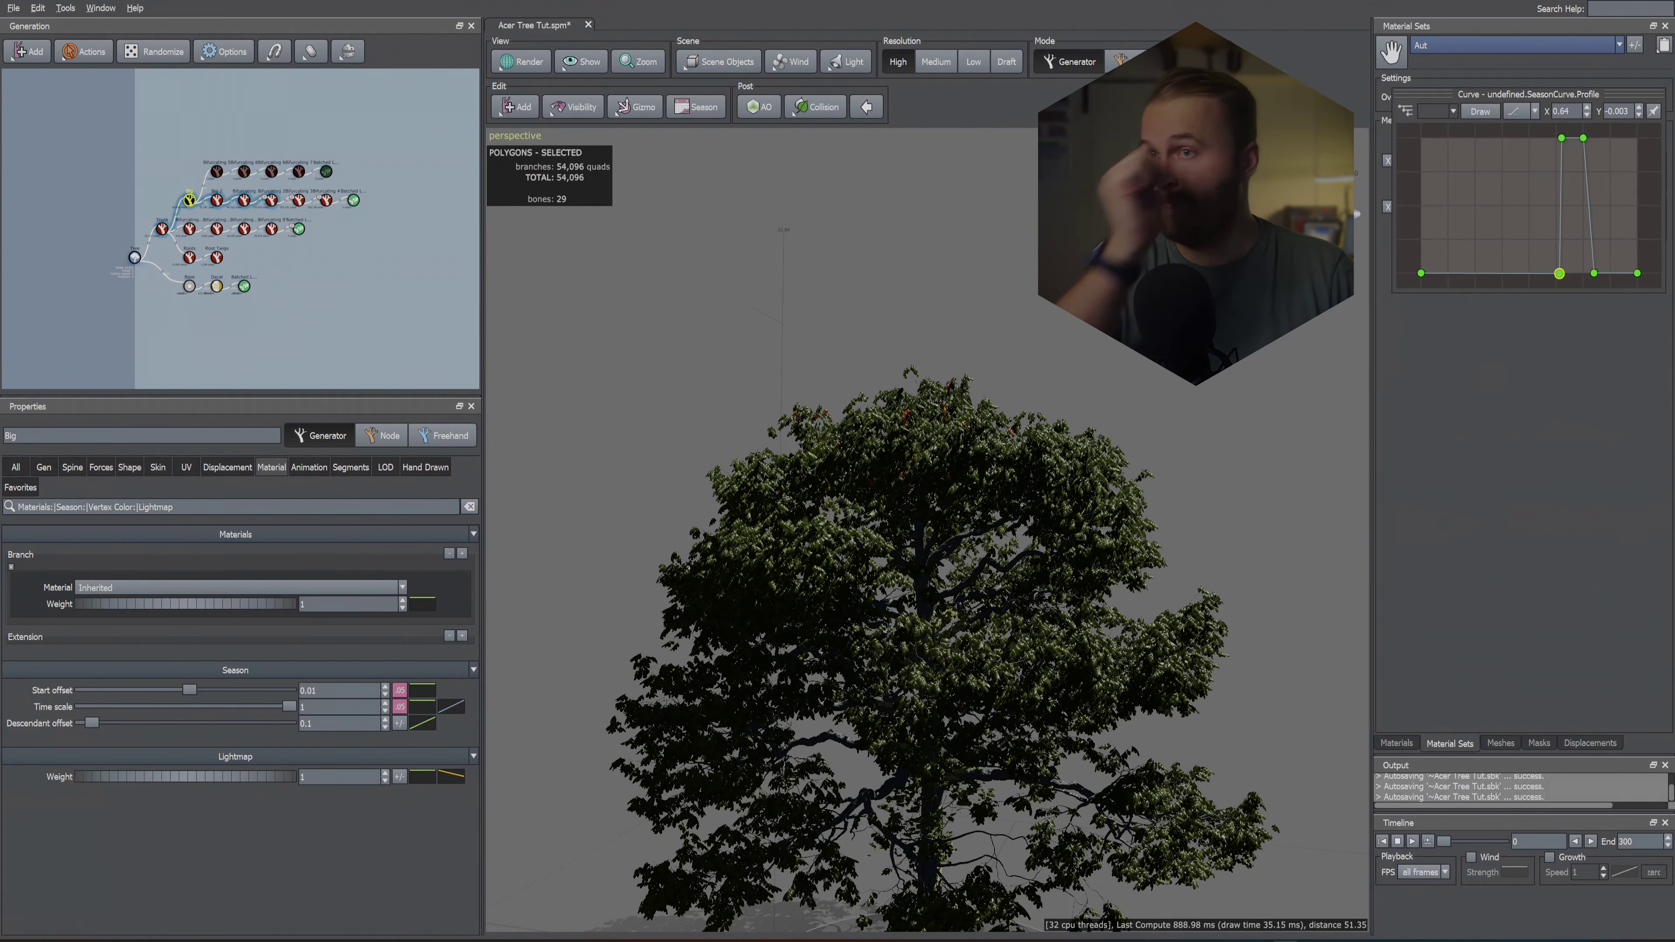
left_click(718, 100)
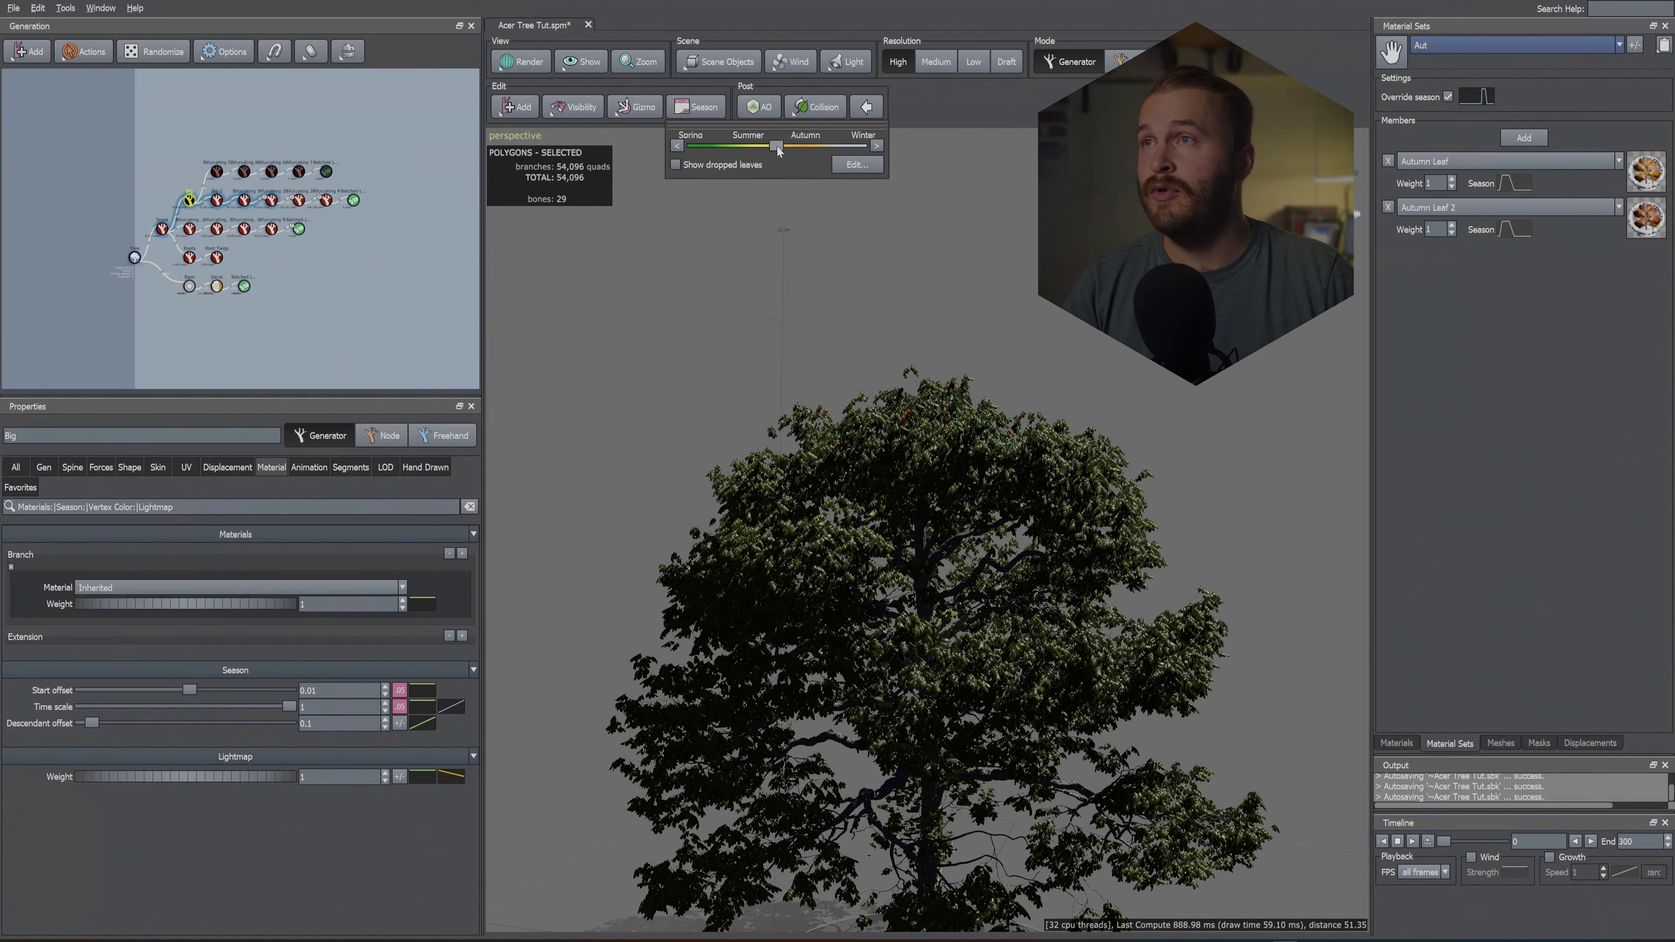
Step: Scrub the season preview from Summer toward Autumn to check the foliage
left_click_drag(777, 147, 802, 144)
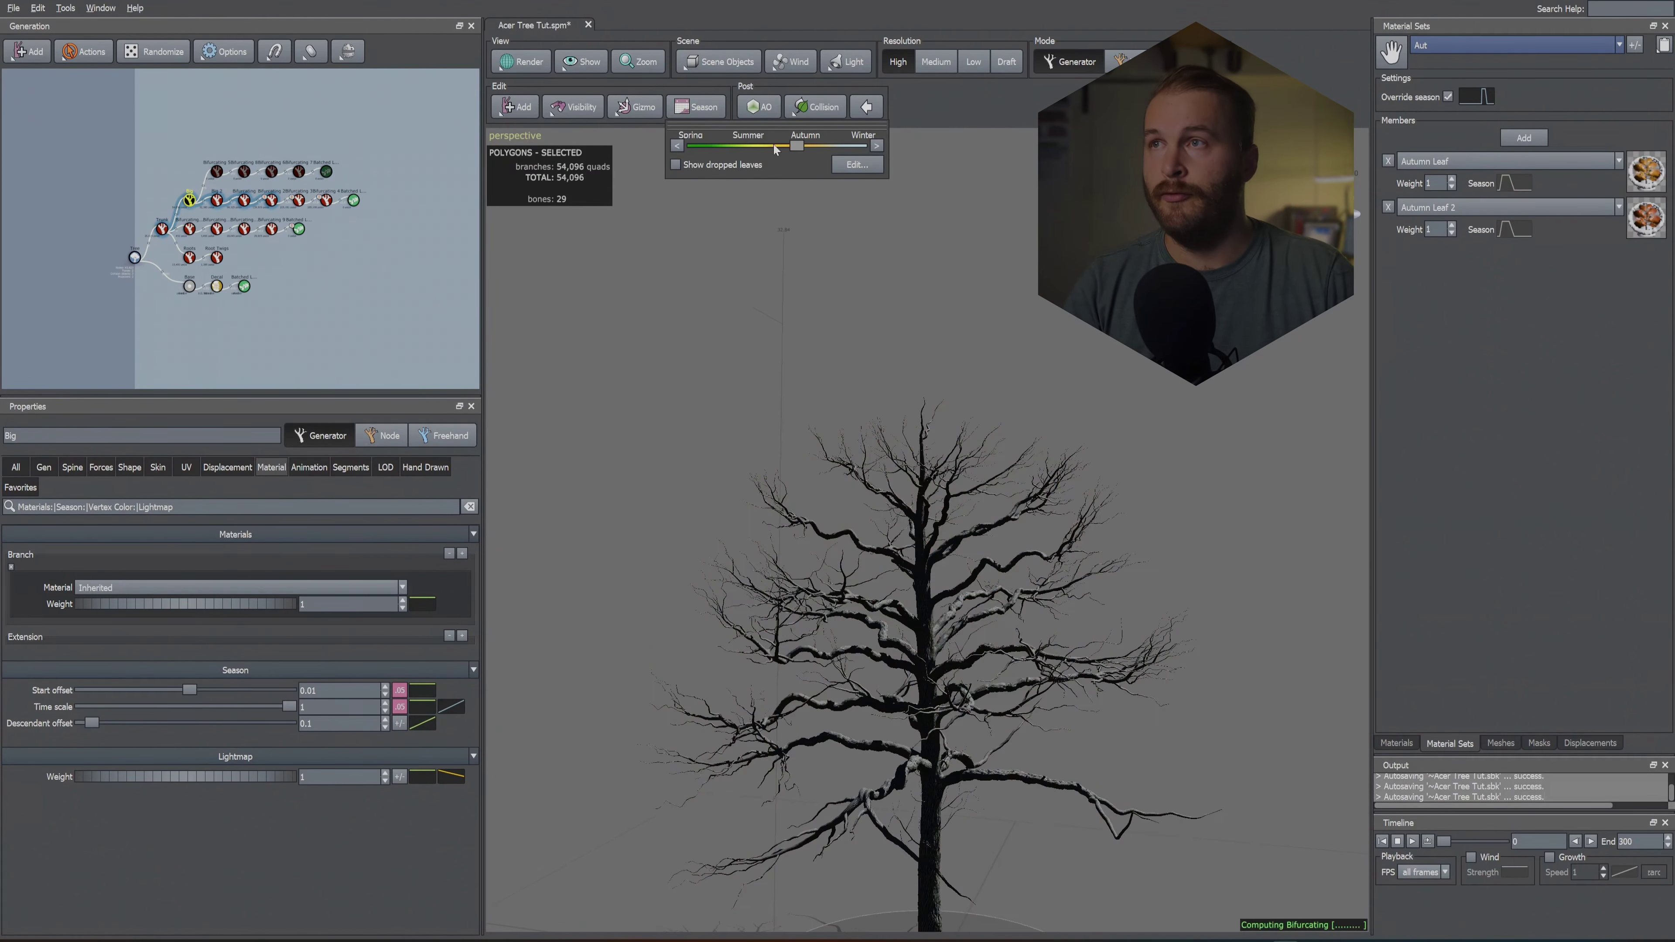
left_click_drag(768, 144, 763, 145)
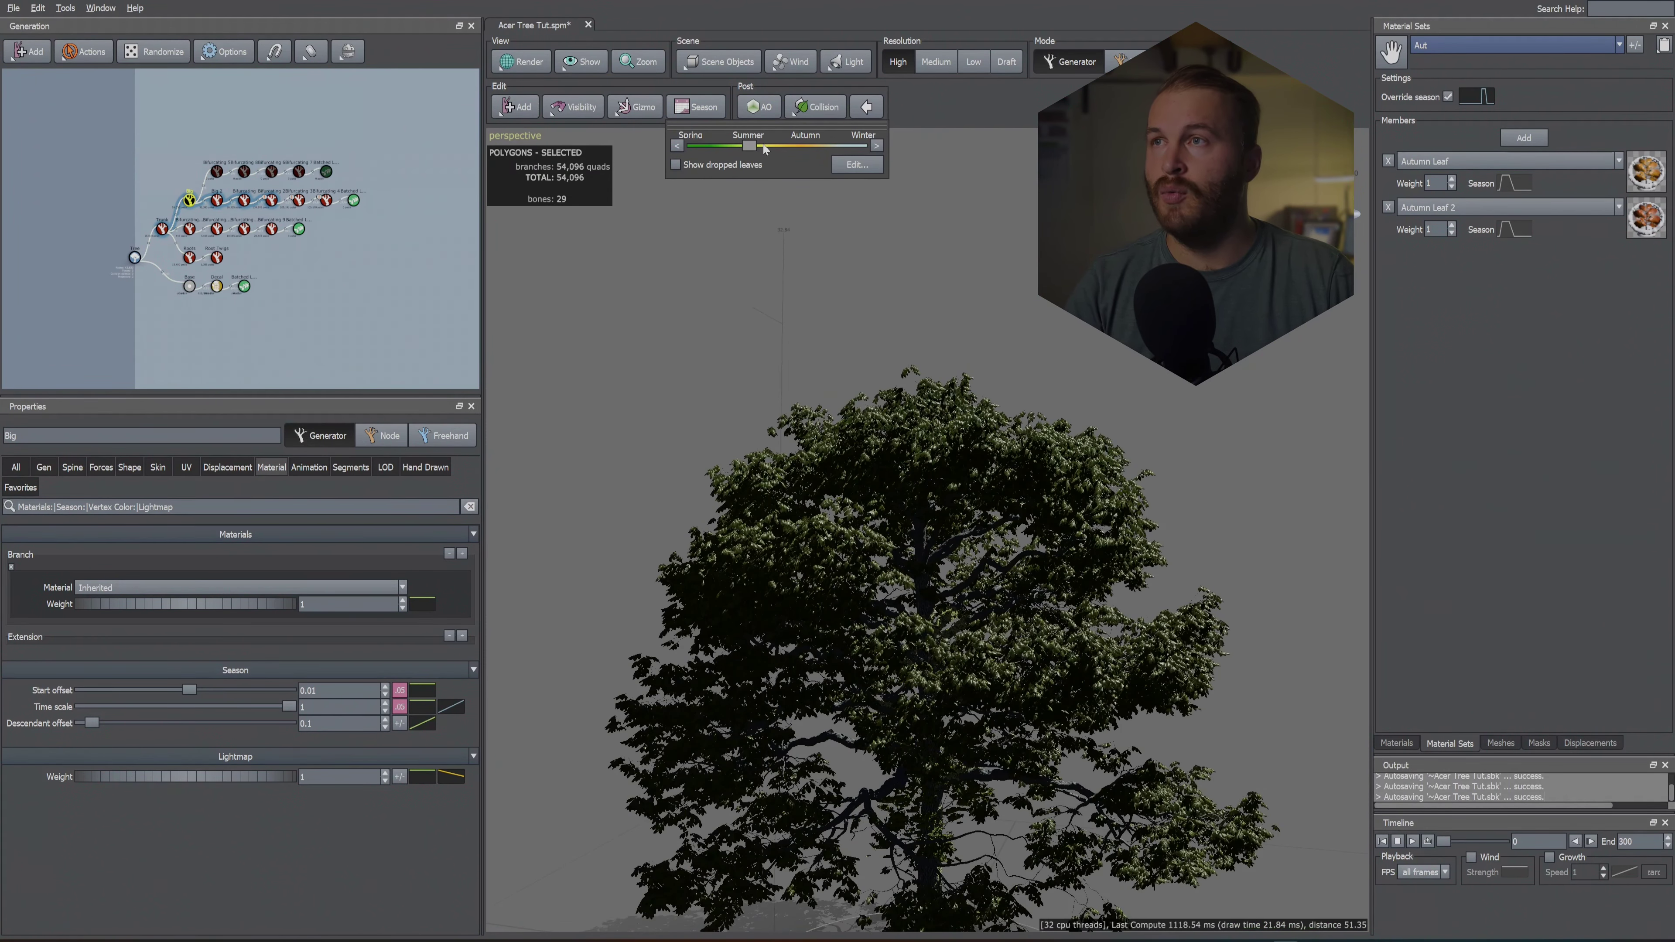
left_click_drag(765, 147, 774, 144)
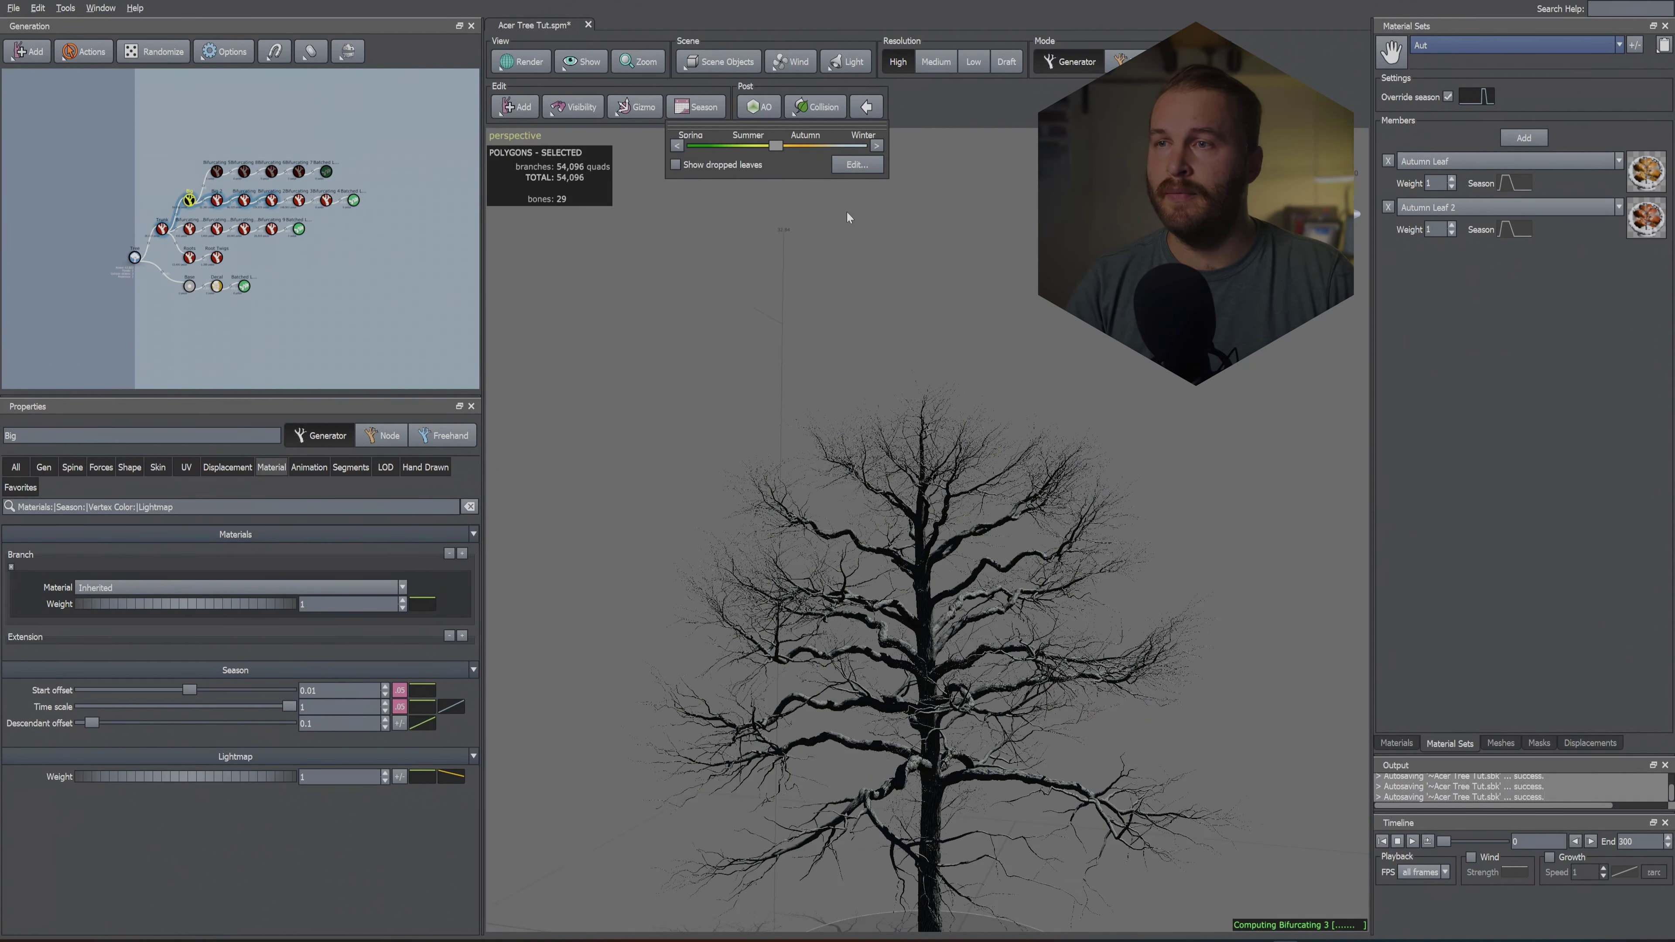
Step: Drag the Aut season curve point slightly left so it rises earlier, around 0.56
left_click(1489, 97)
left_click(1557, 273)
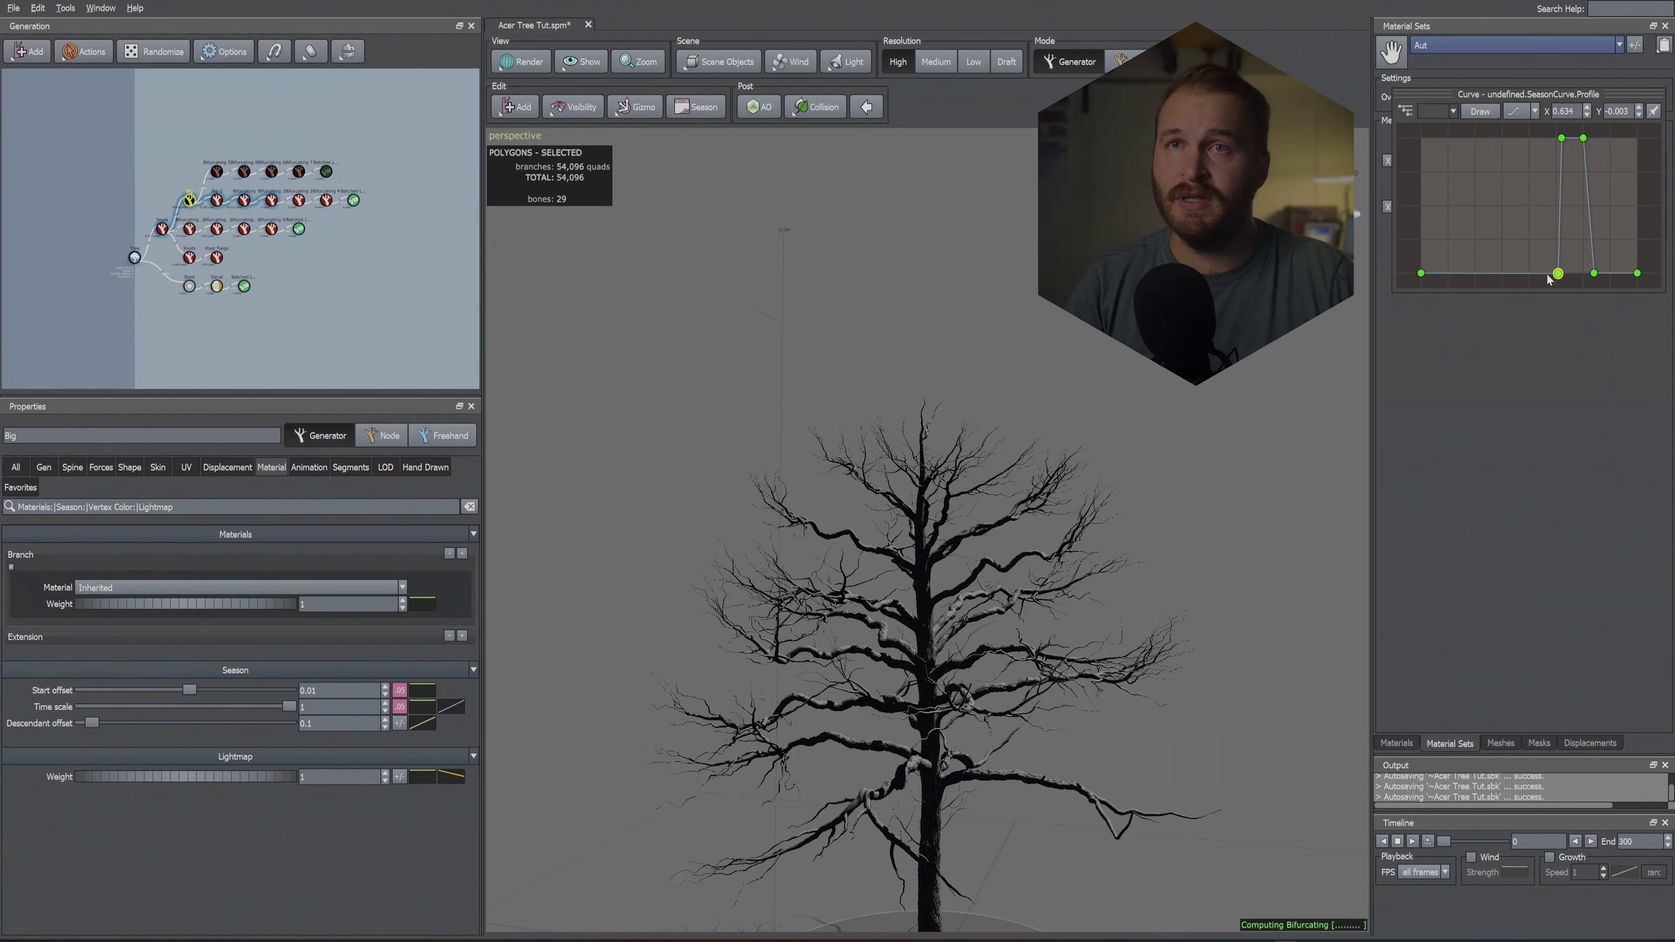
left_click_drag(1548, 278, 1543, 277)
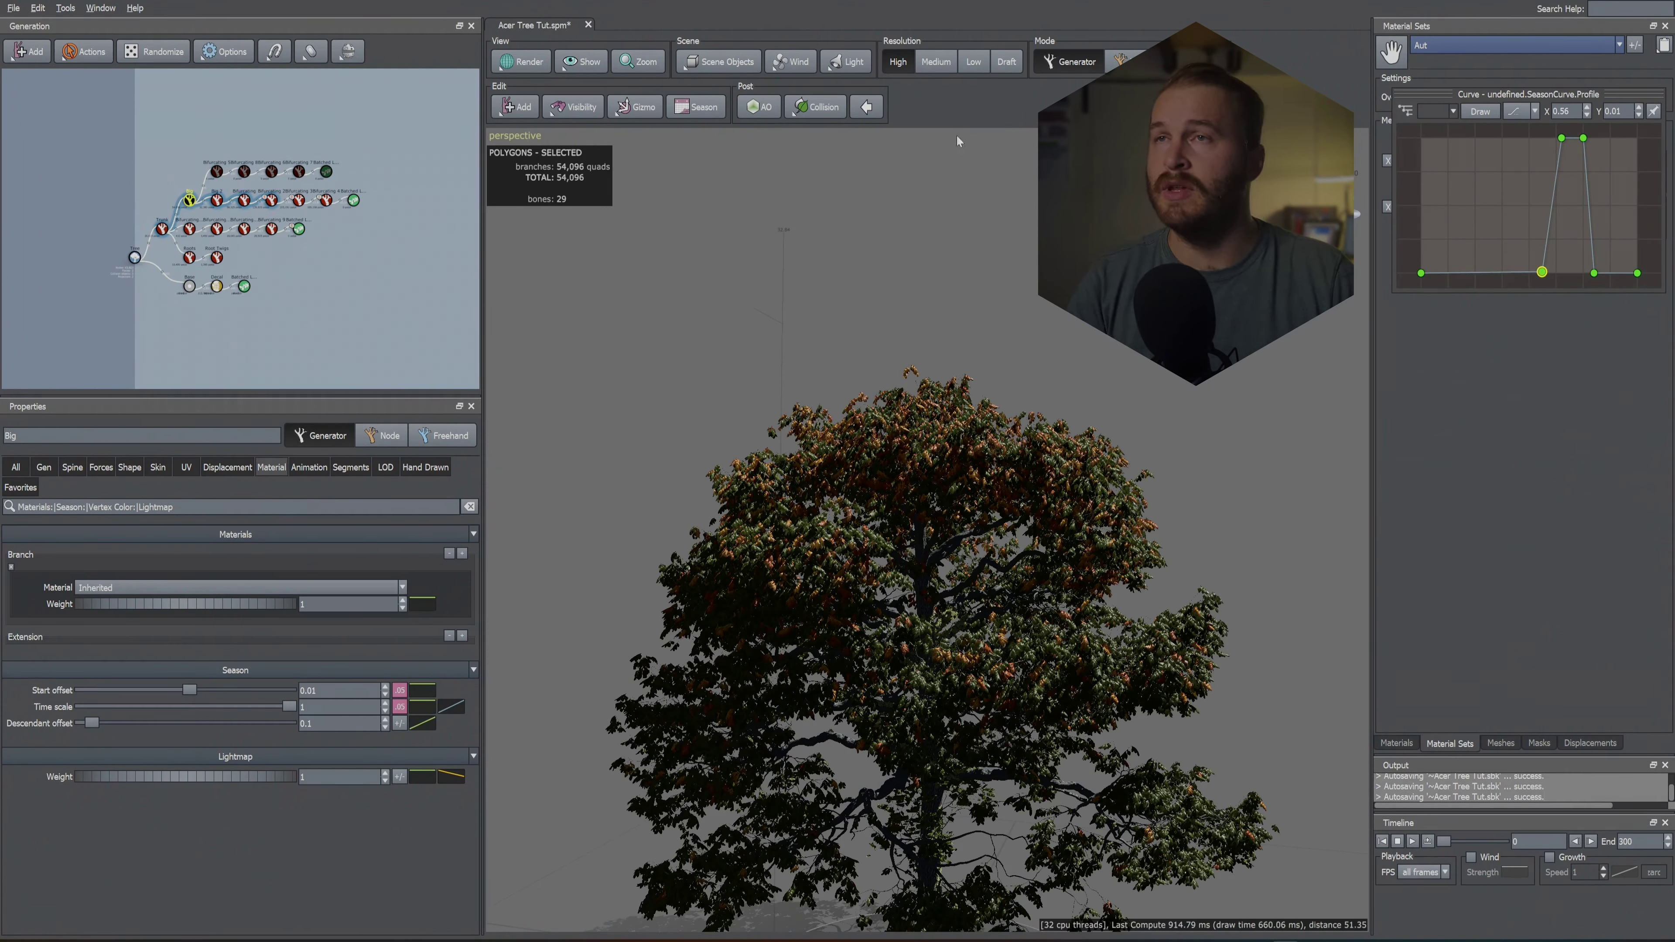
Step: With the Batched Leaf node selected, add a Season light force from the viewport's Add force menu
left_click(460, 221)
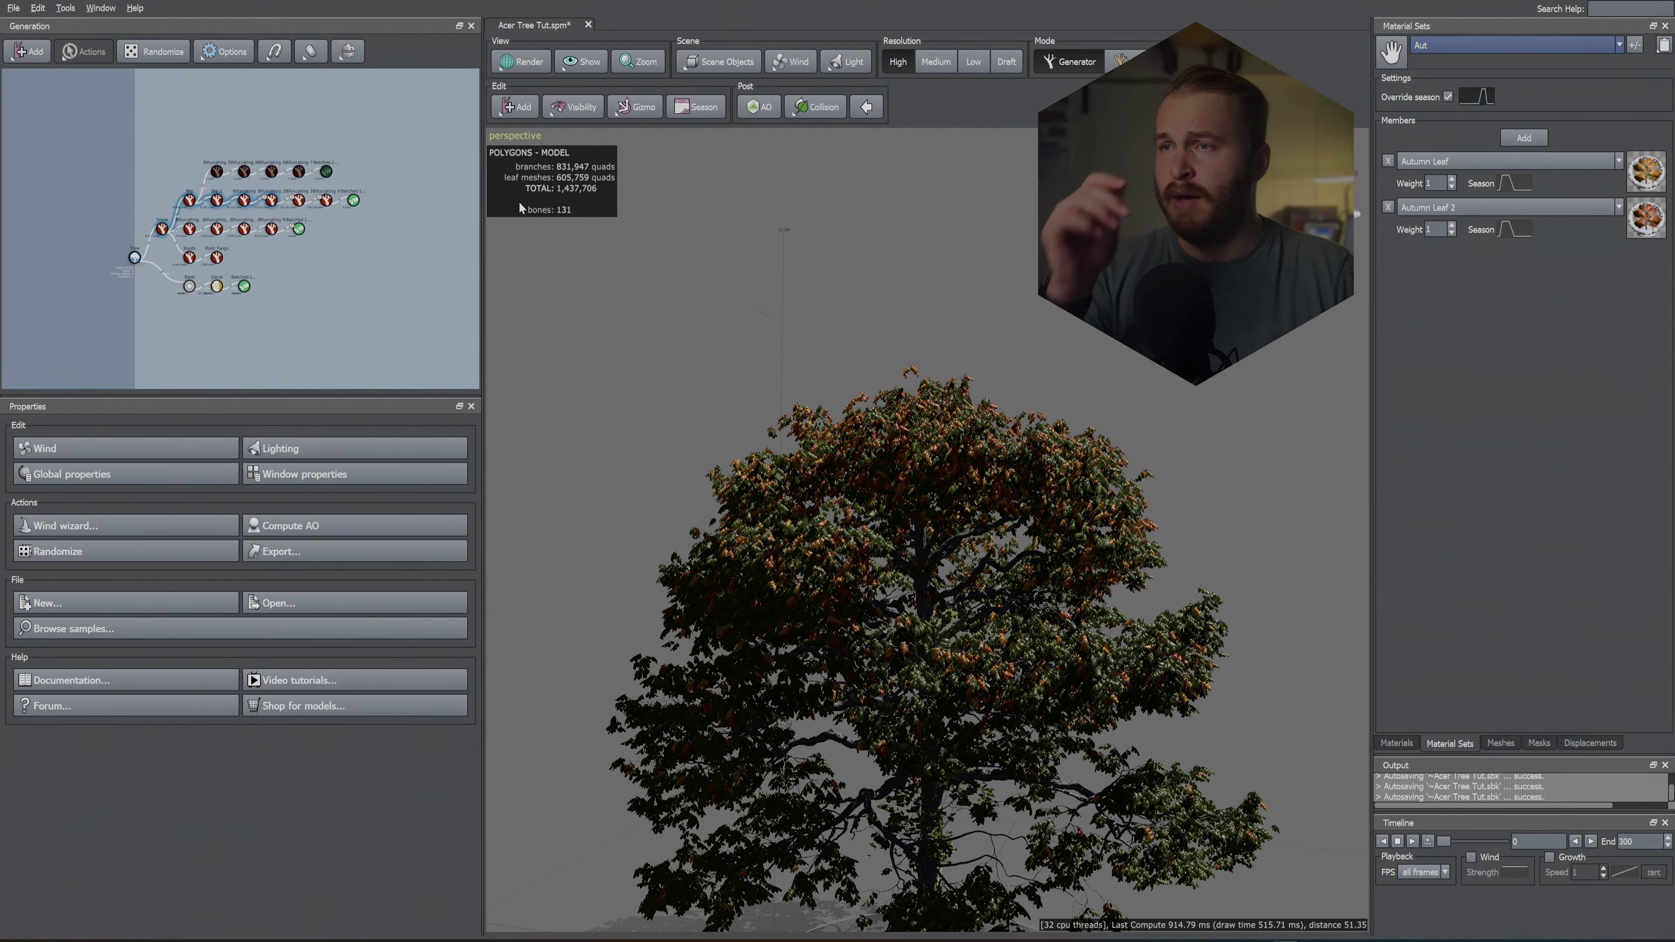
scroll(555, 301, "up", 3)
left_click(353, 209)
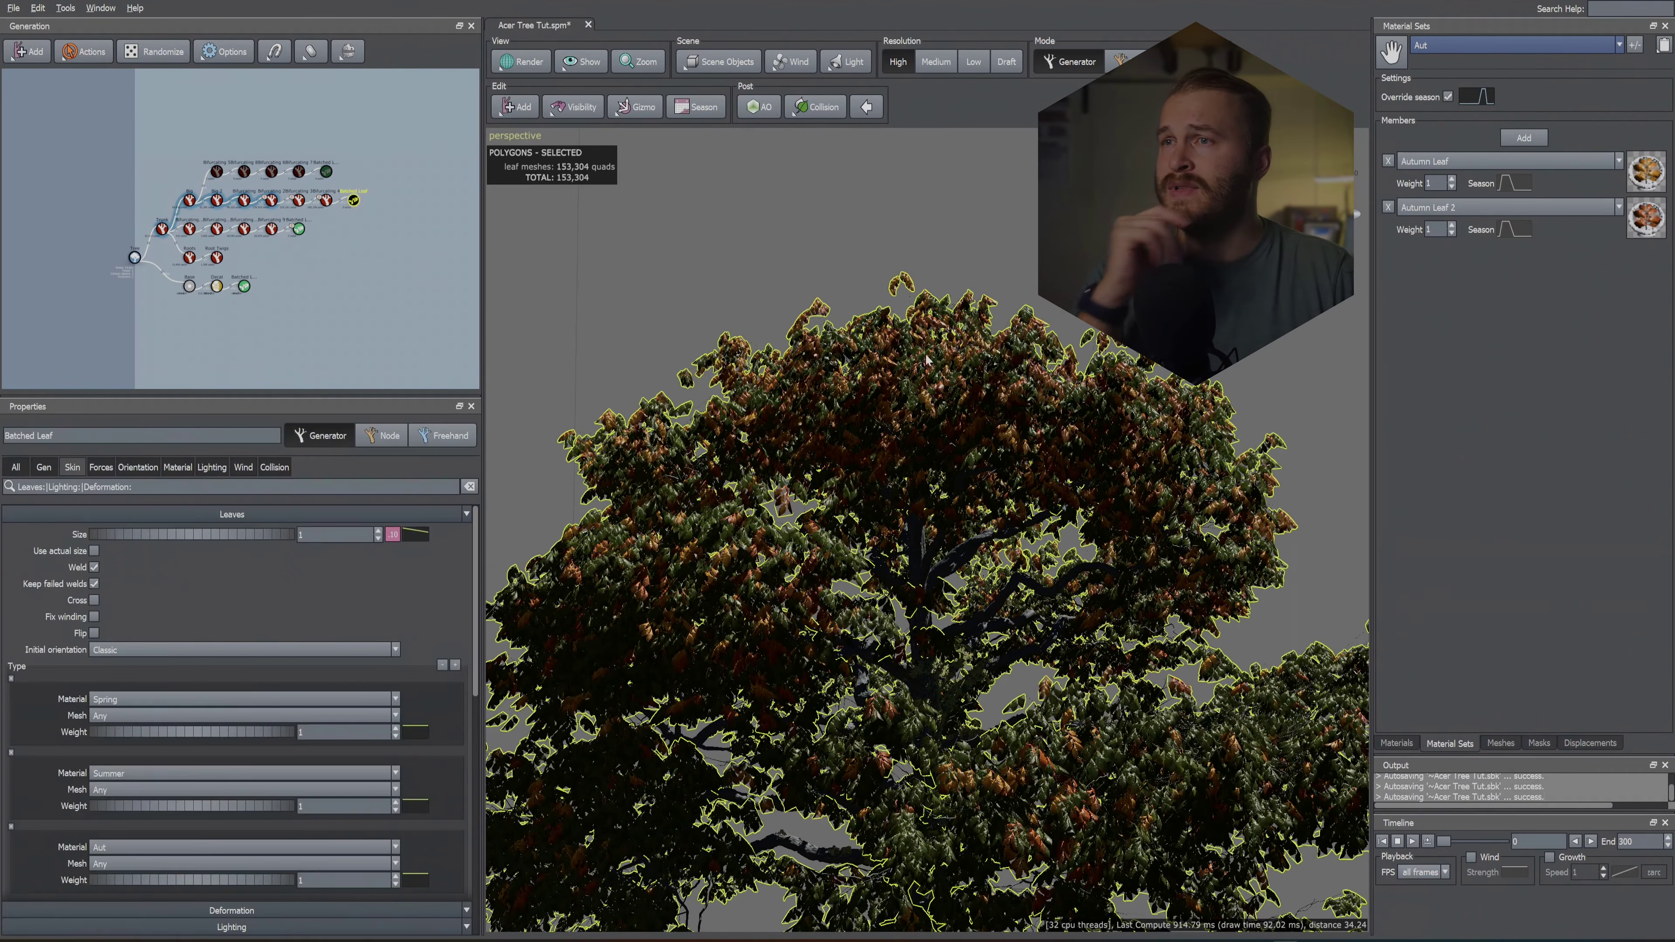
scroll(964, 395, "down", 5)
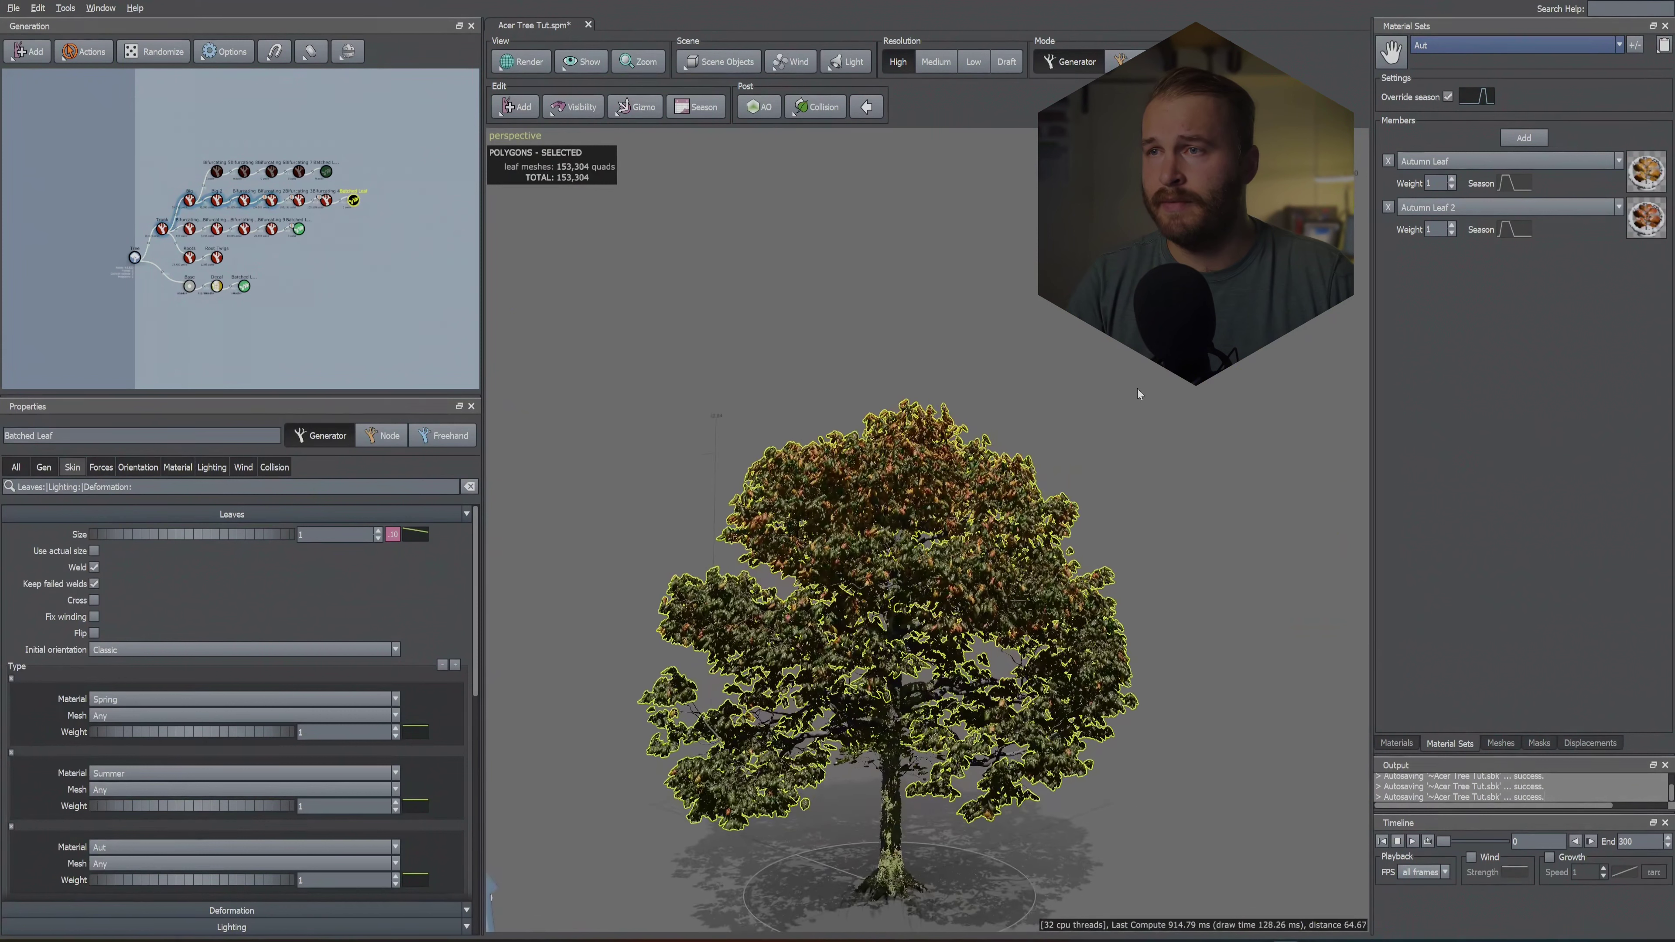
left_click(1134, 389)
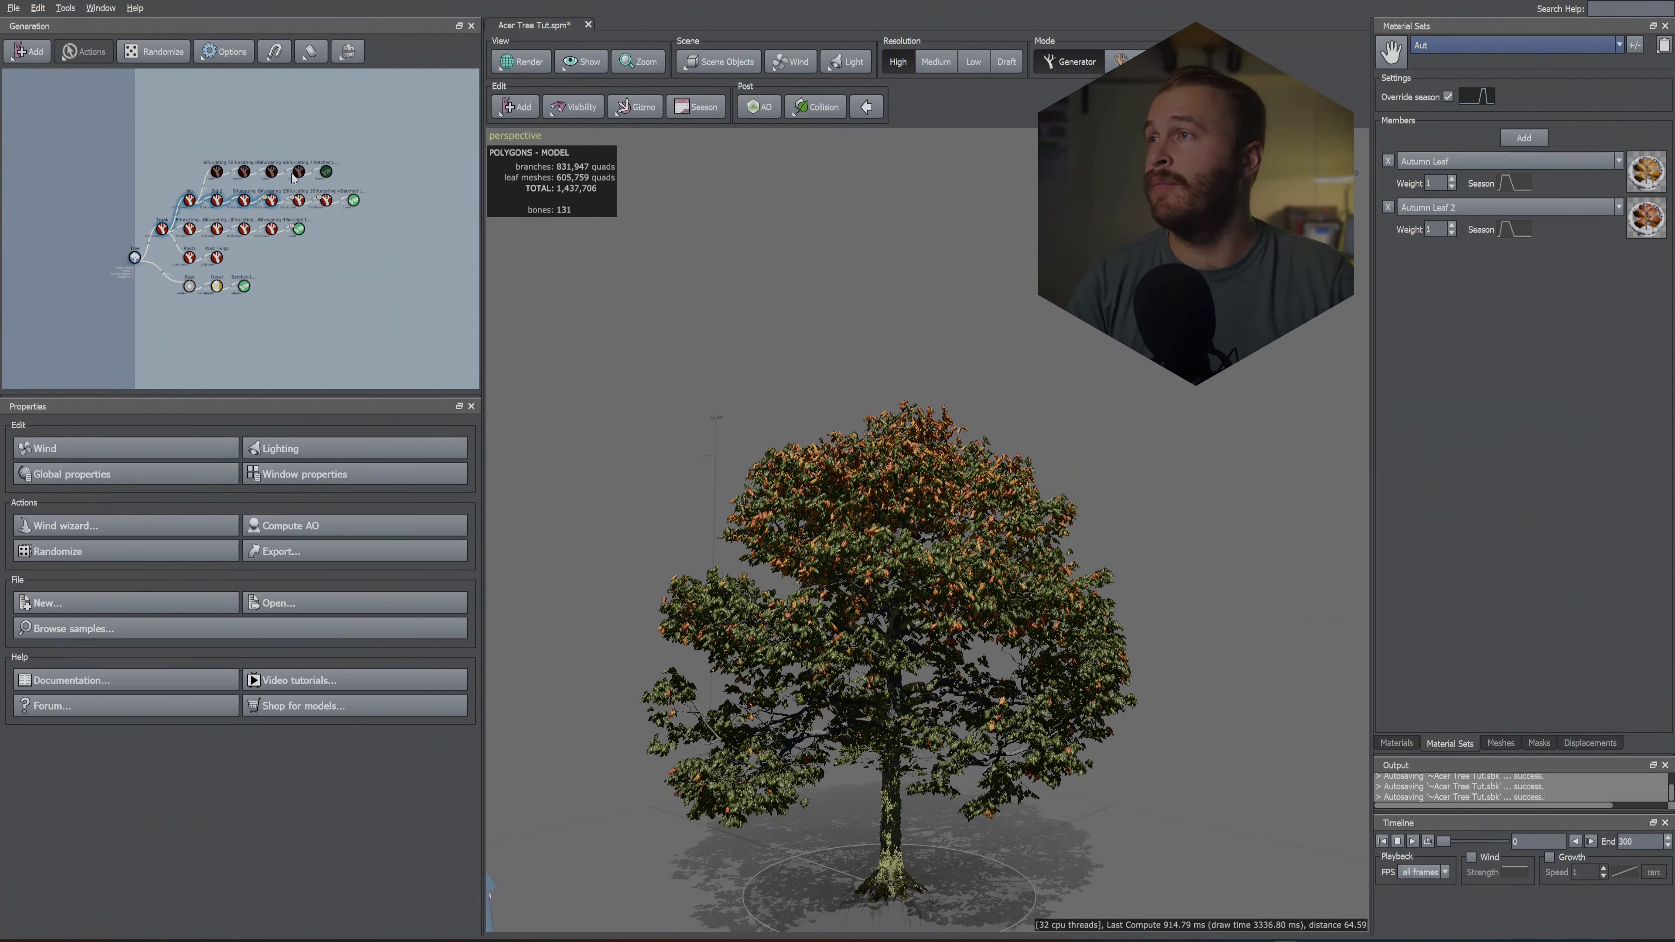
left_click(354, 201)
right_click(920, 317)
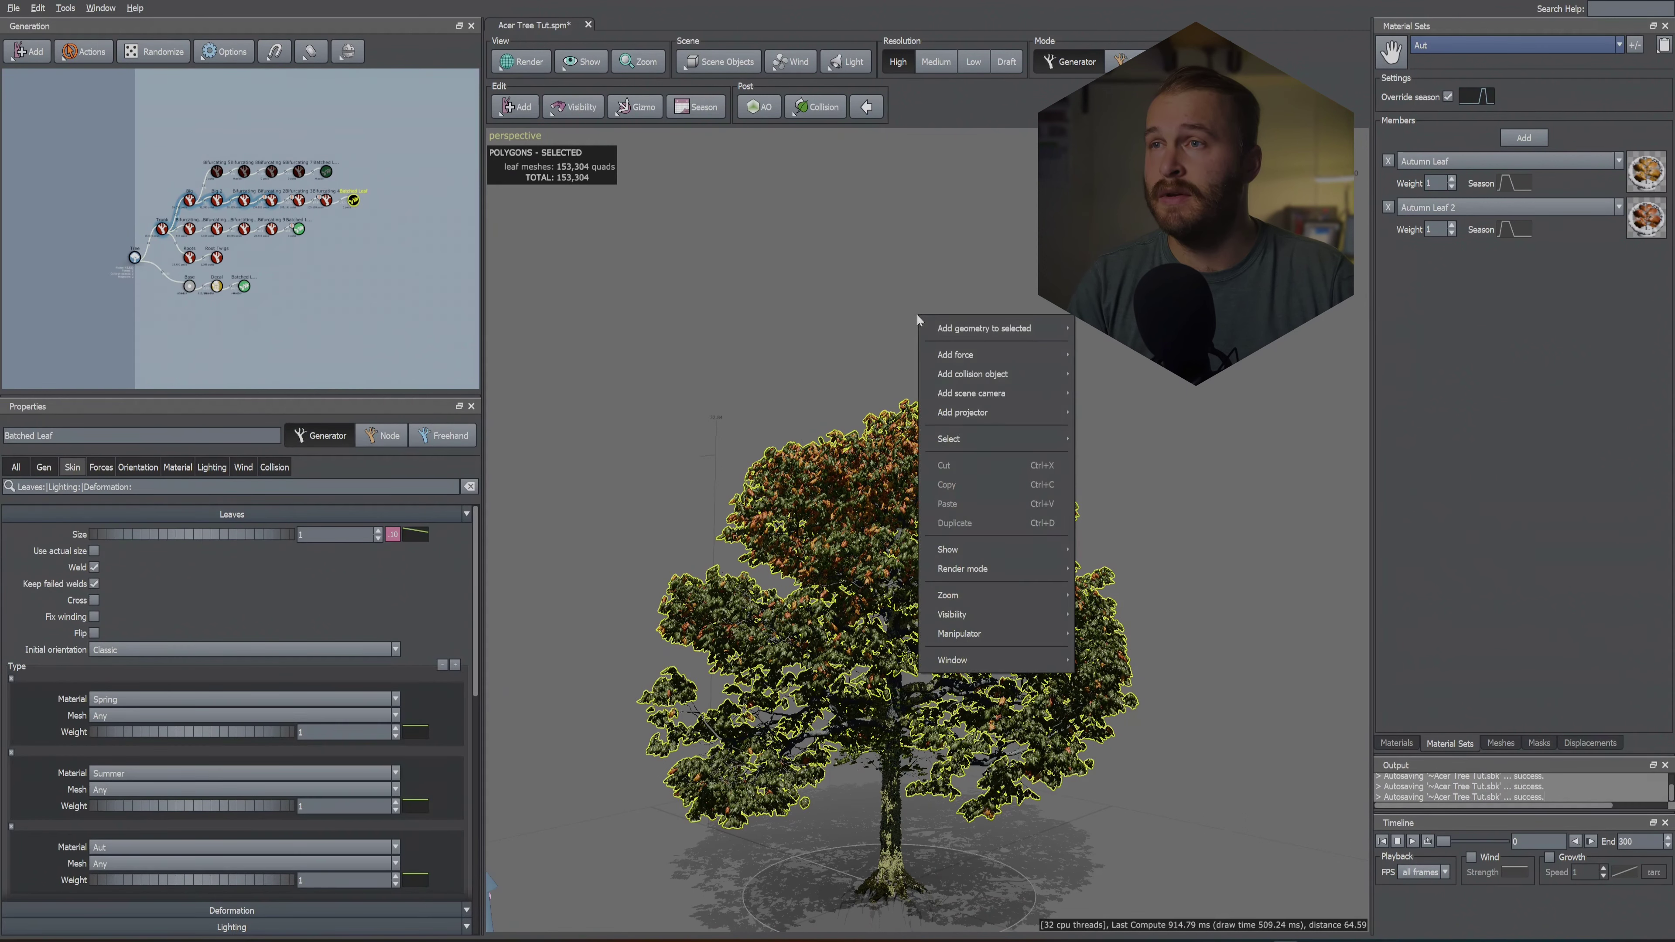
mouse_move(991, 354)
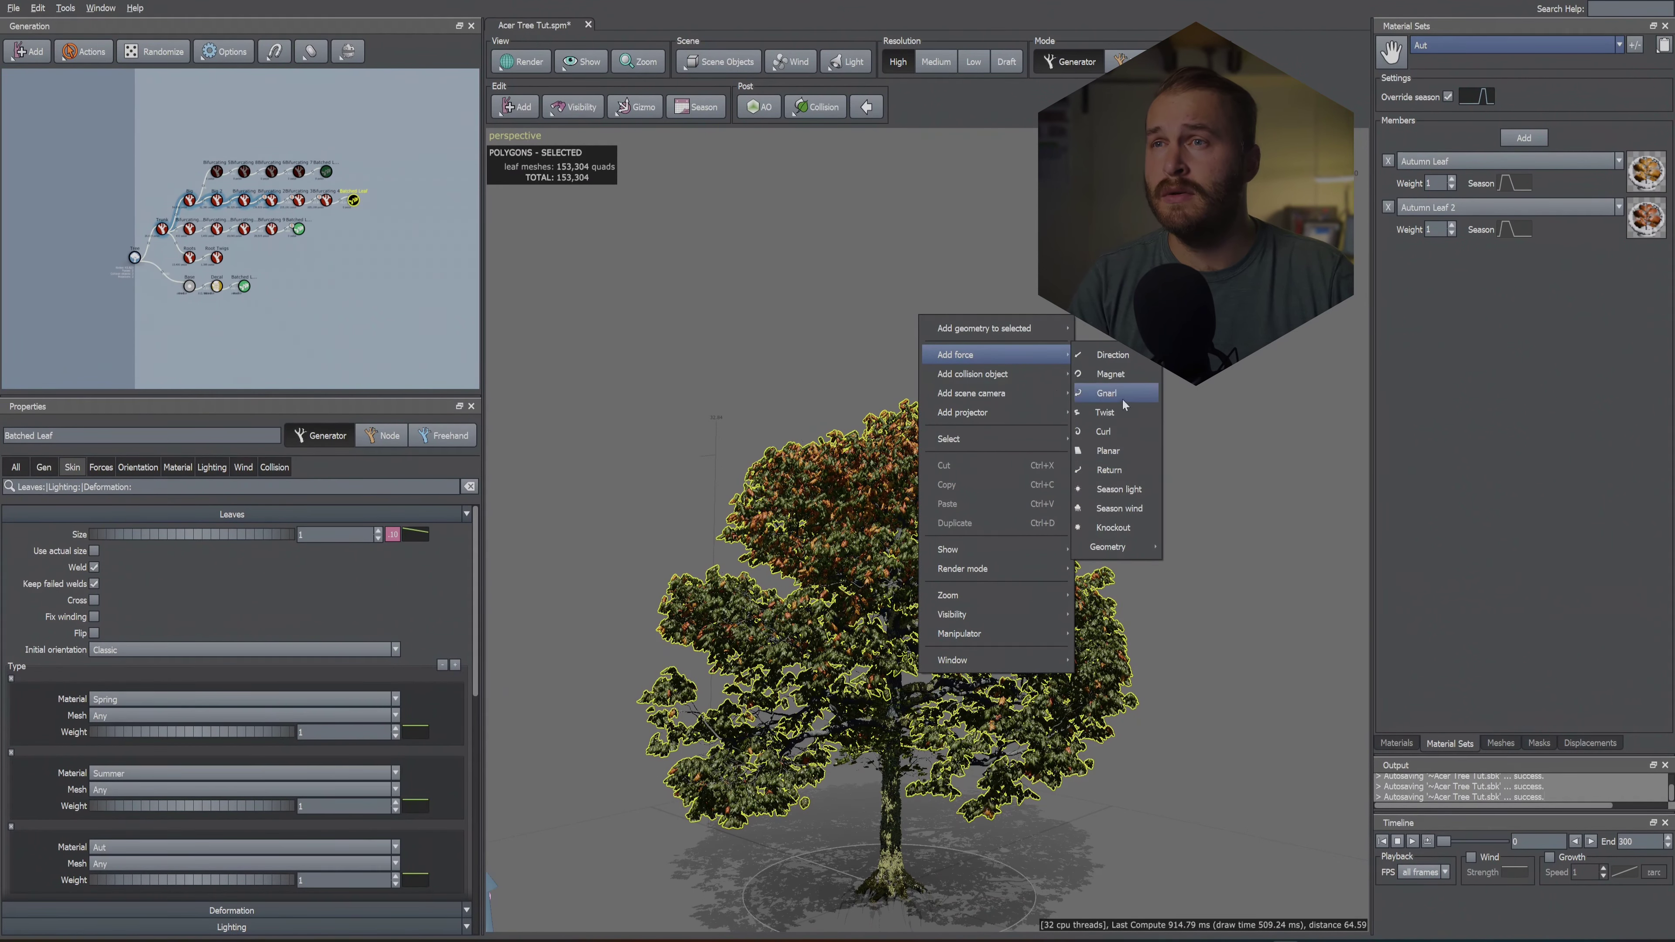
mouse_move(1047, 370)
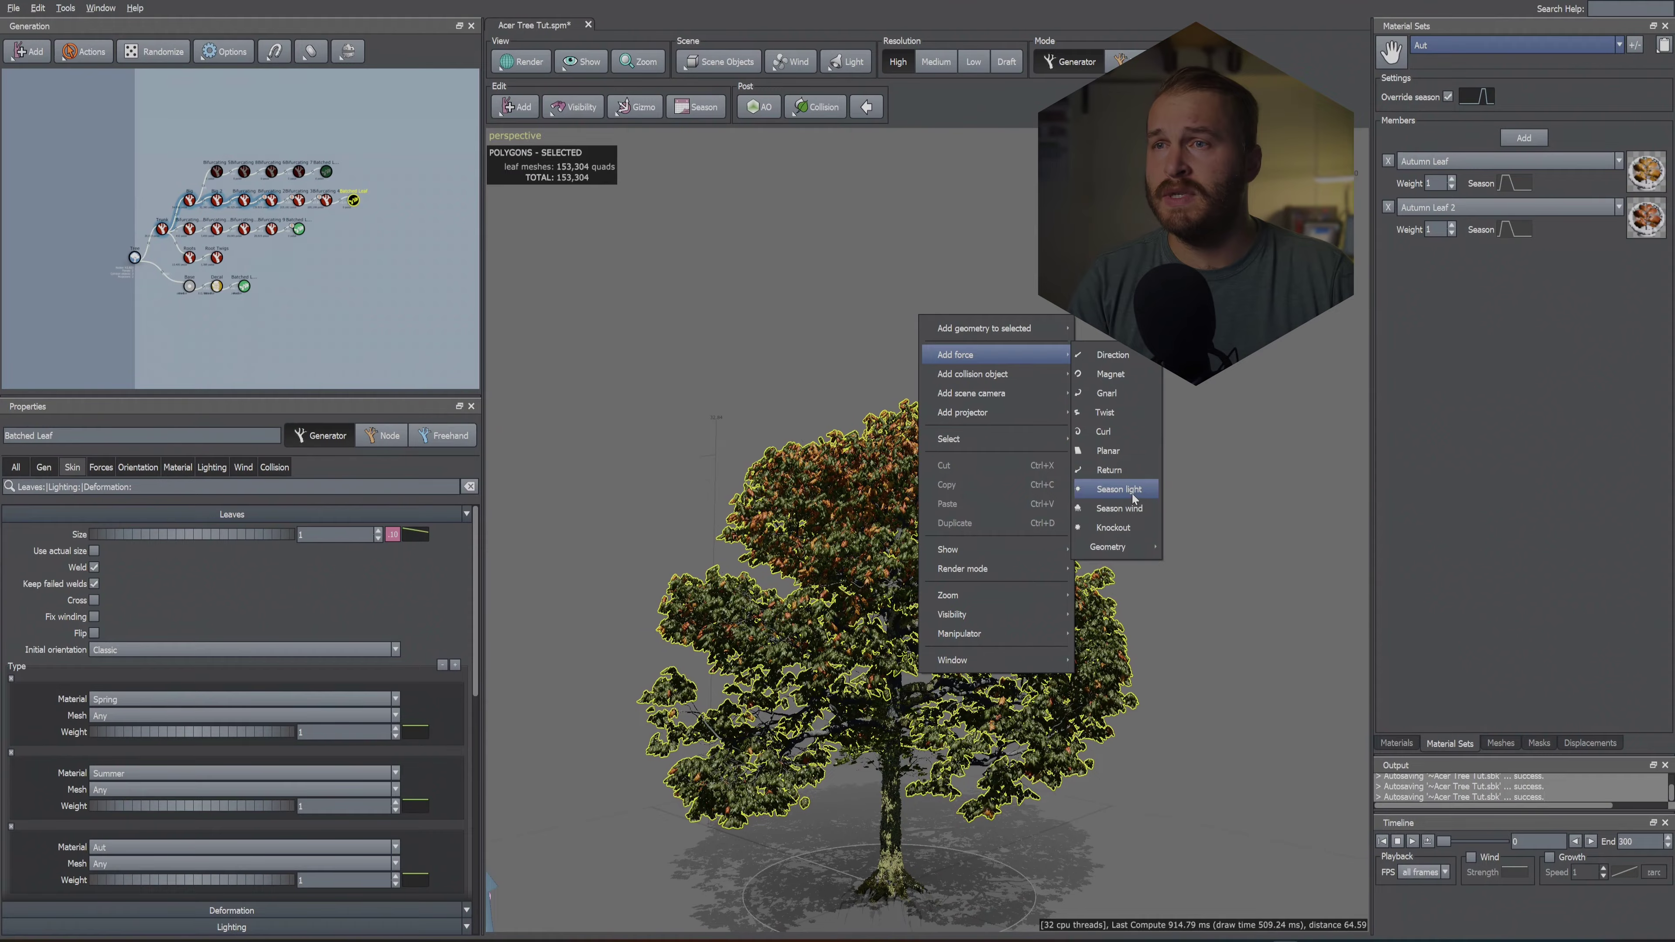
left_click(1132, 494)
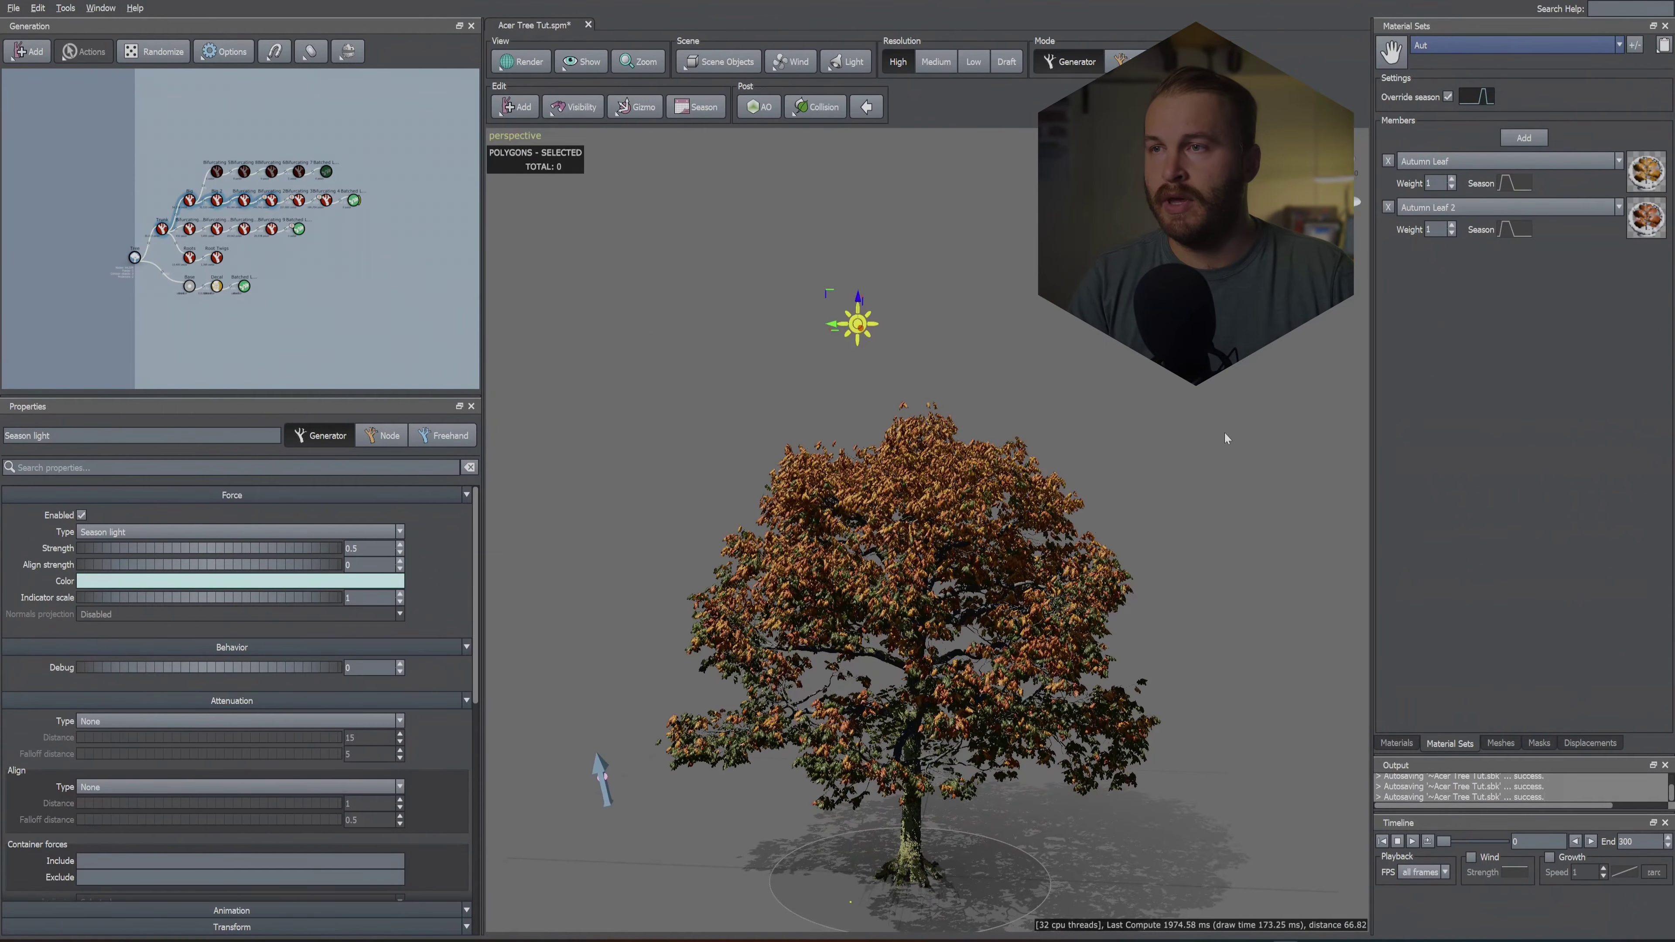
Step: Show the Batched Leaf node's Forces settings and orbit to inspect the sparse orange foliage
left_click_drag(1121, 528, 1018, 628)
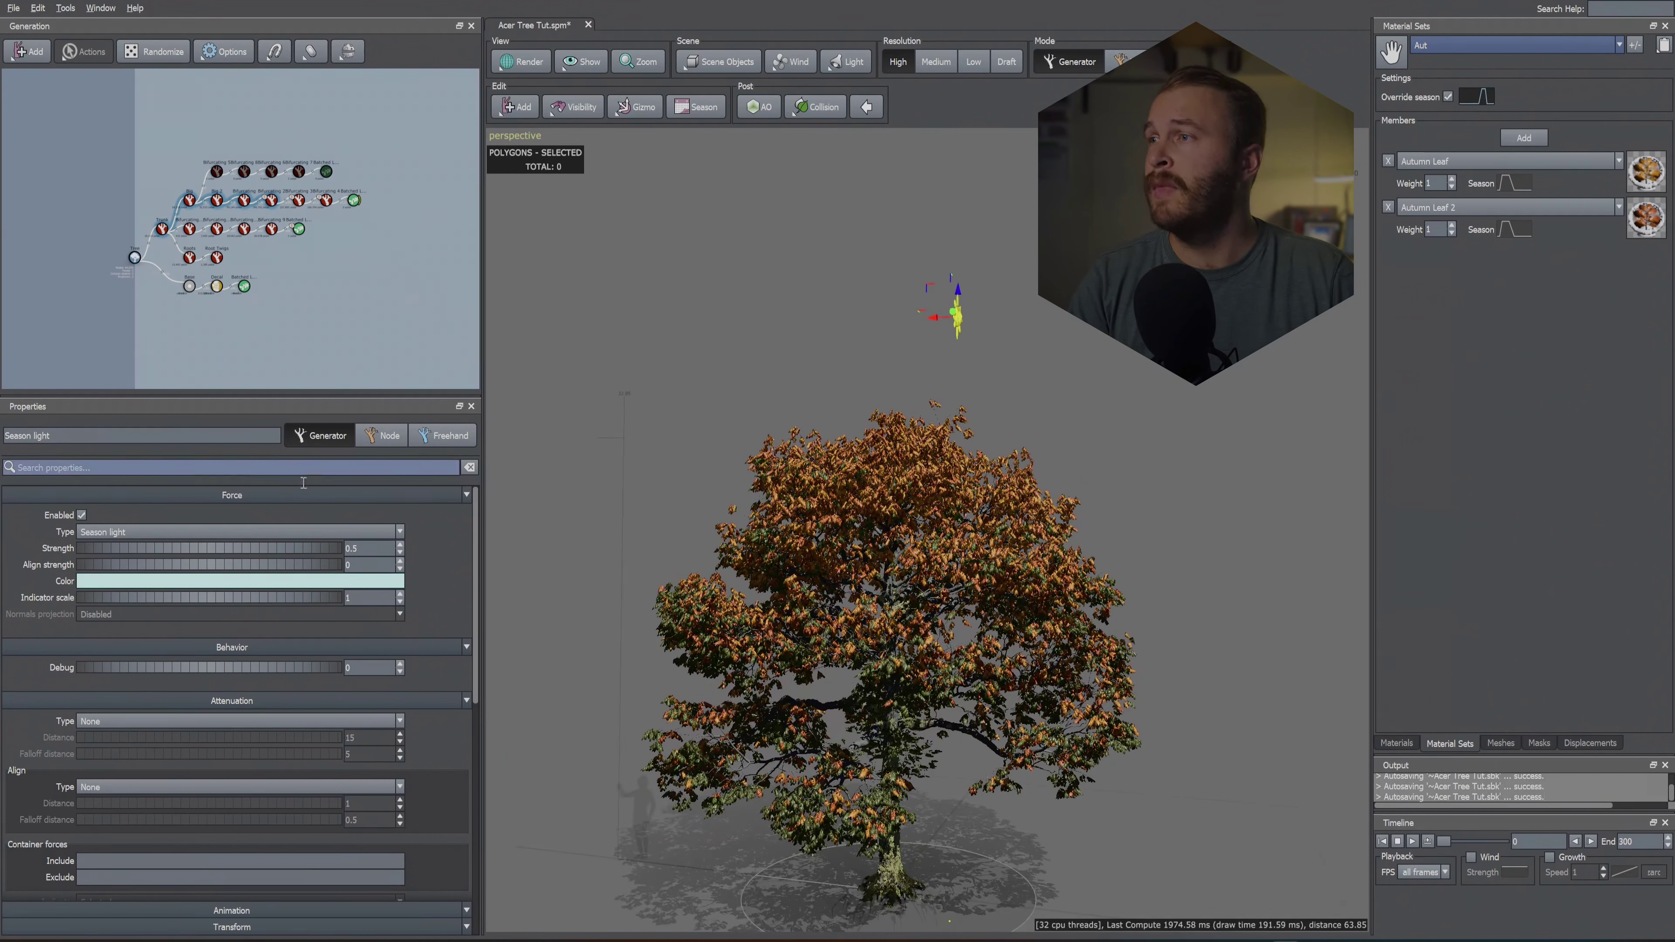
left_click(353, 204)
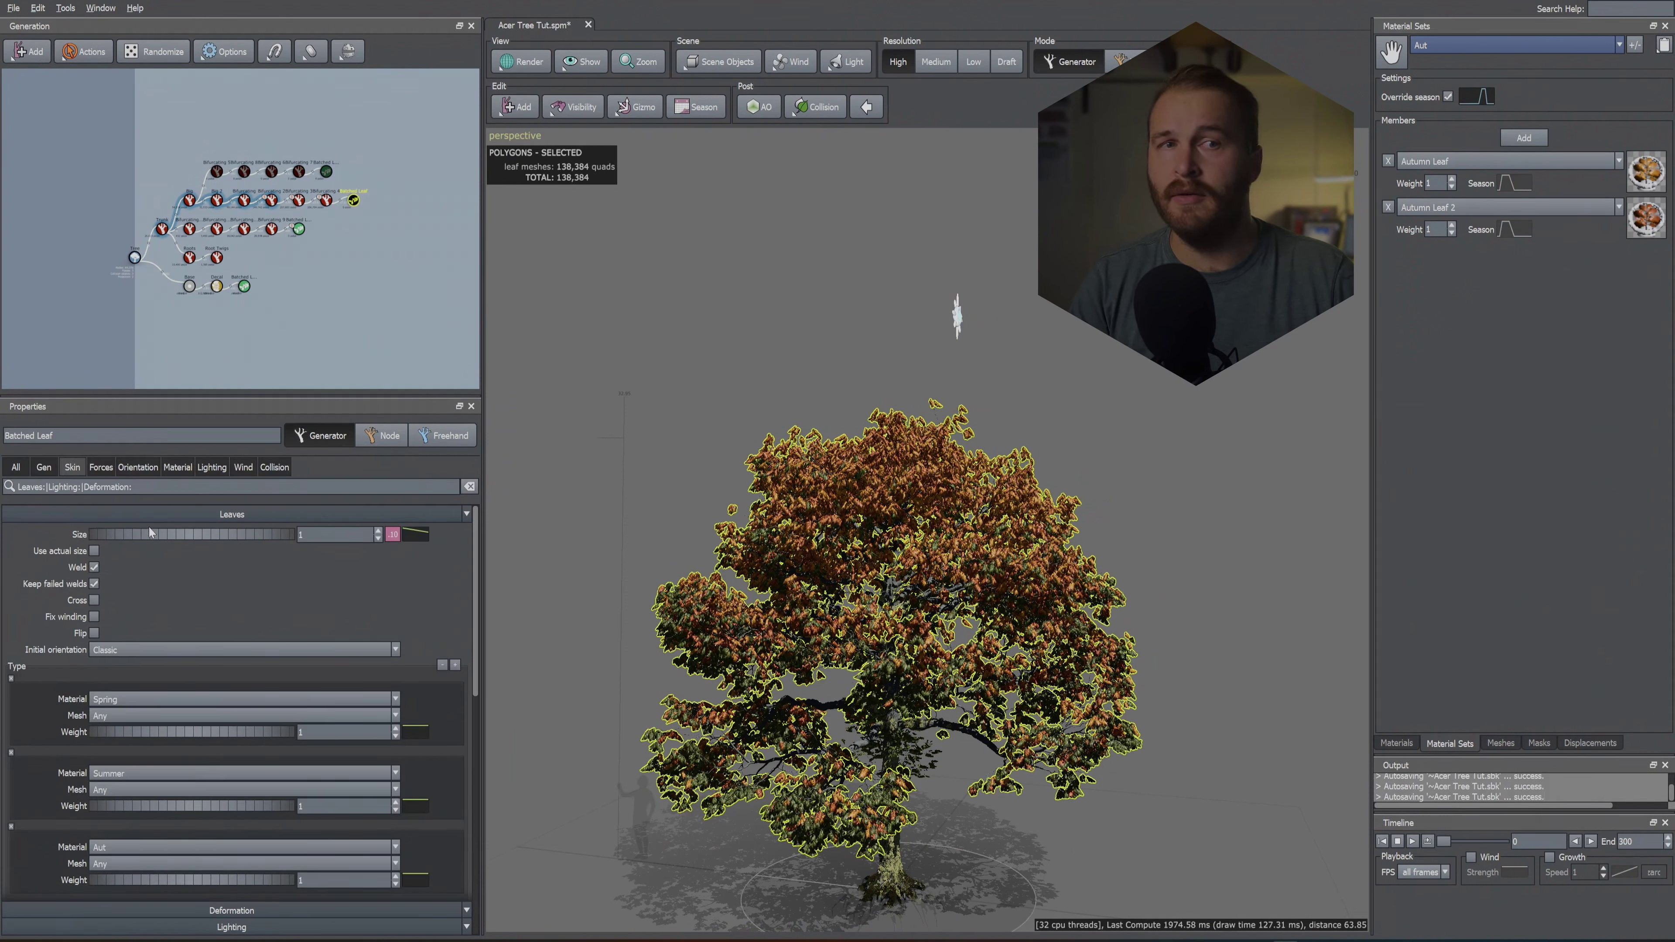
left_click(99, 467)
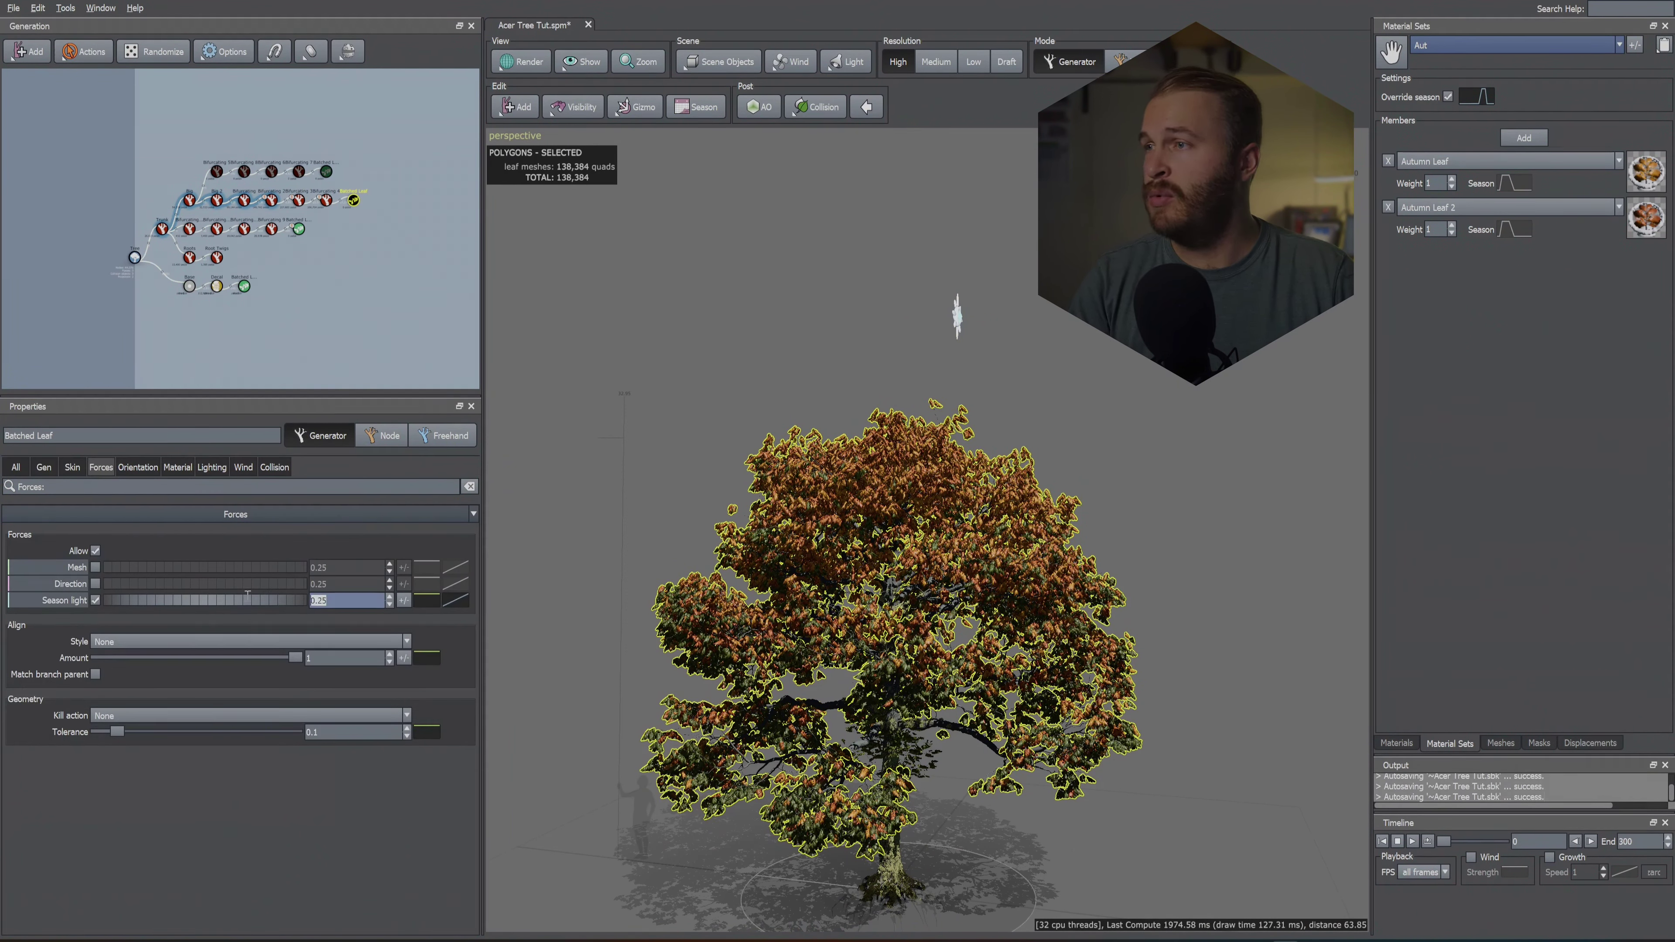
left_click_drag(942, 502, 916, 503)
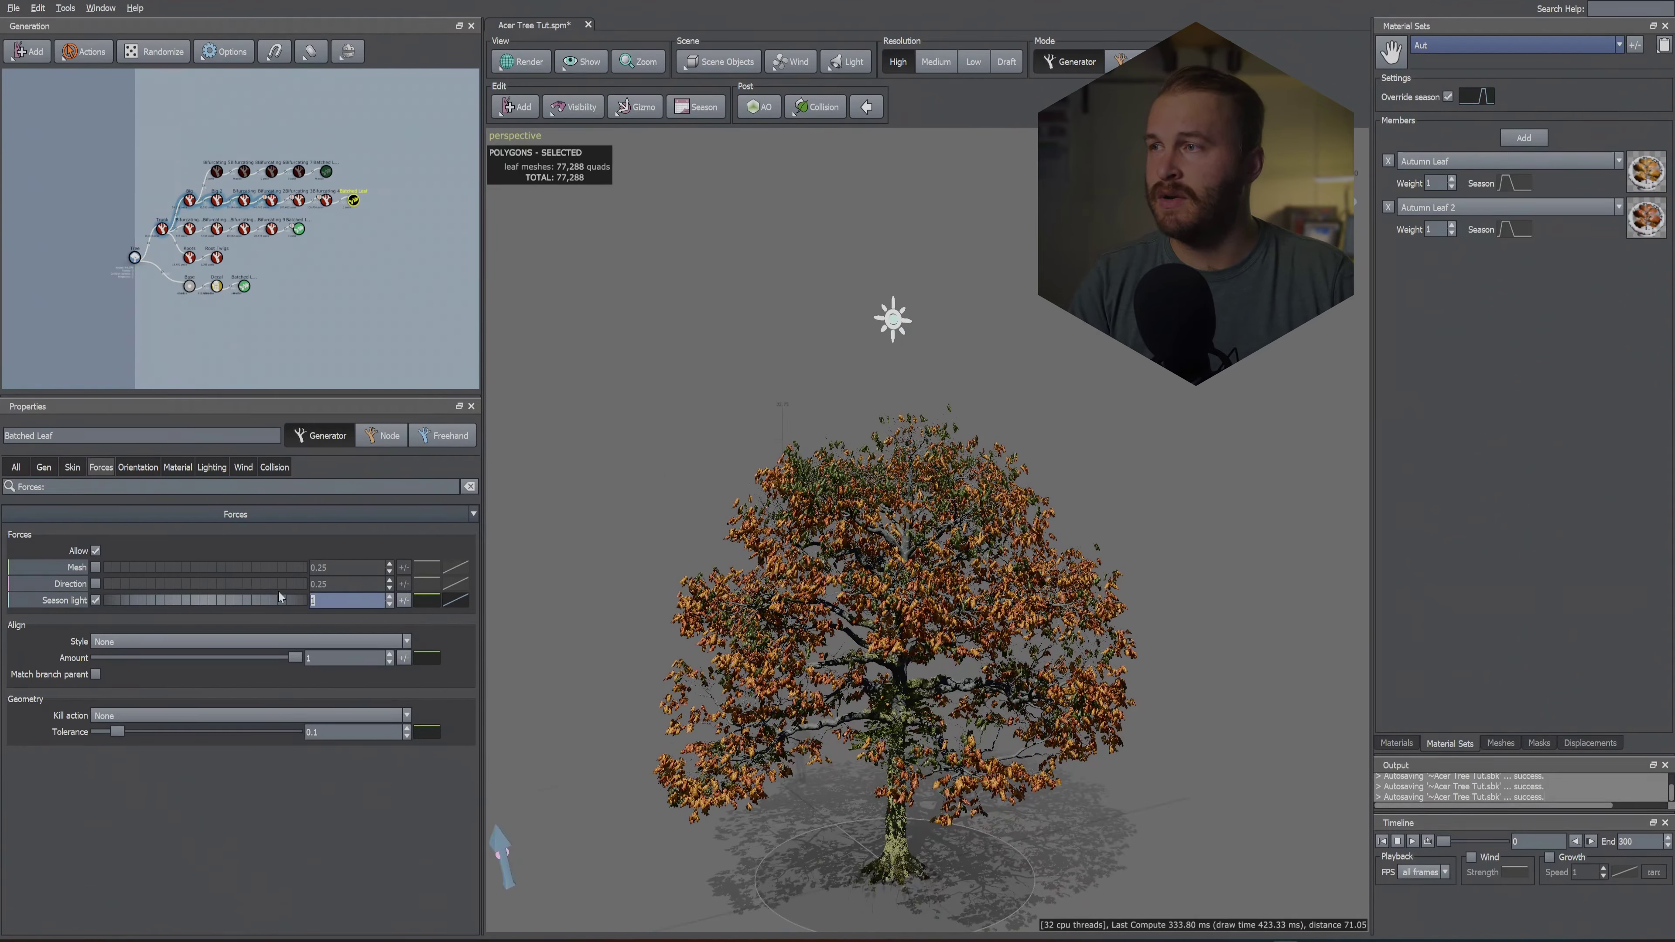
left_click_drag(834, 515, 1040, 398)
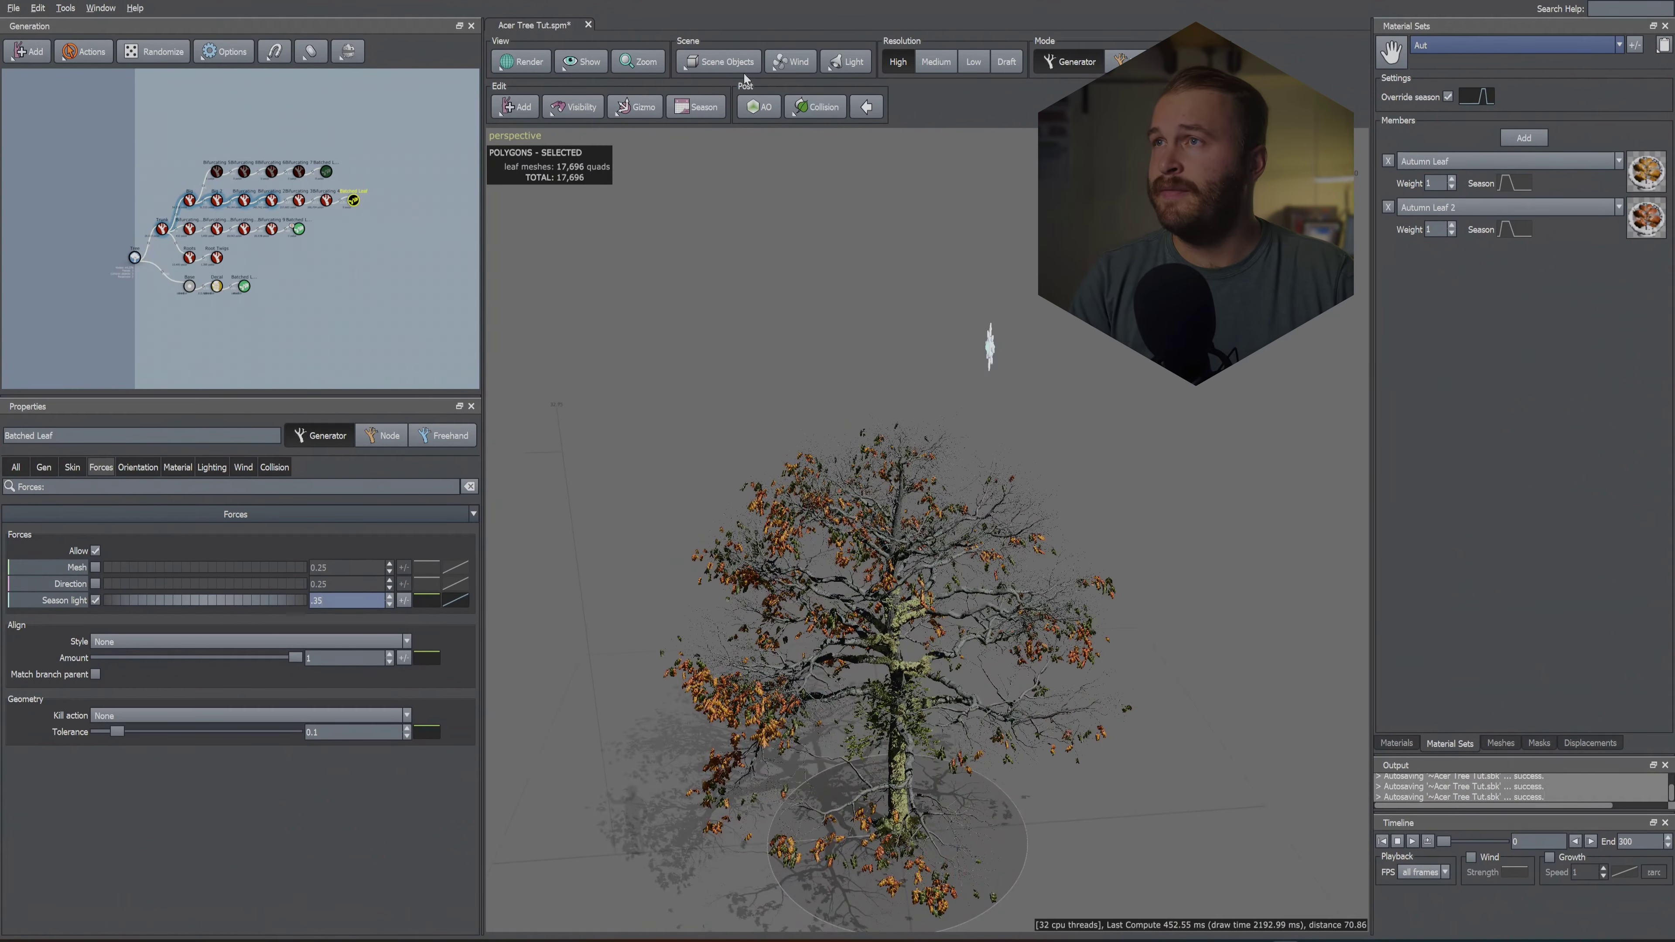
Step: Preview the tree near Spring, then enter .45 as the leaves' Season light influence
left_click(696, 107)
left_click(773, 146)
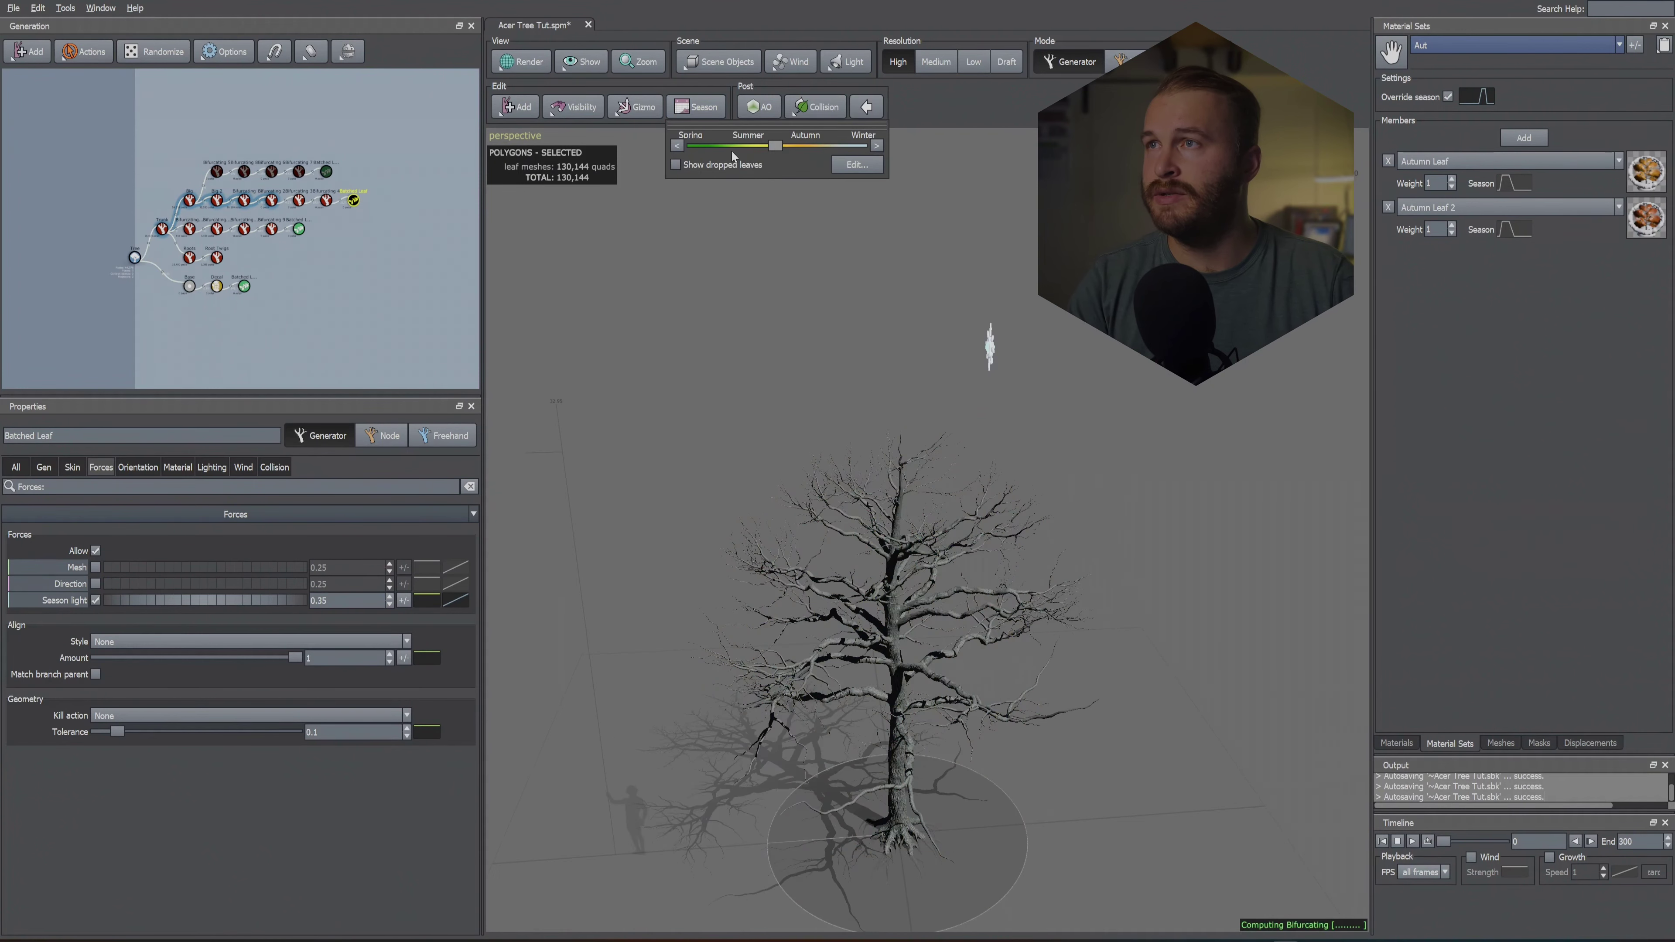
left_click(716, 145)
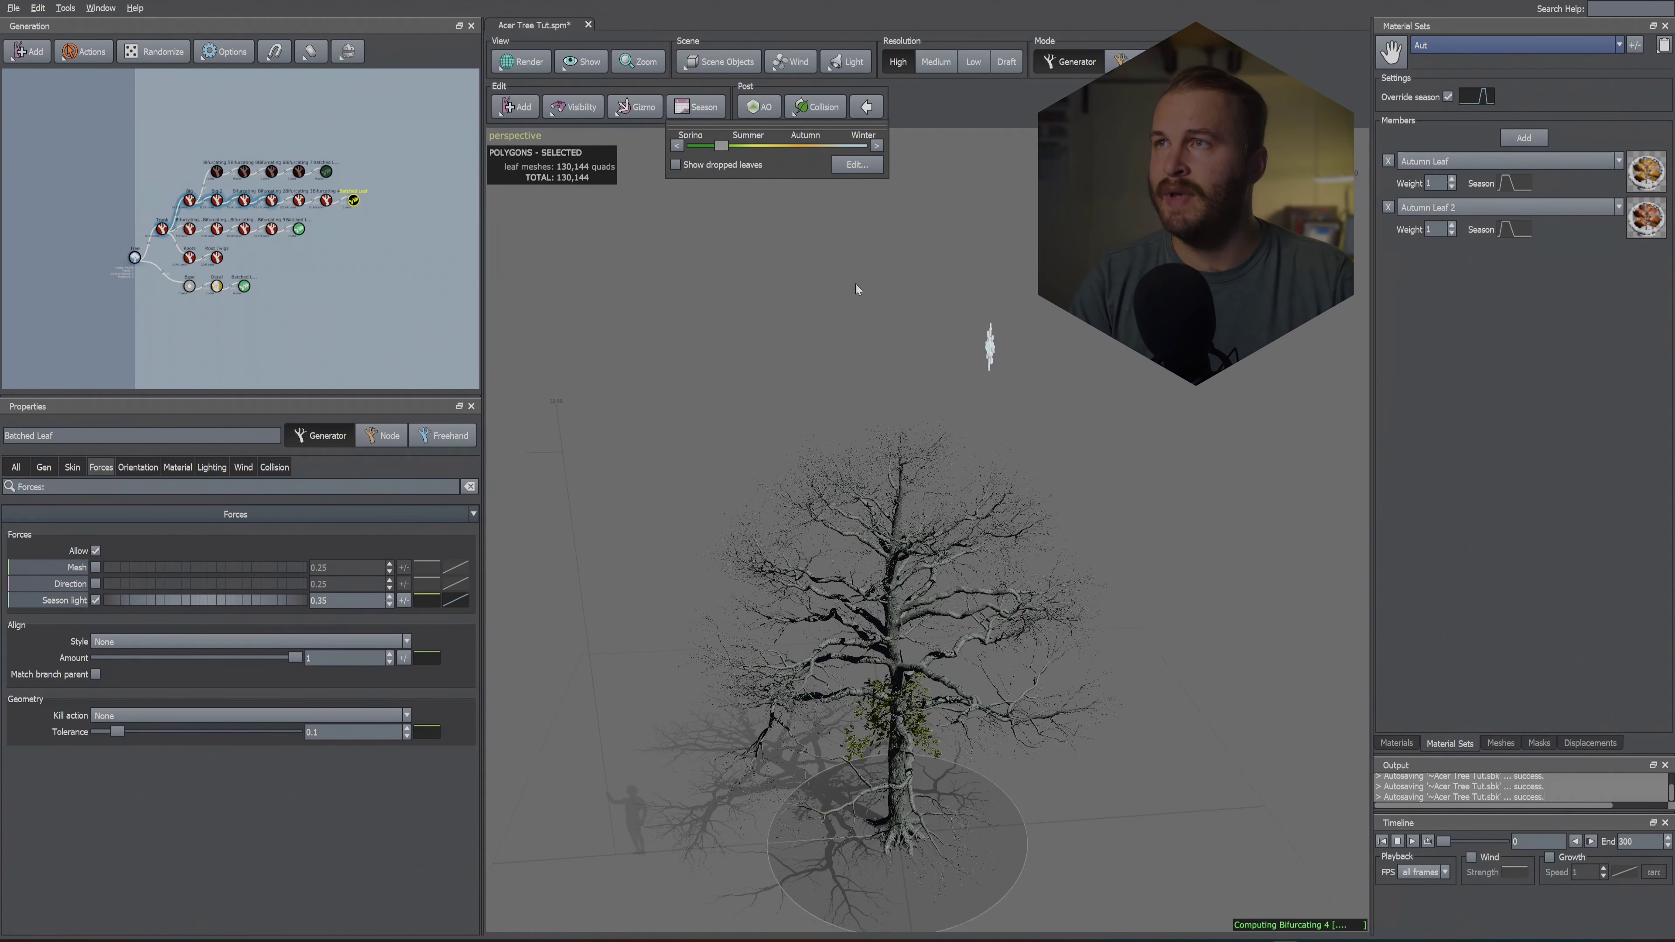
left_click(706, 107)
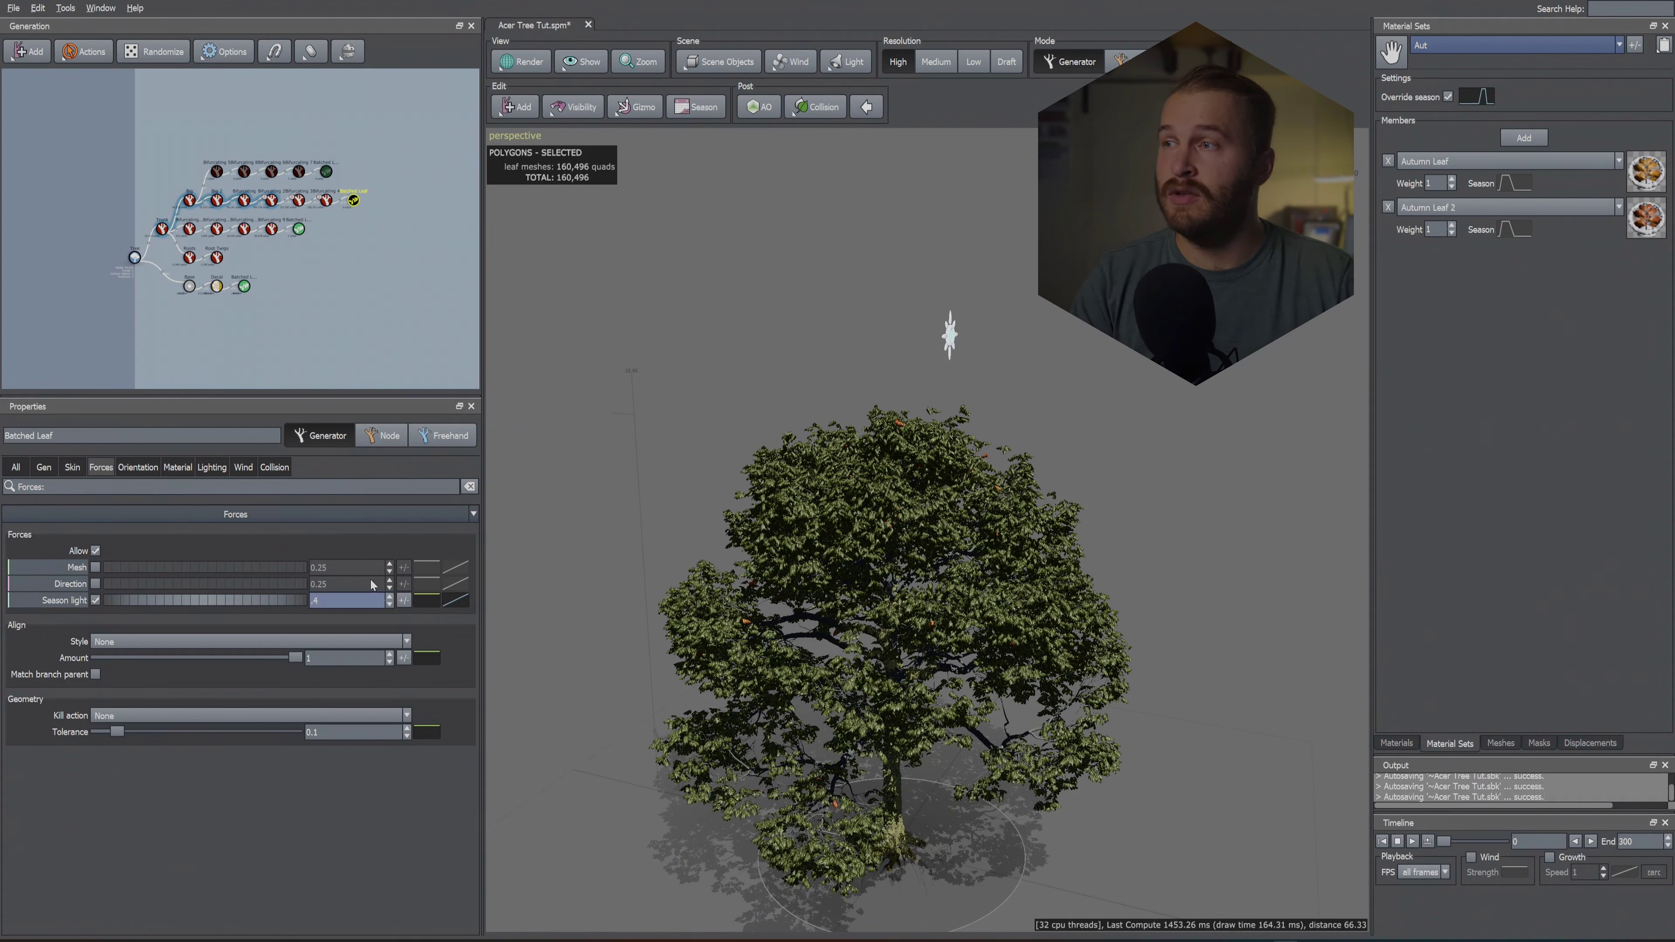
type("5")
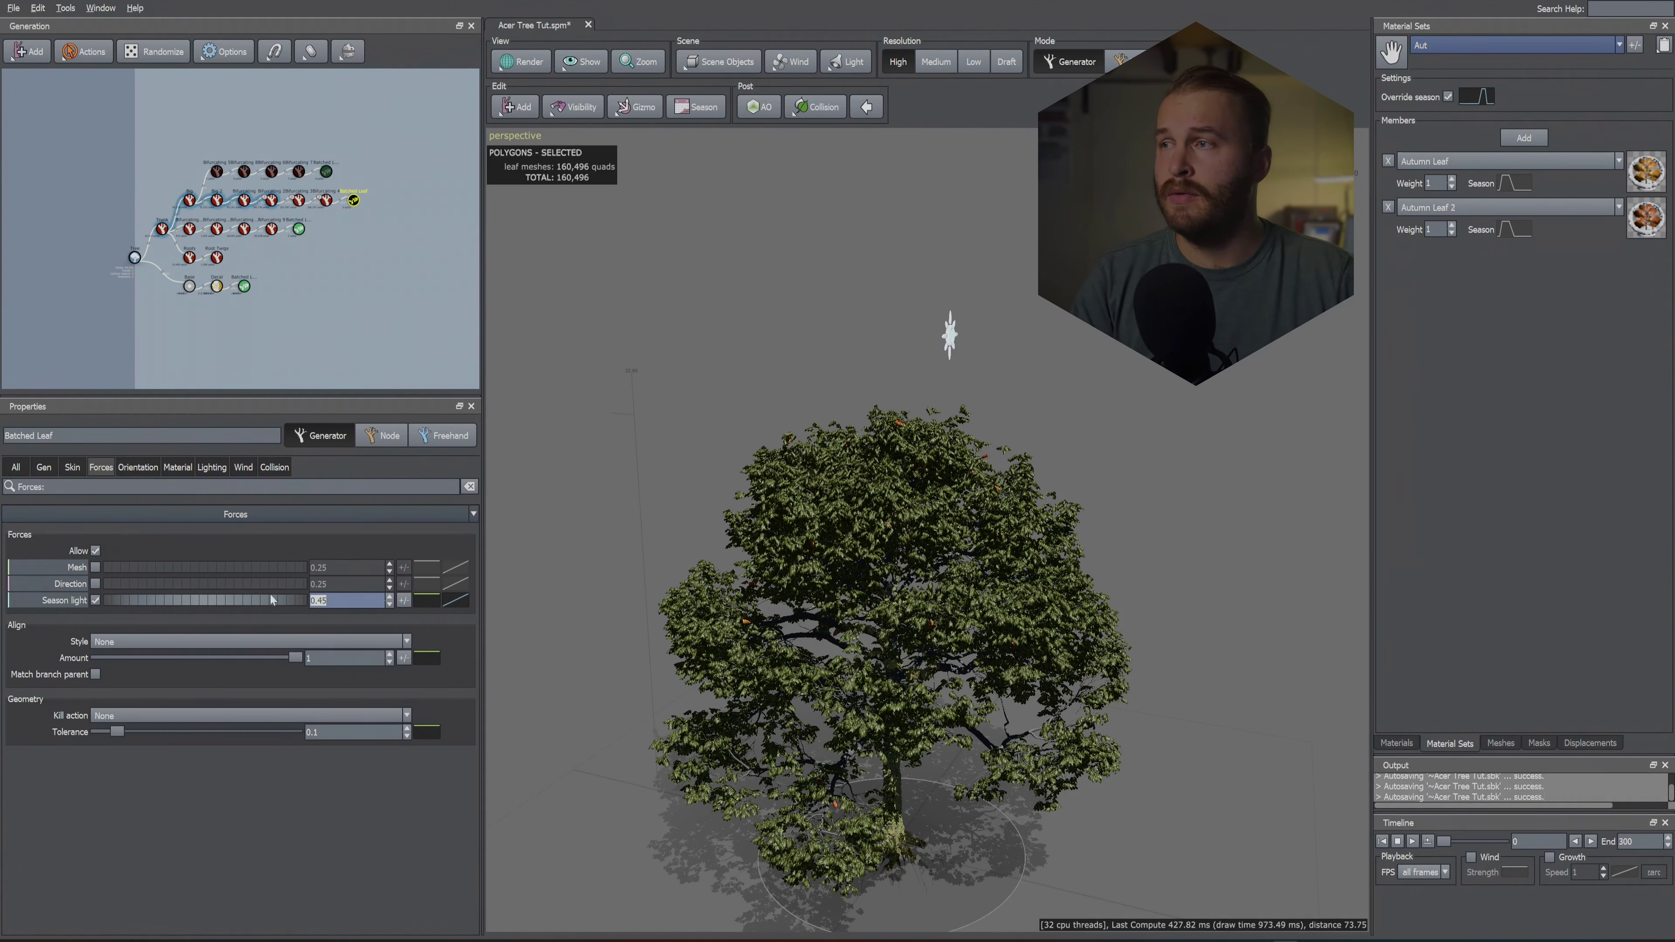
left_click_drag(1039, 501, 1068, 468)
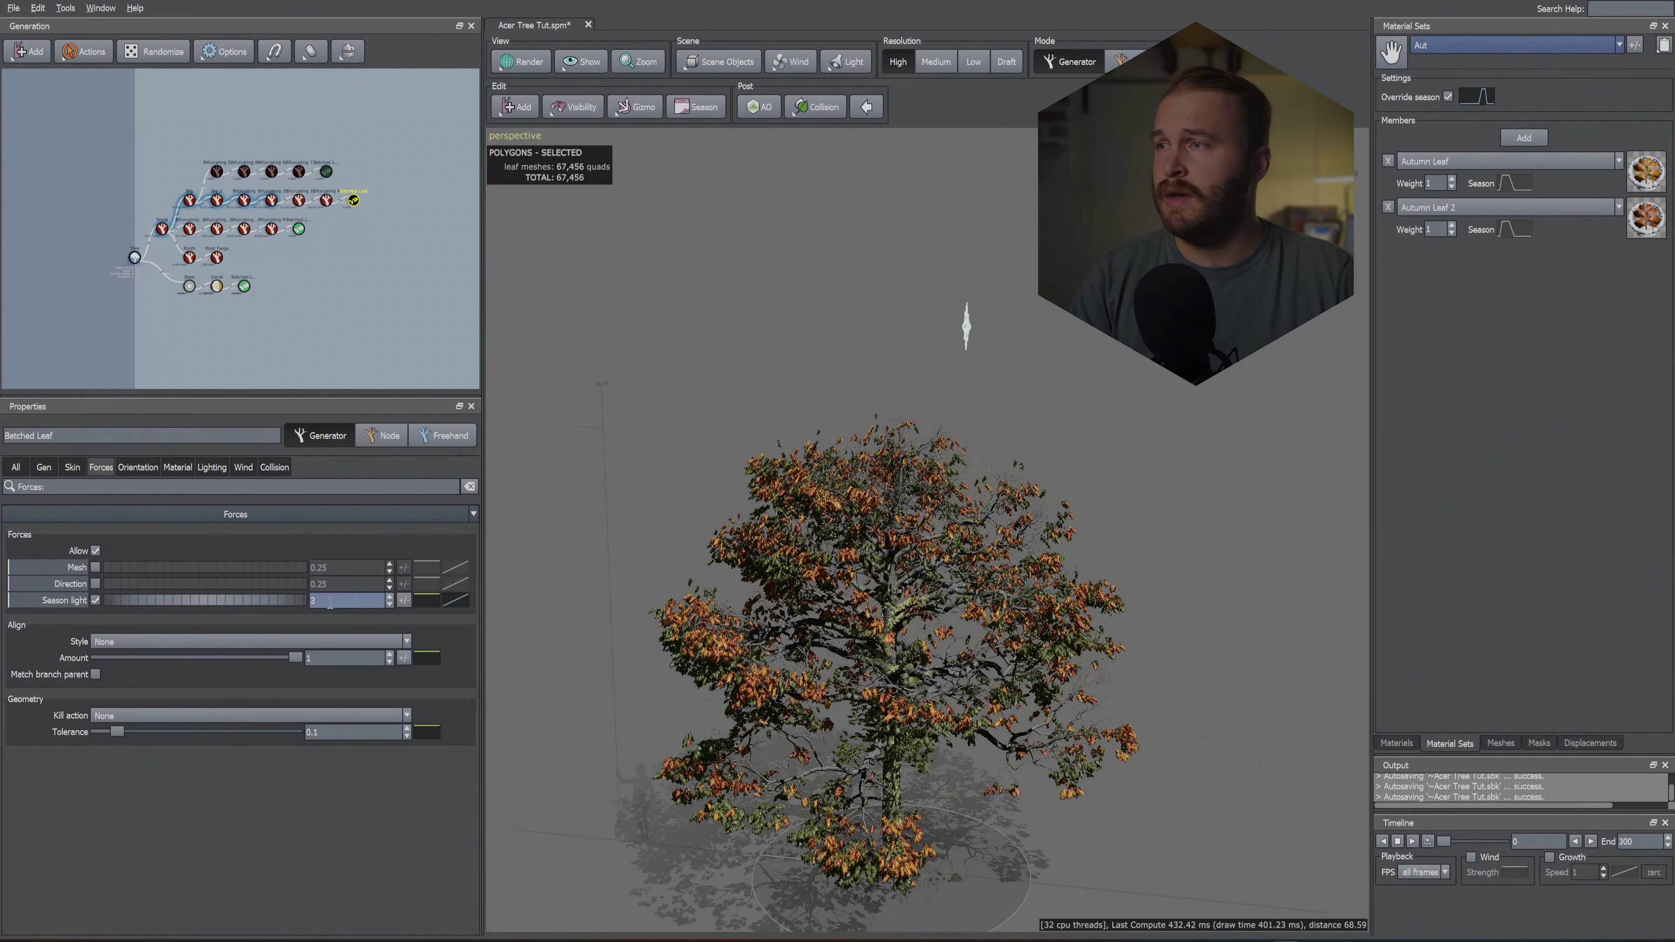